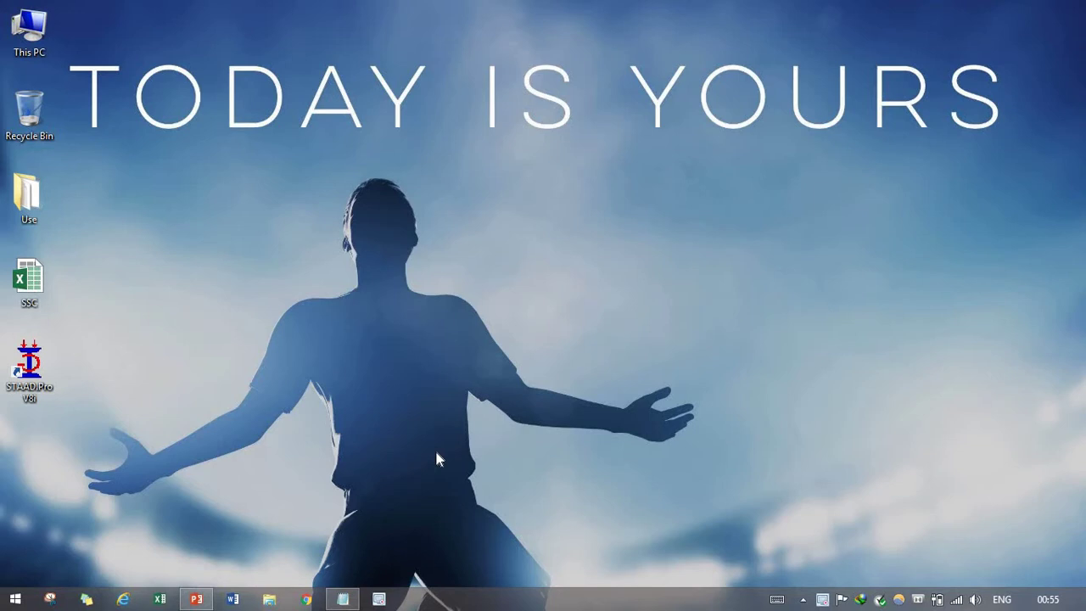
Review the Staadpro Geometry notes on three model-generation methods, then select the STAAD.Pro shortcut.
click(342, 598)
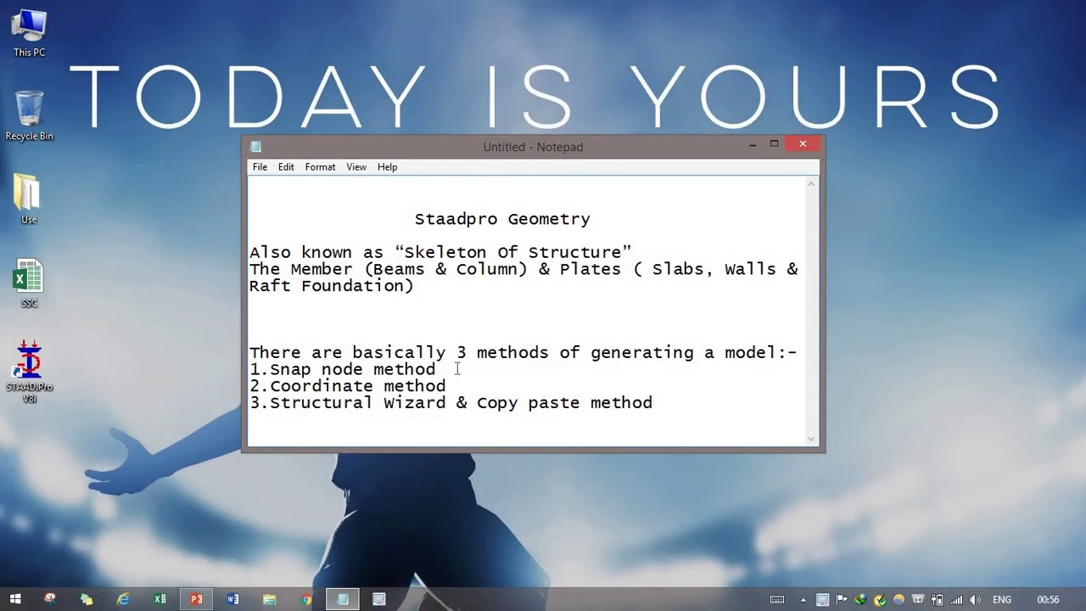
click(661, 404)
click(29, 363)
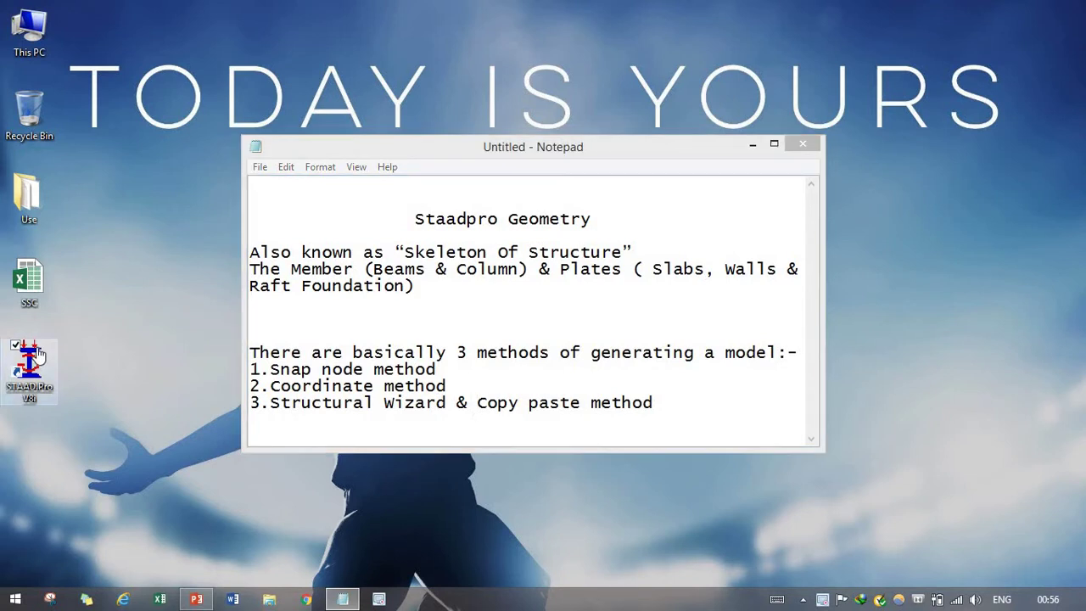
Launch STAAD.Pro V8i as administrator and maximize its window.
right_click(30, 363)
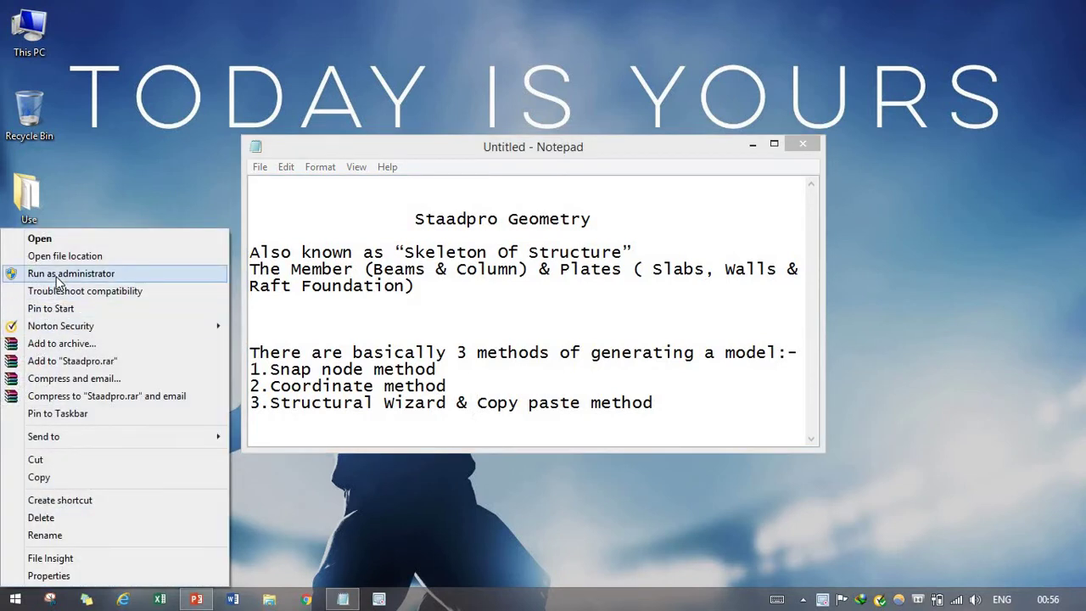
click(56, 274)
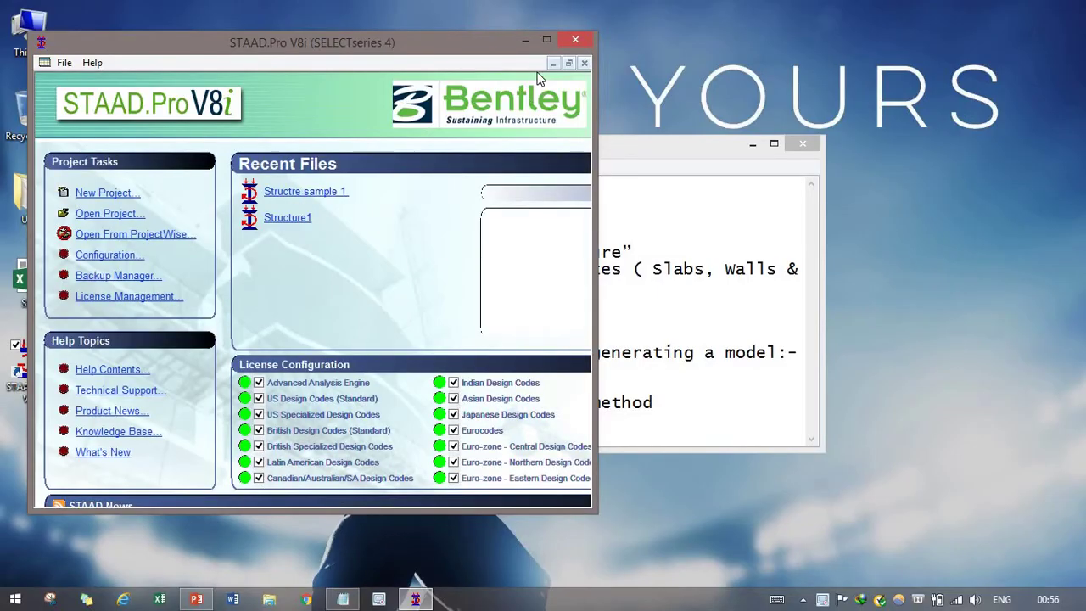
click(548, 41)
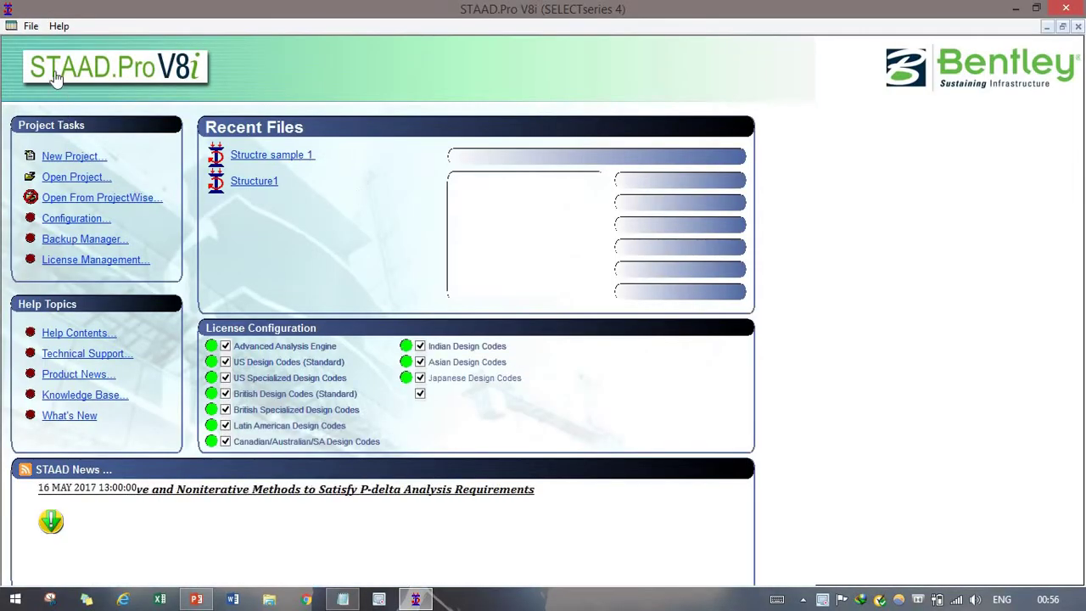
Keep Metric as the base unit in File > Configure and apply it.
click(30, 26)
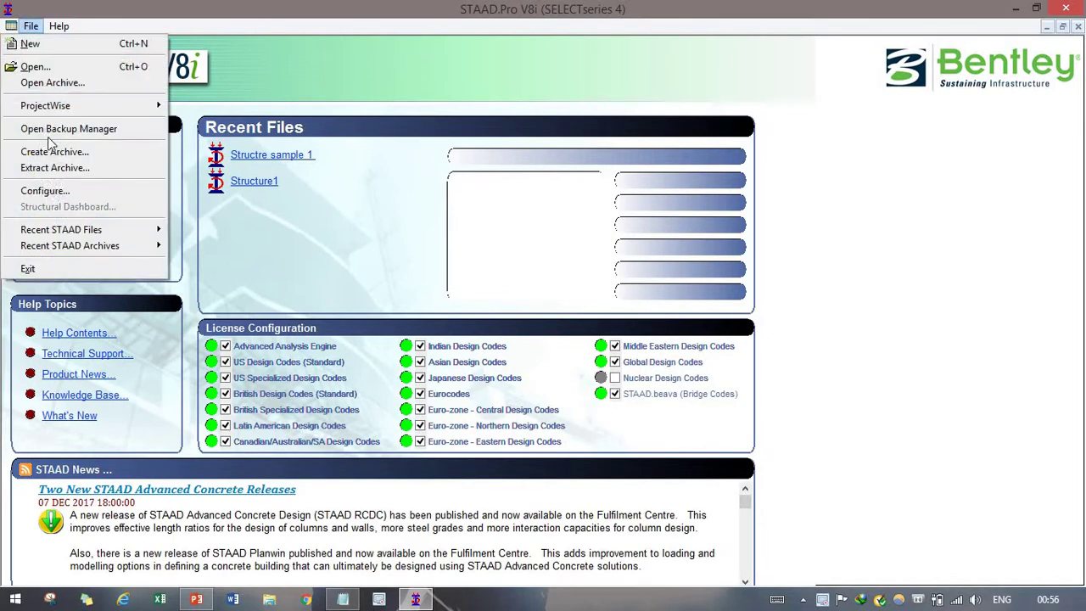
click(47, 187)
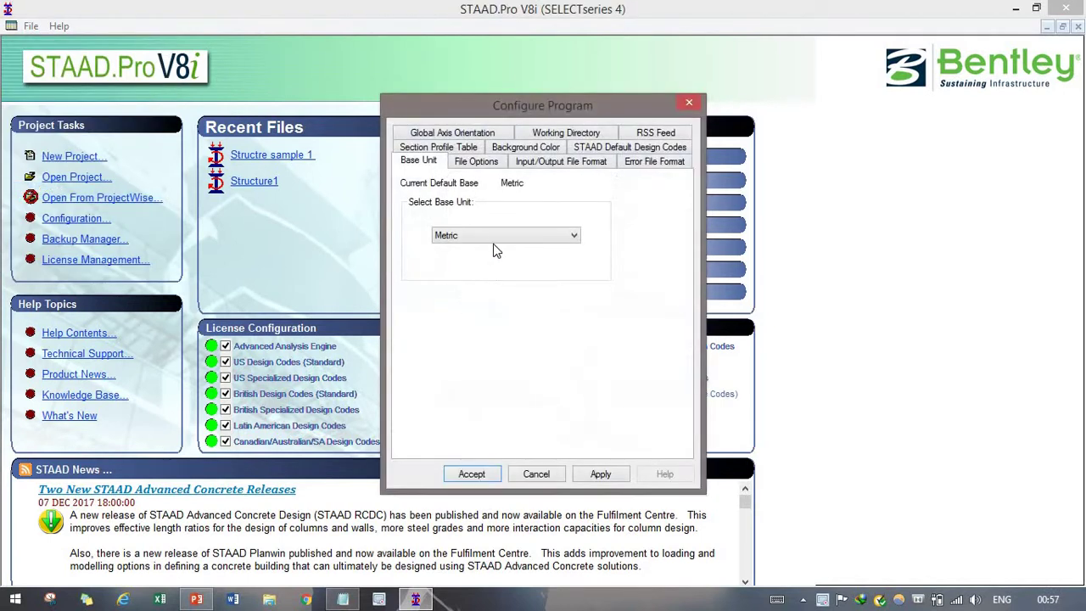
click(470, 236)
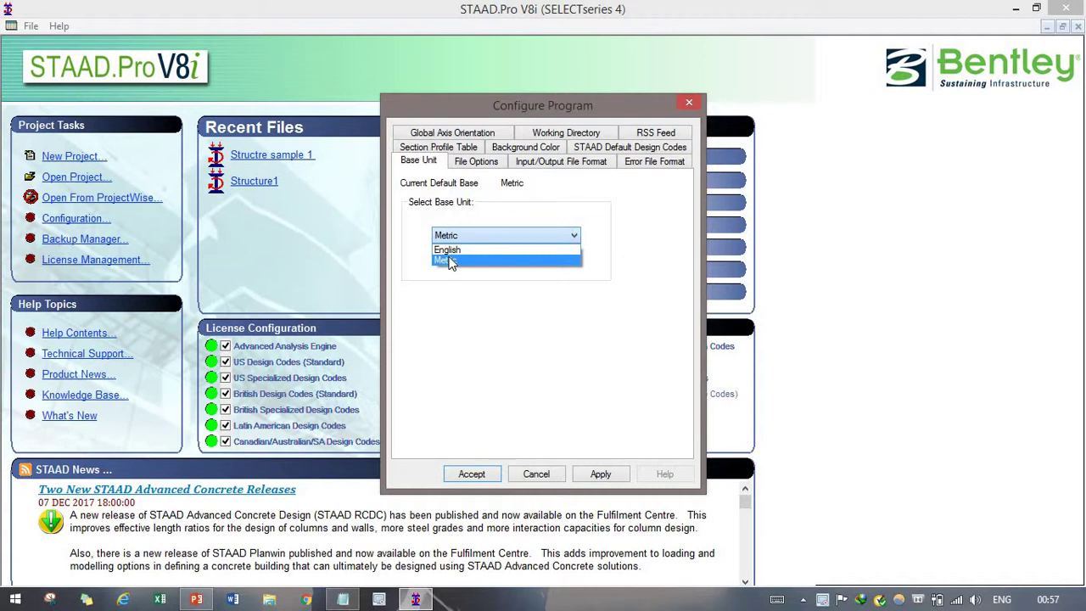
click(485, 474)
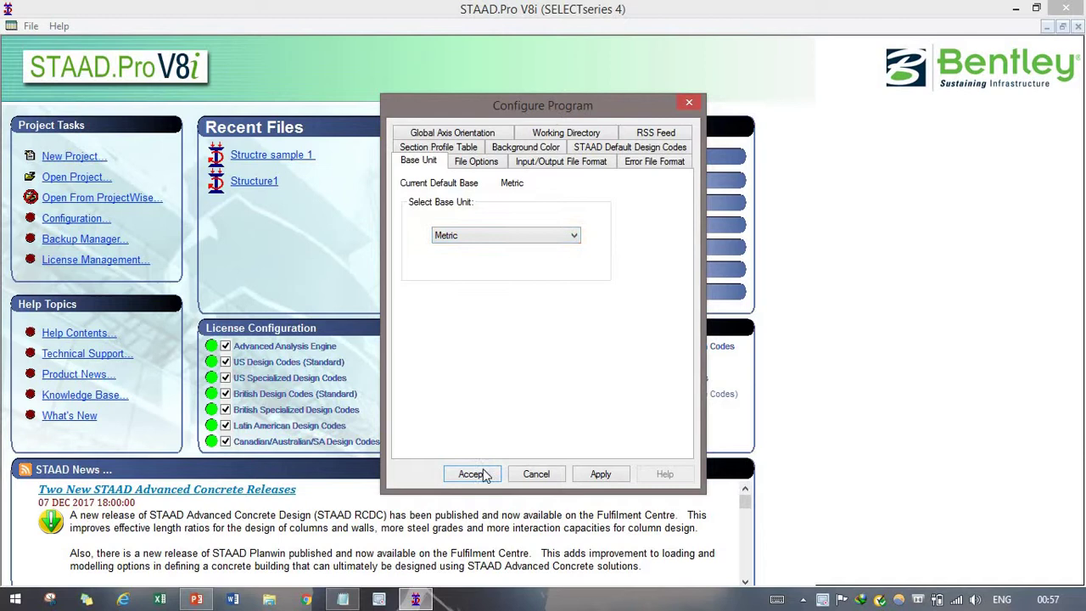
click(600, 475)
Accept the configuration and create a new Space structure named S1 in metres and kilonewtons.
click(485, 476)
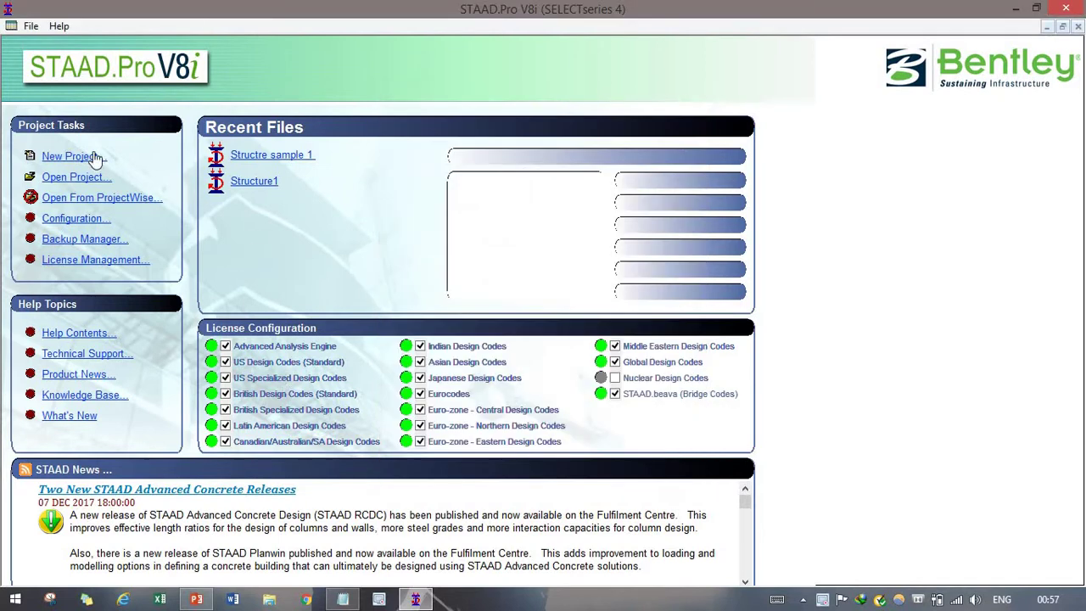
click(68, 156)
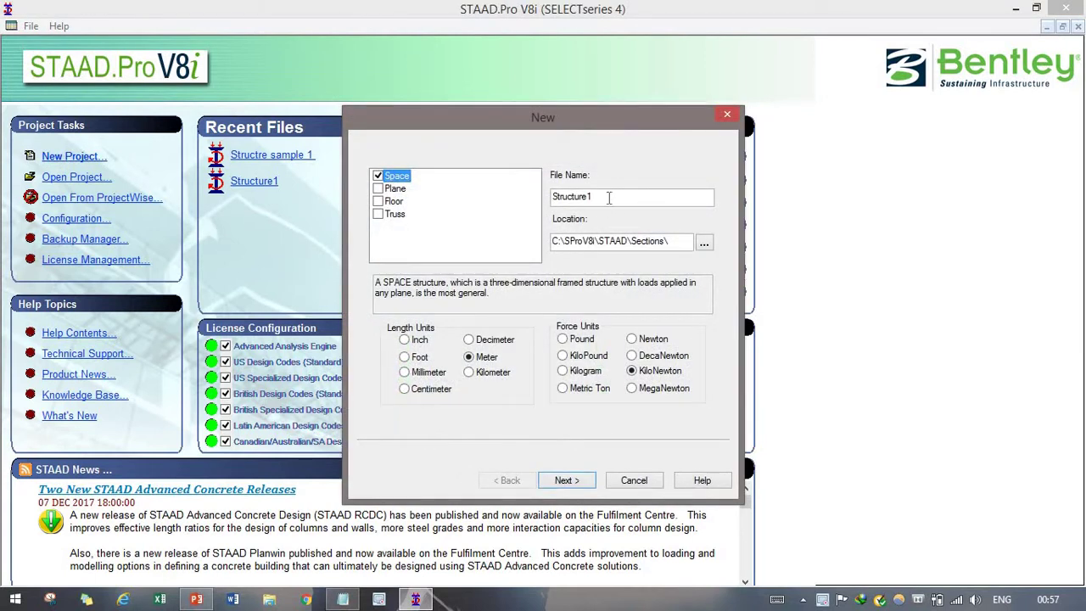
double_click(611, 196)
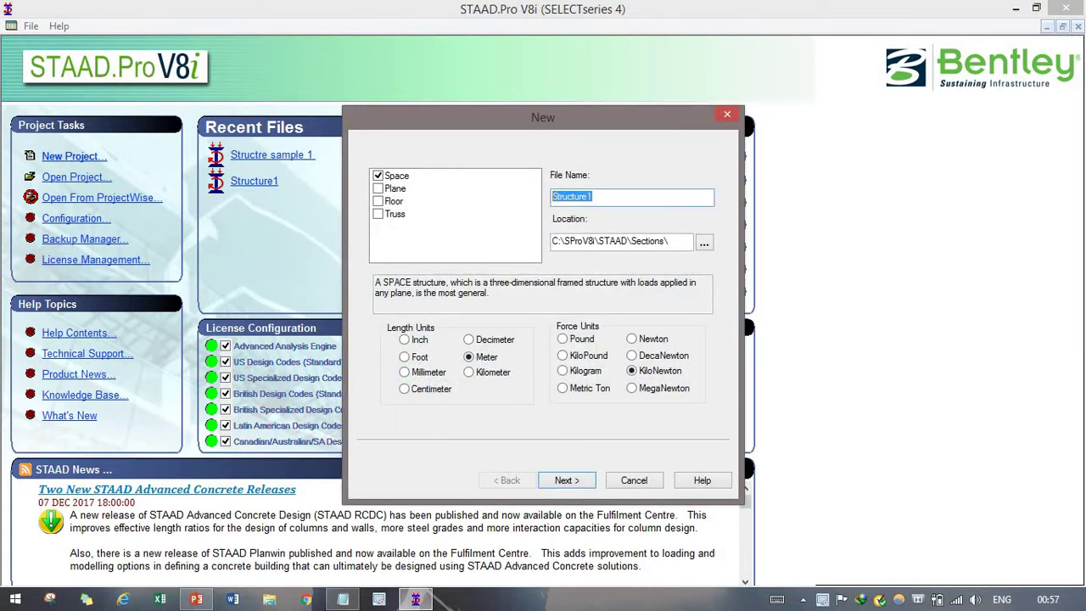
text(S1)
click(571, 480)
click(572, 481)
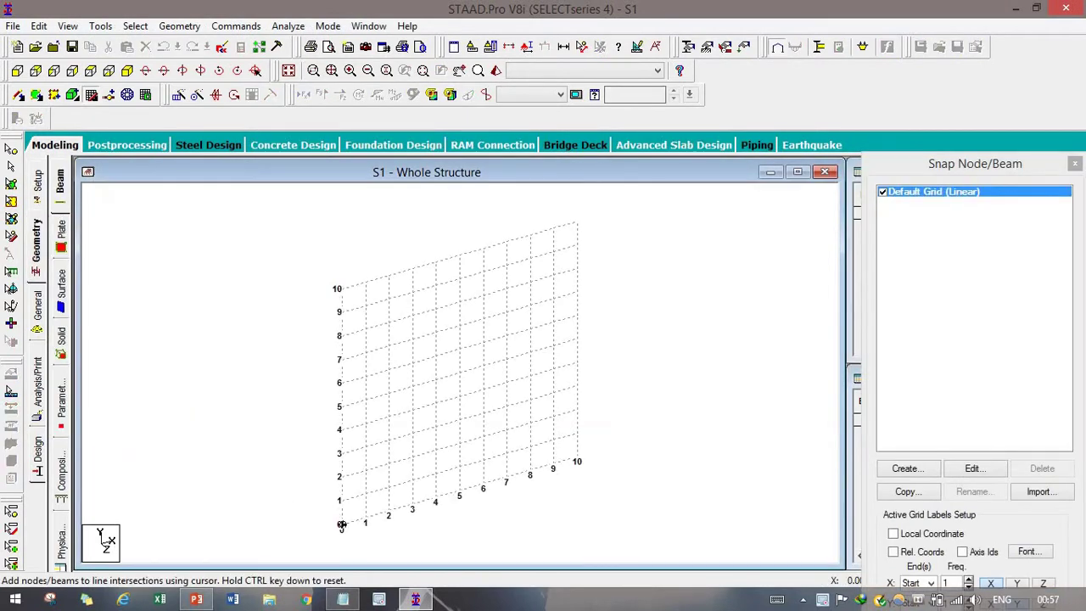
click(343, 599)
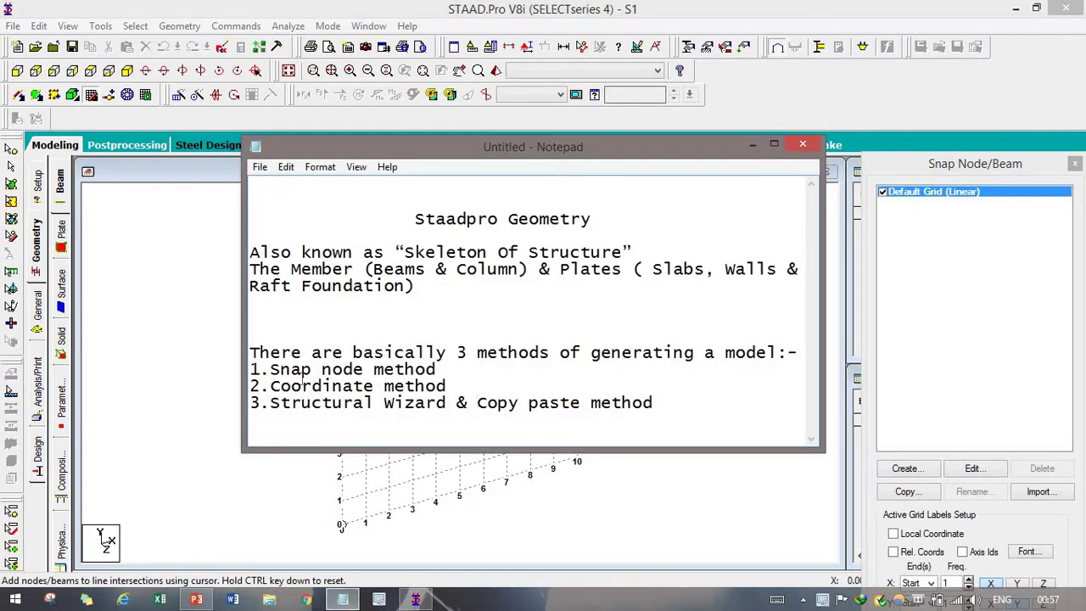
click(753, 146)
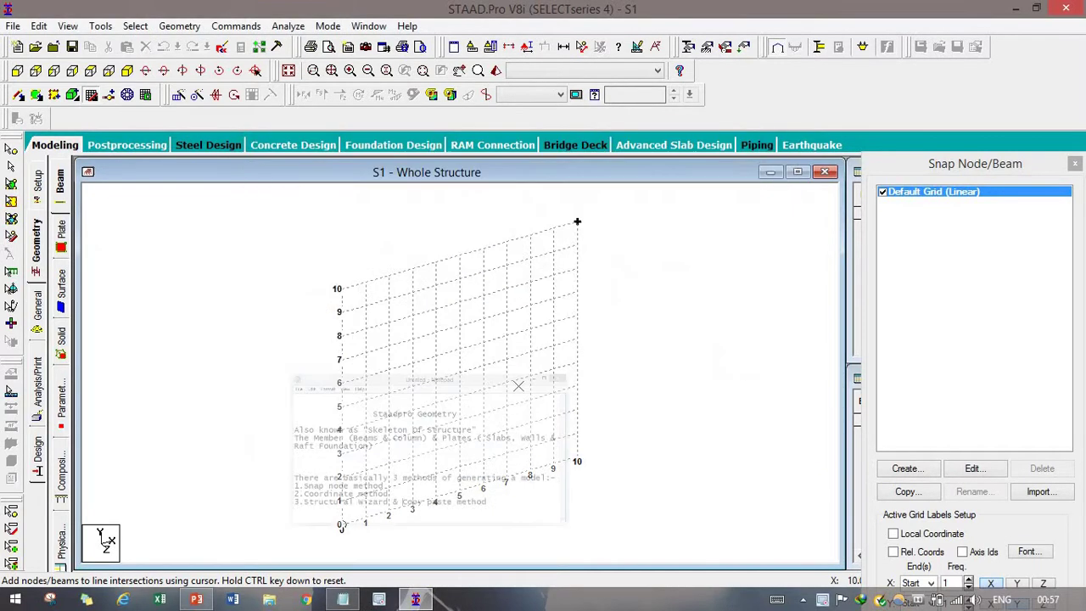
click(348, 600)
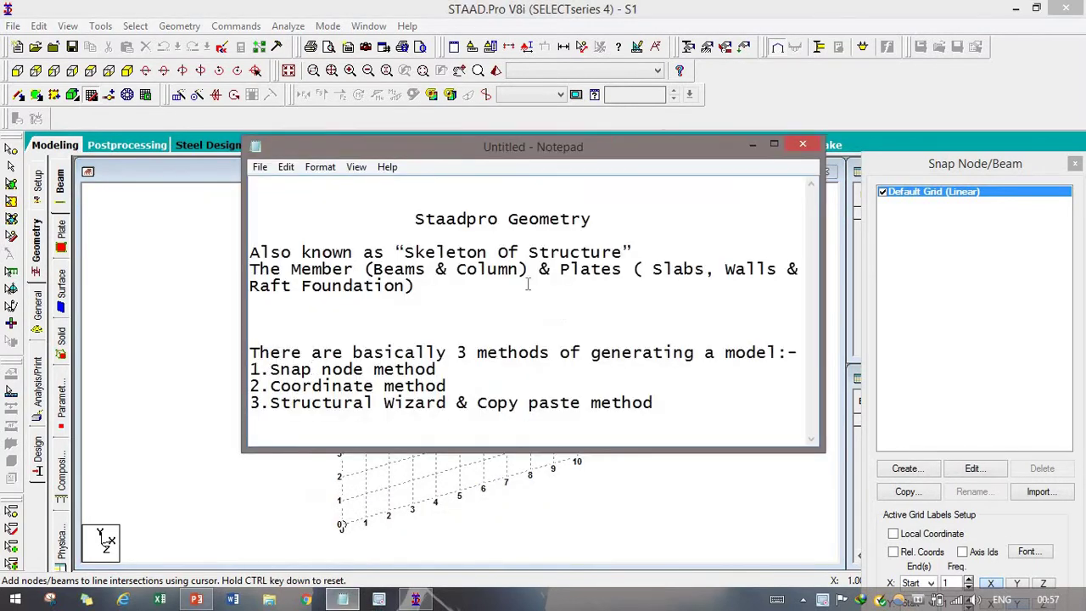
click(752, 146)
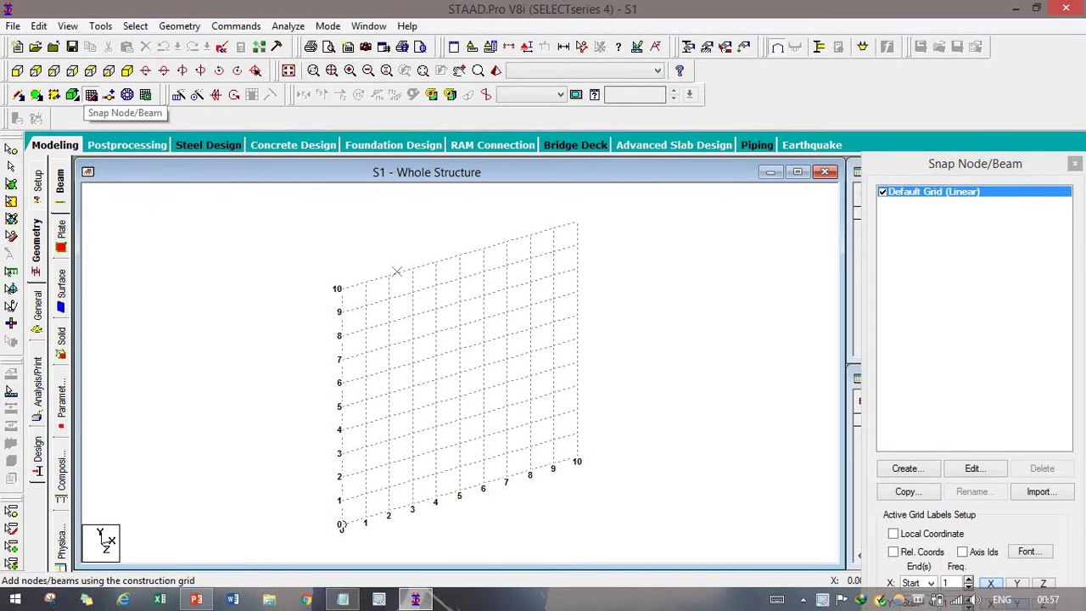
click(91, 95)
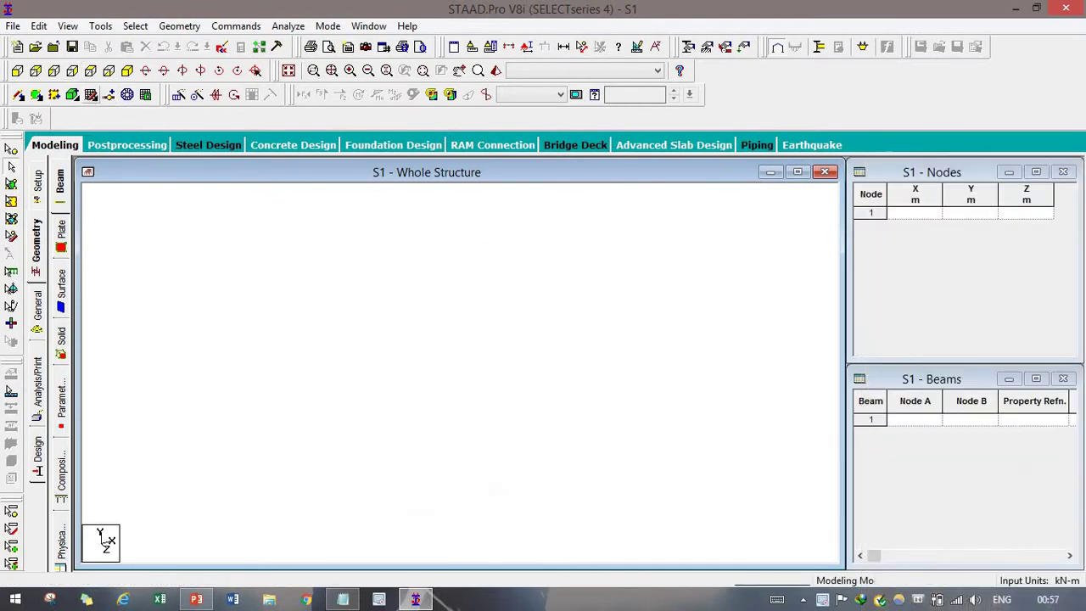
click(91, 94)
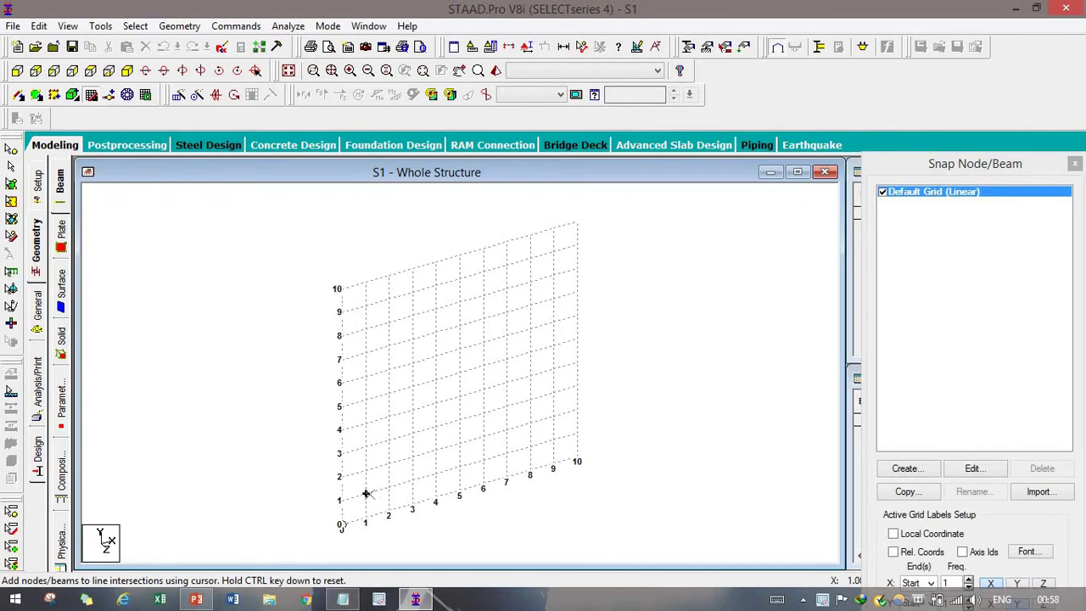
Draw a closed beam loop from the origin to X=7, up, across to Y=5, and back.
middle_drag(398, 458, 402, 489)
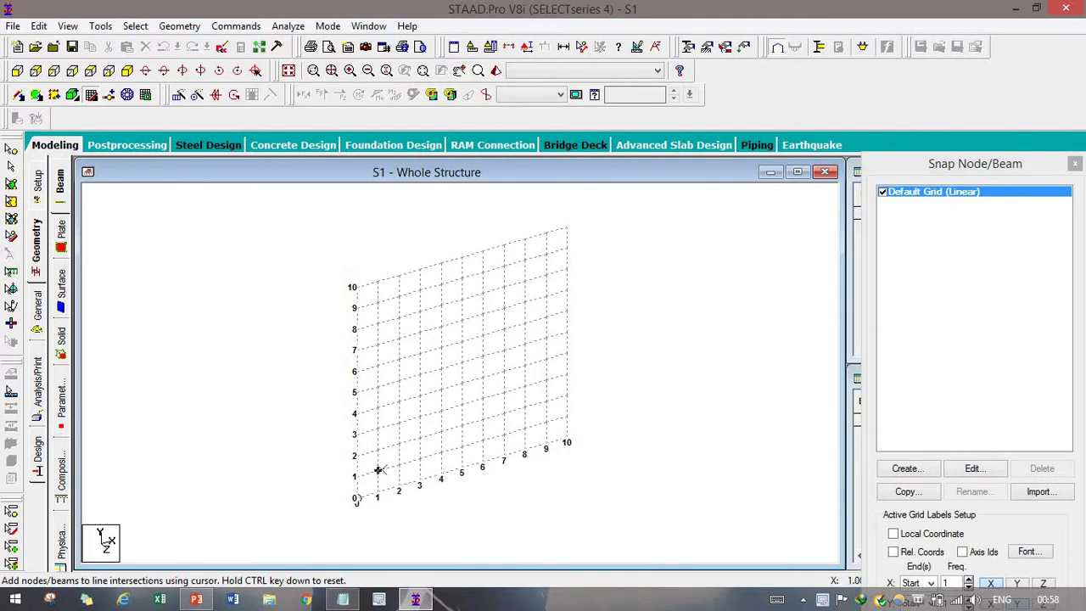
middle_drag(377, 470, 406, 515)
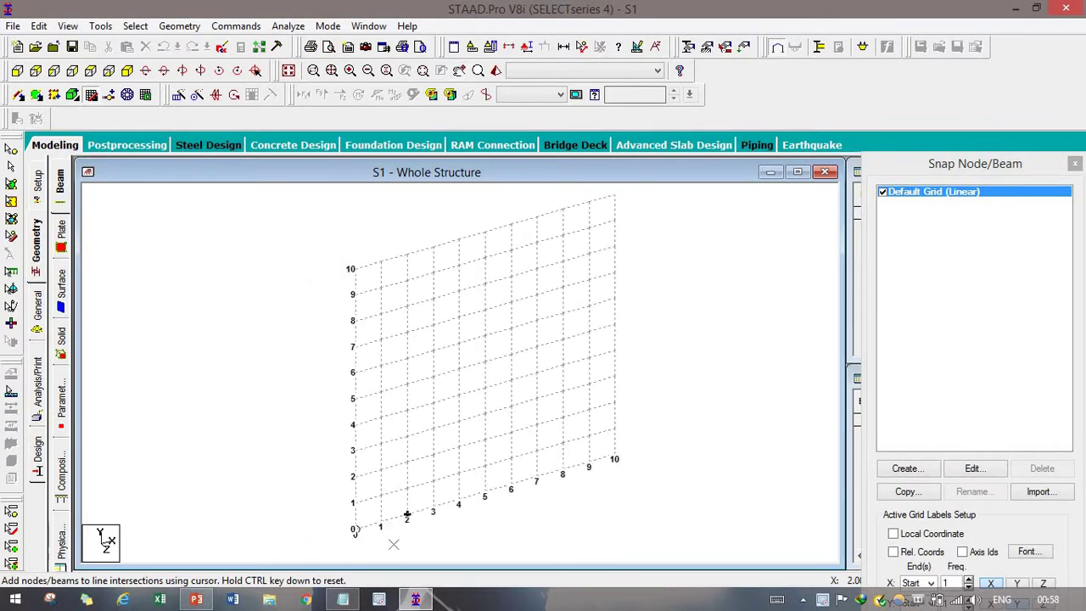
click(356, 530)
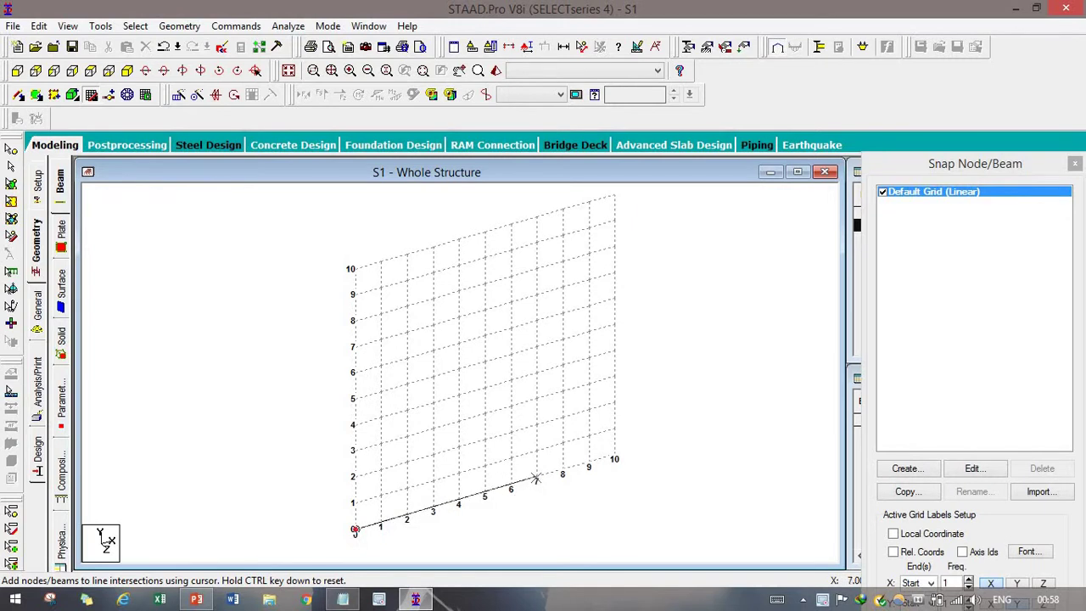
click(536, 477)
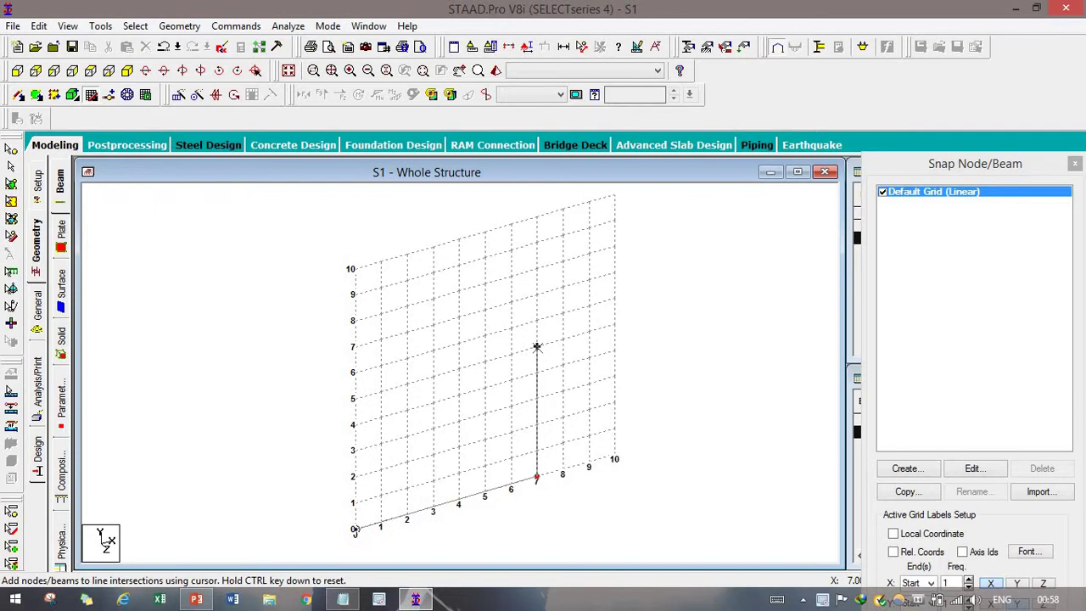
click(536, 348)
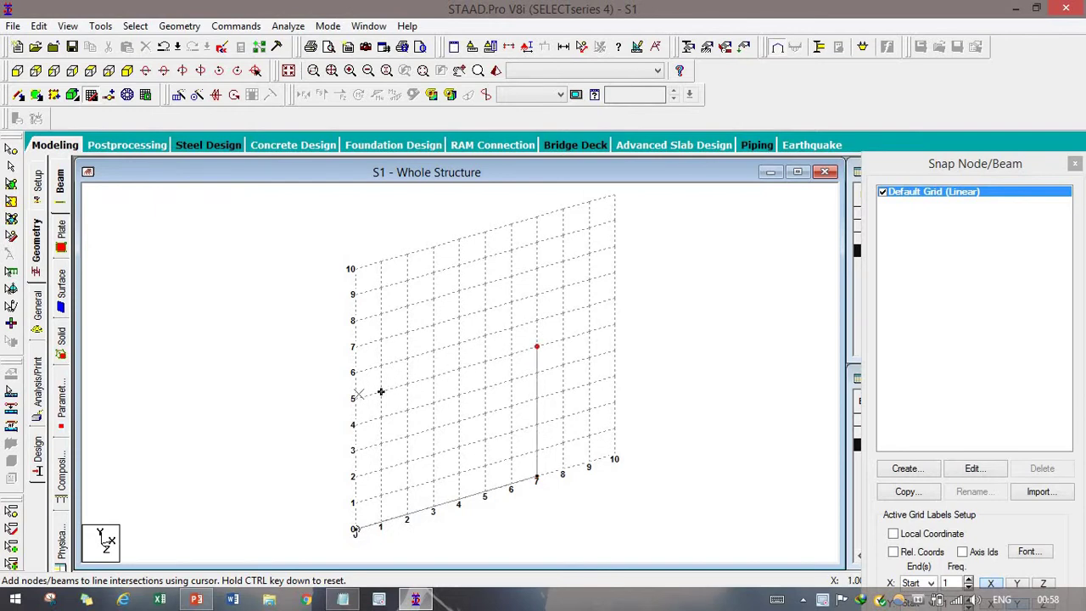
click(354, 397)
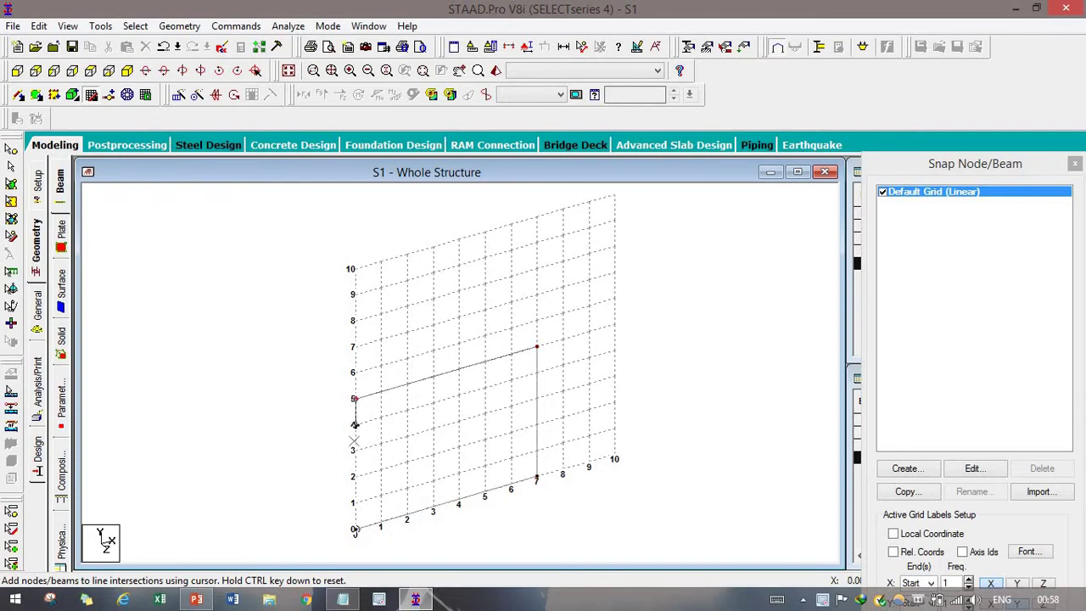
click(355, 527)
middle_drag(439, 497, 424, 493)
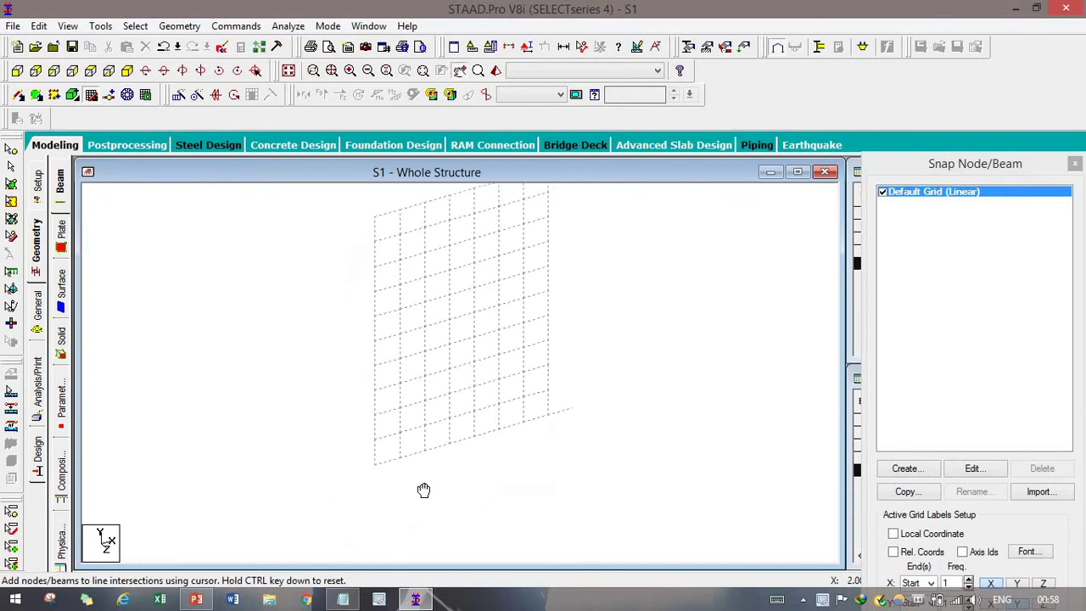
Move the linear snap grid to the X-Z plane at Y=5, with ten 1 m lines each way.
scroll(407, 467, down, 4)
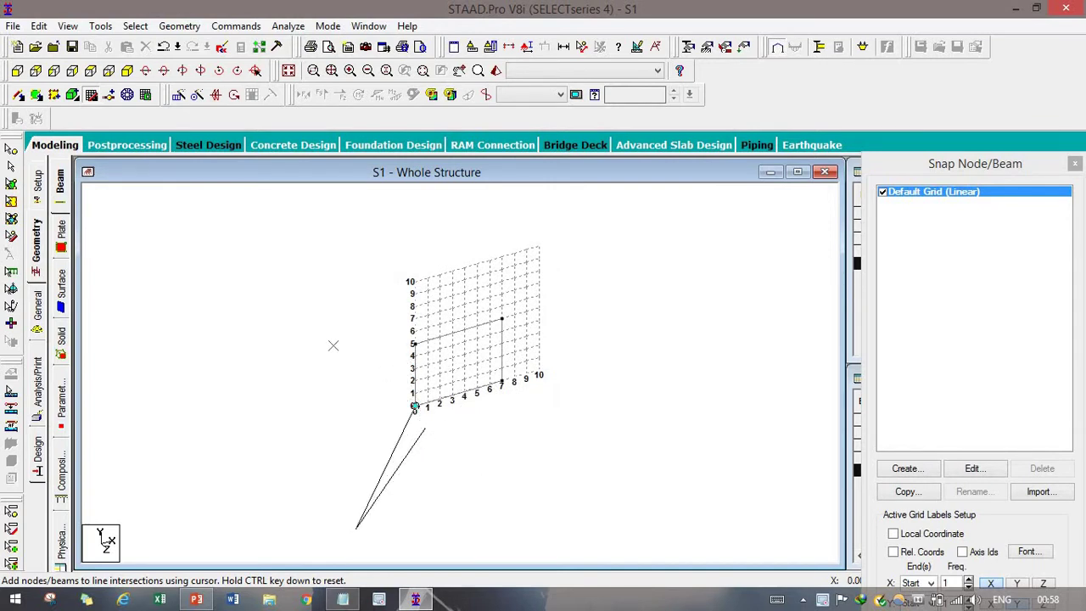
click(978, 475)
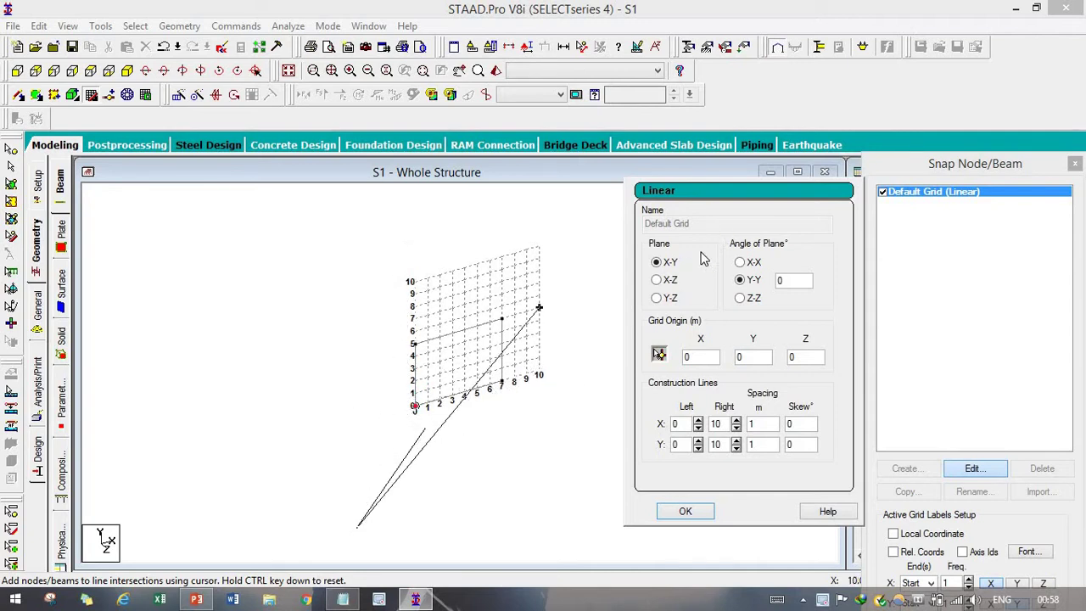
click(658, 280)
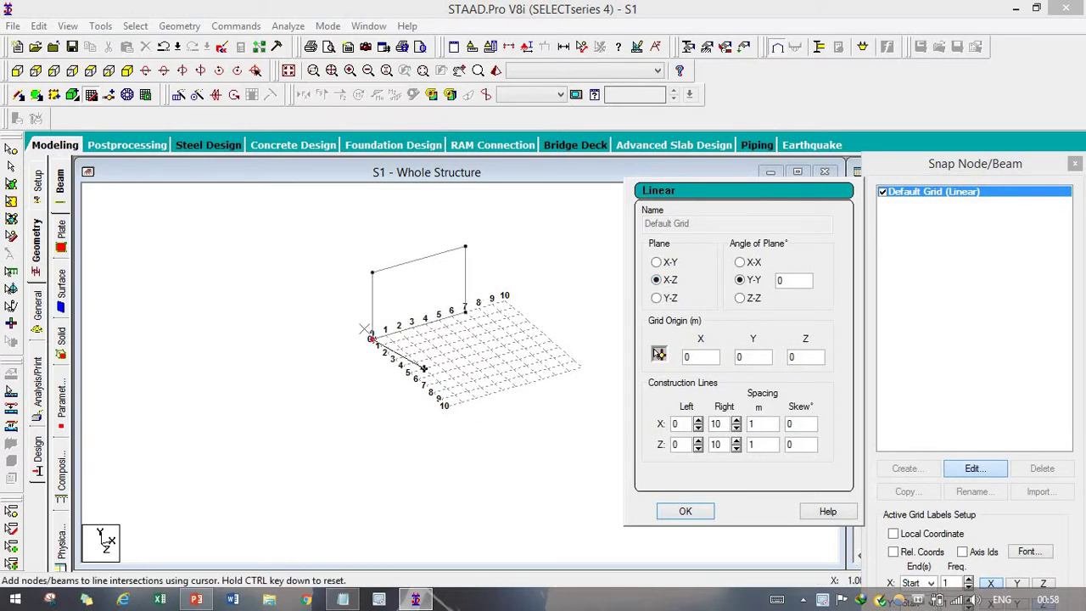
click(371, 338)
click(582, 367)
click(659, 353)
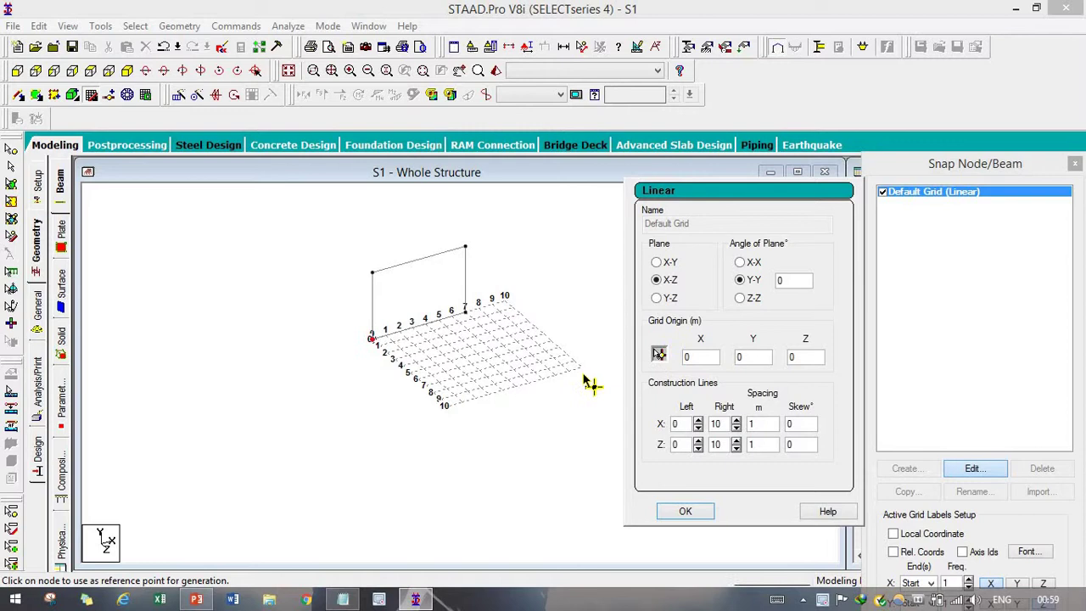
click(374, 273)
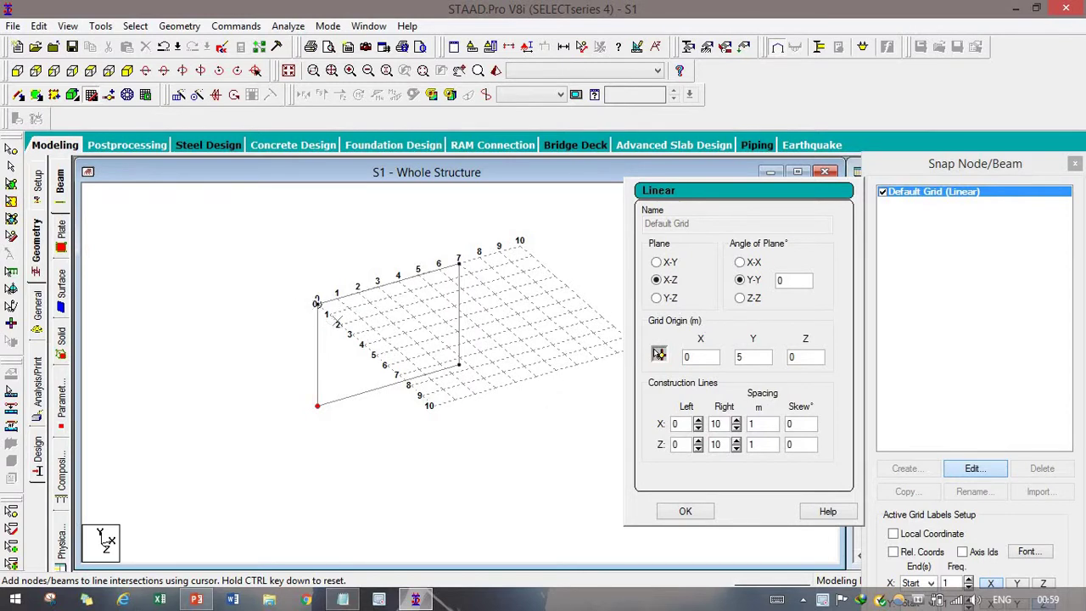
click(686, 511)
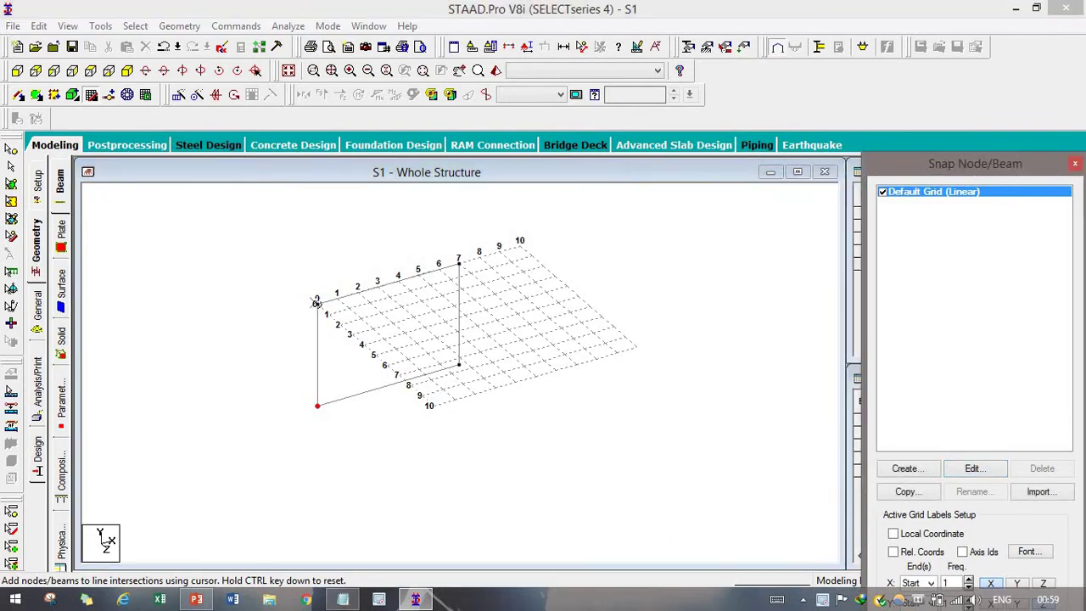
click(316, 303)
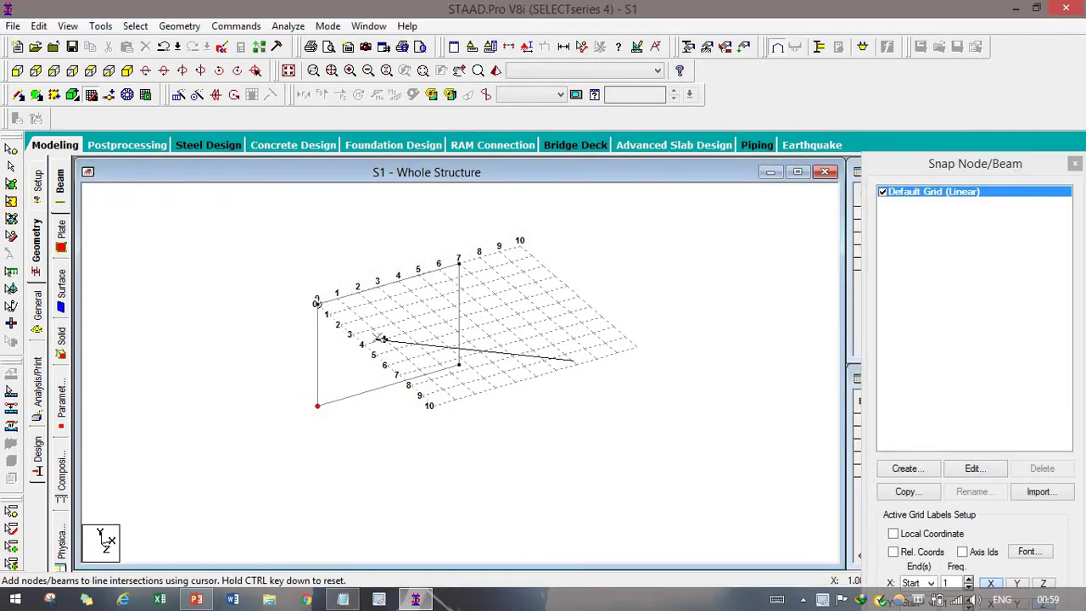
right_click(382, 339)
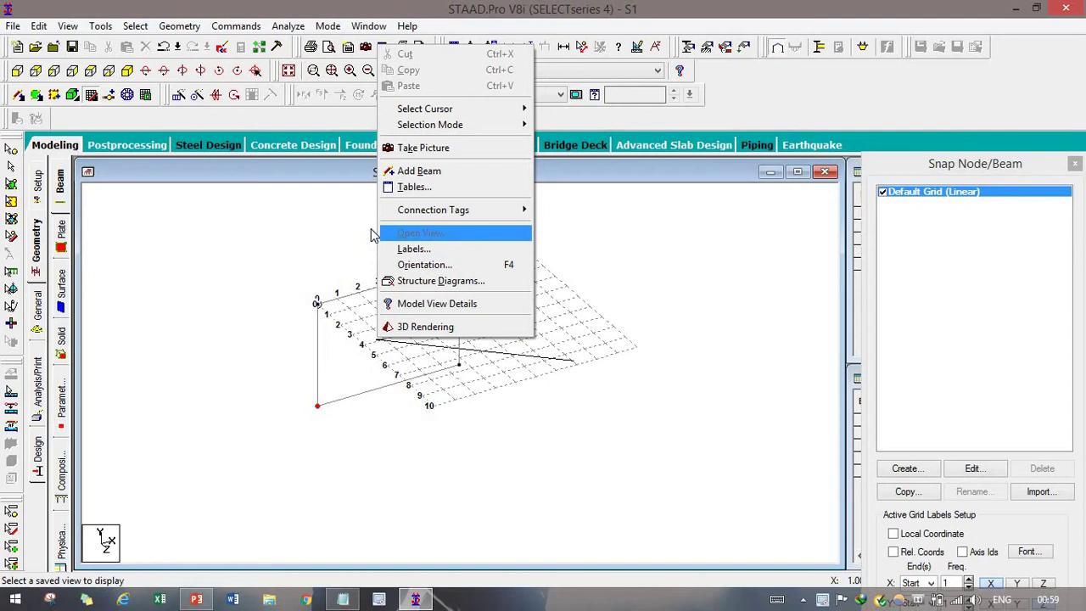
click(308, 270)
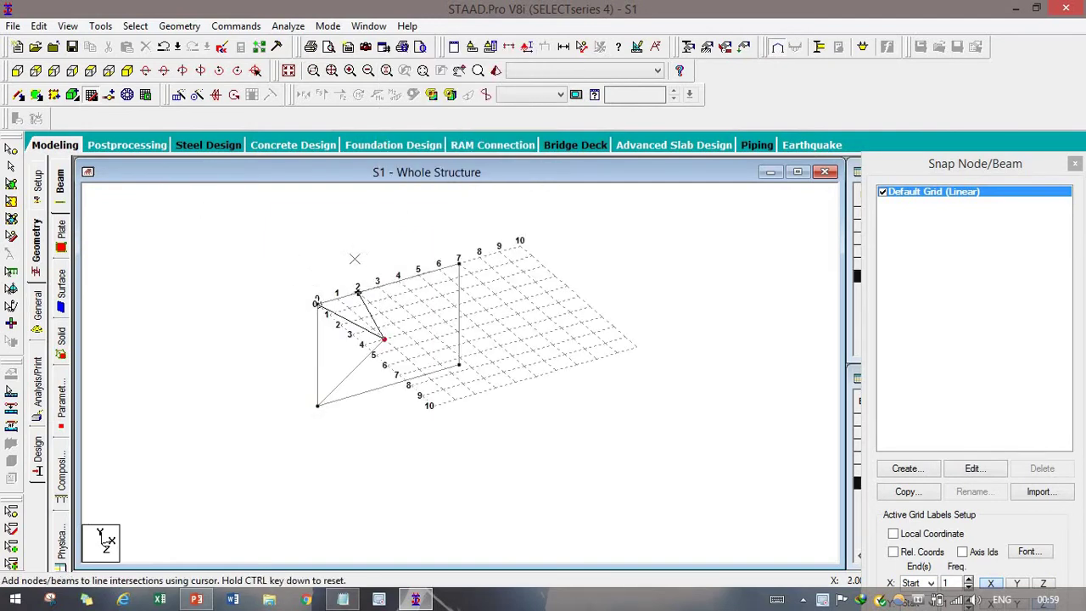
key(Escape)
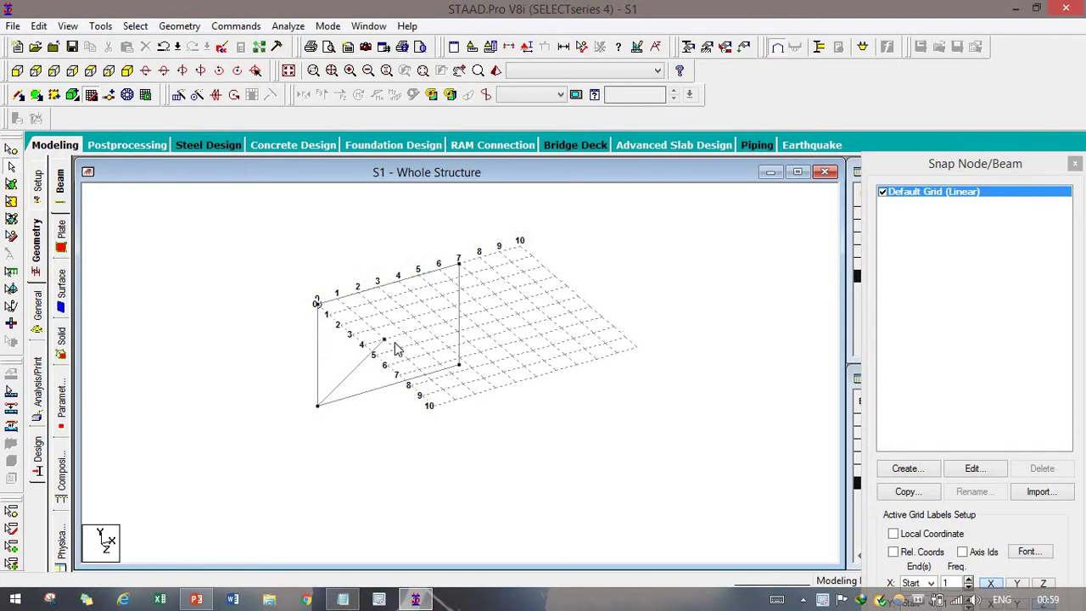
click(361, 372)
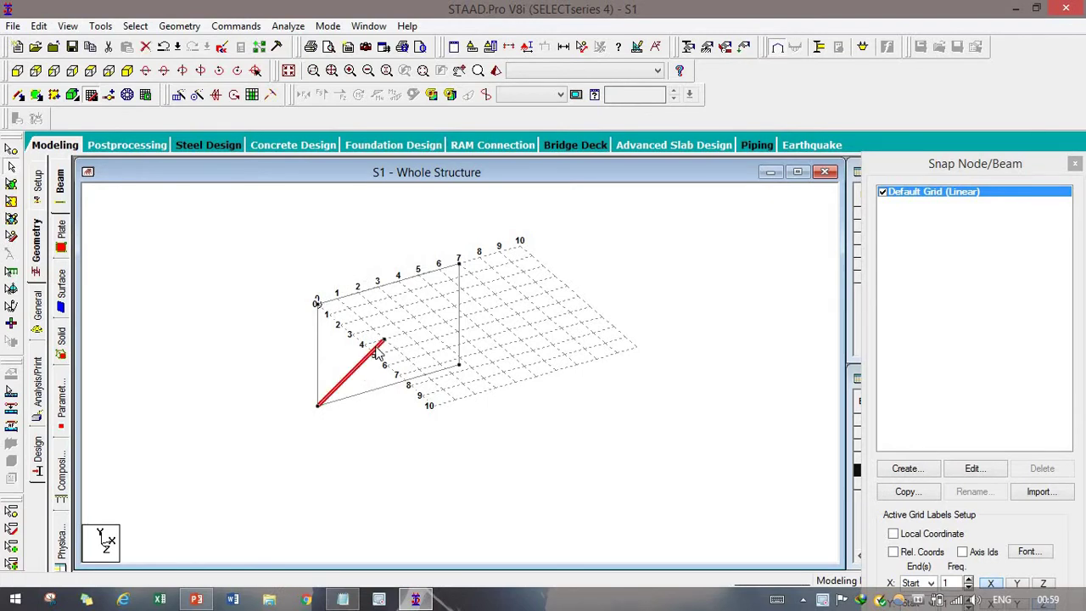
scroll(373, 360, up, 2)
middle_drag(408, 390, 419, 415)
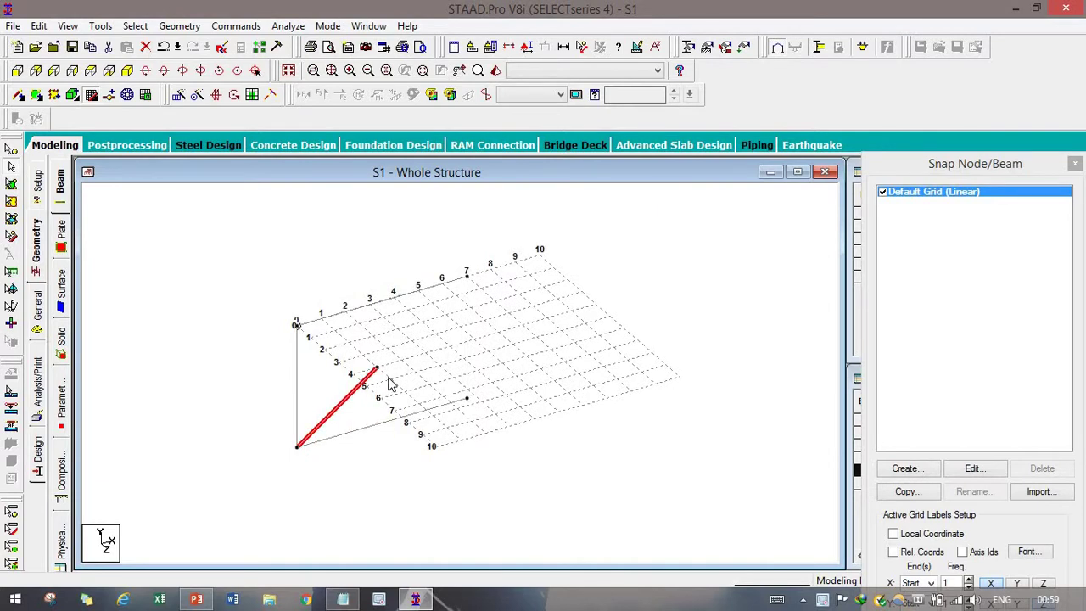
key(Delete)
click(614, 341)
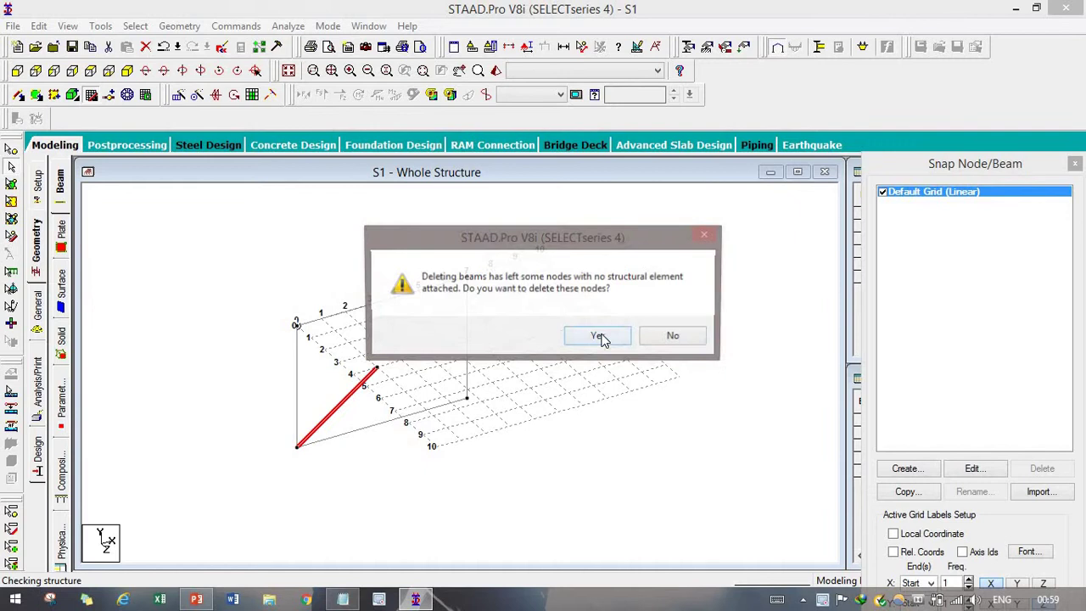
click(599, 336)
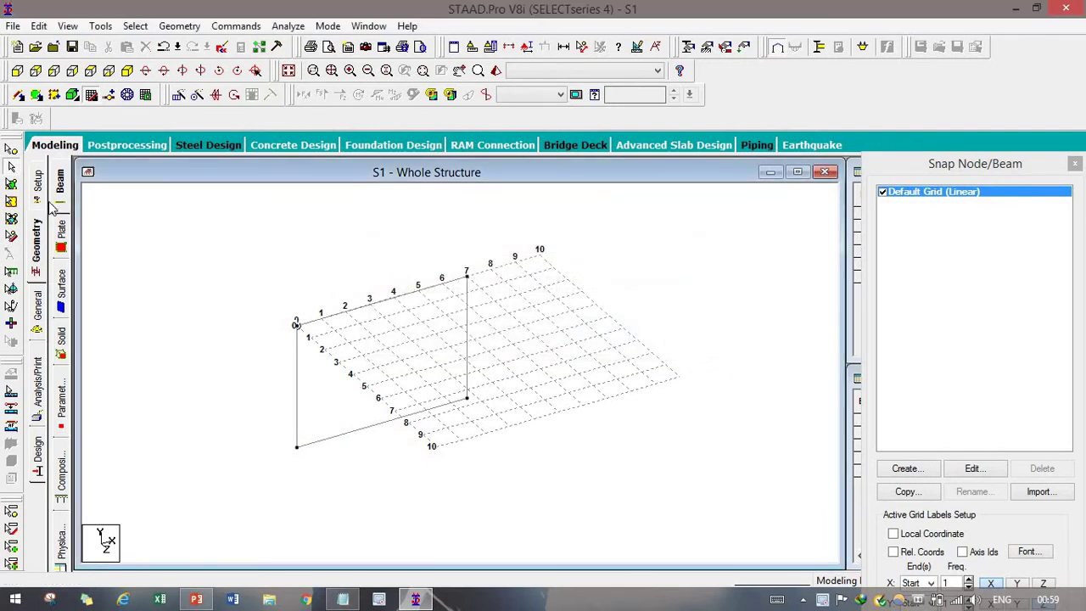
Draw perimeter beams on the raised grid linking the origin, point 10, the far corner and point 7.
click(91, 96)
click(91, 96)
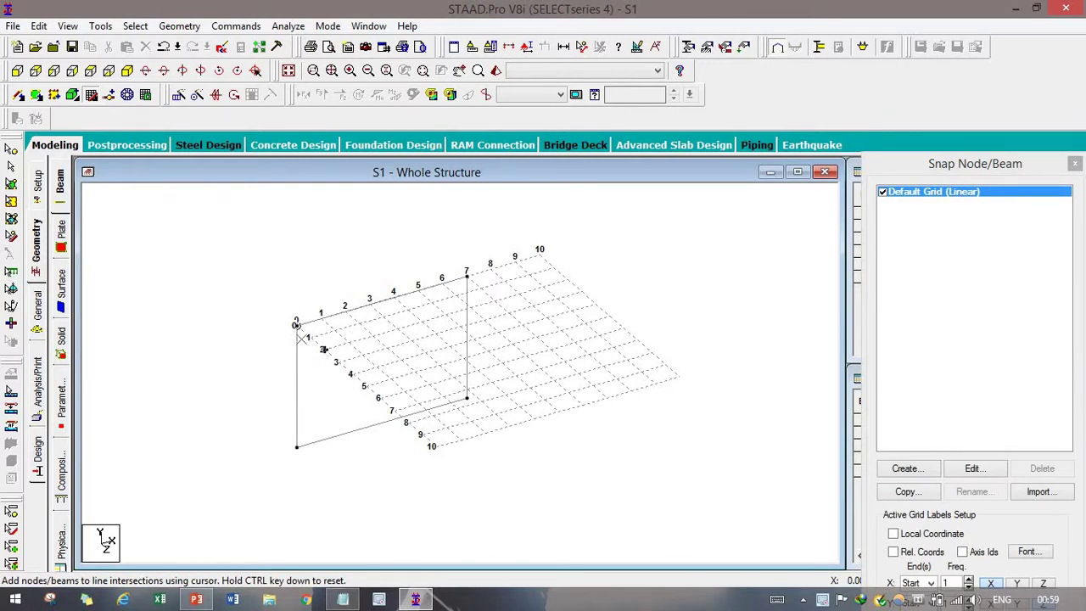
click(296, 325)
click(433, 446)
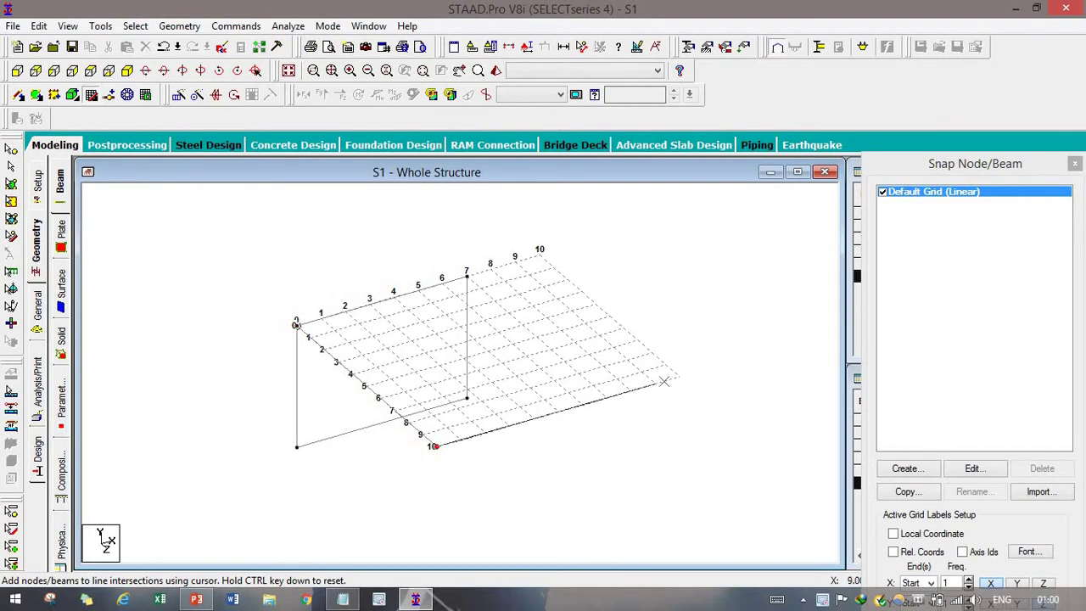
click(607, 397)
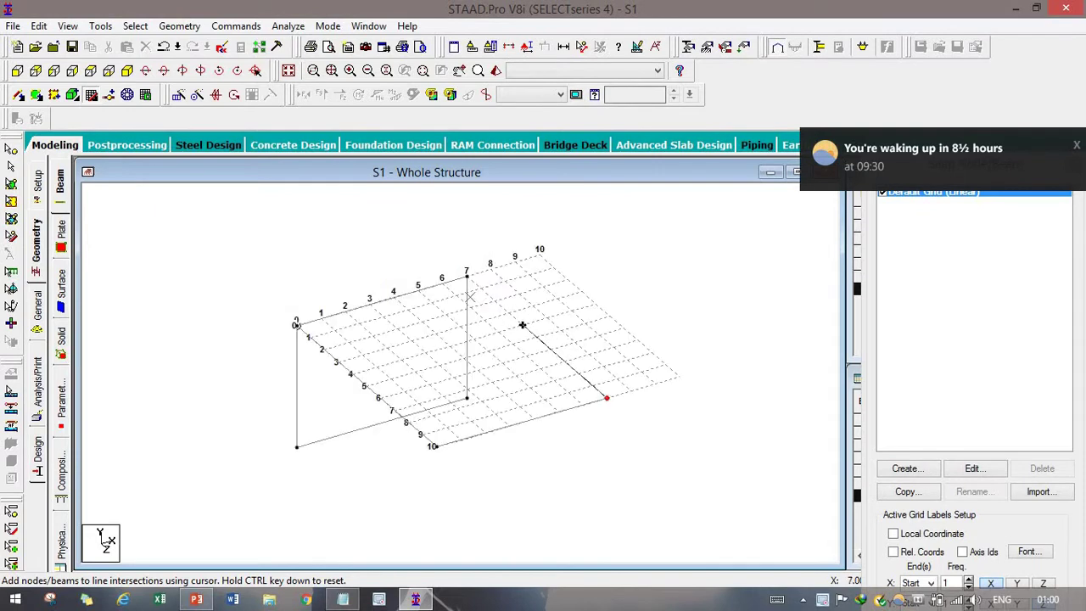
click(467, 274)
click(296, 325)
click(433, 446)
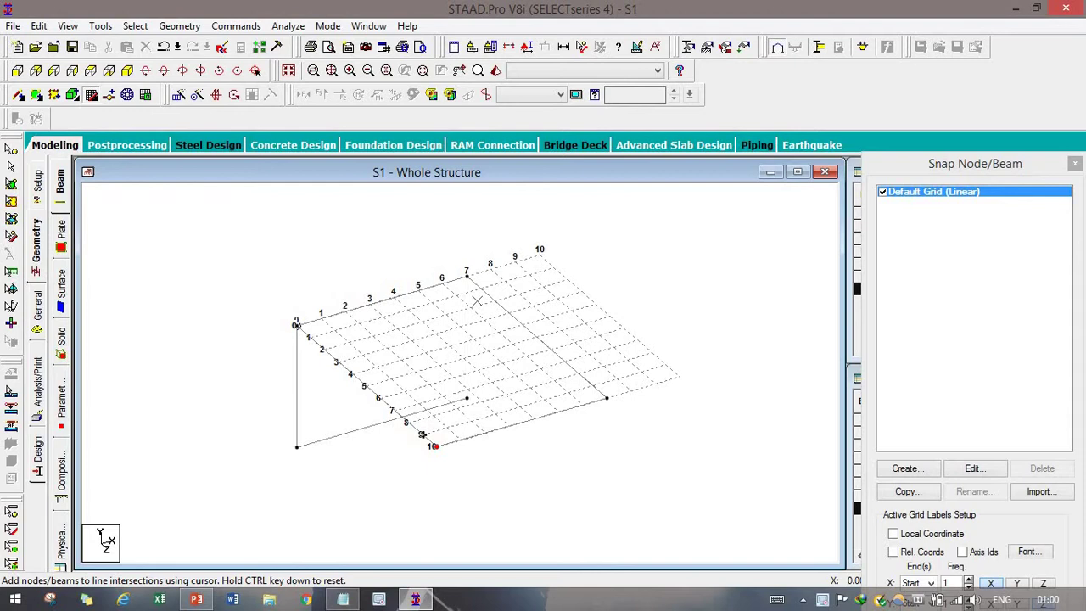
Check the Staadpro Geometry notes, then return to the model.
click(342, 600)
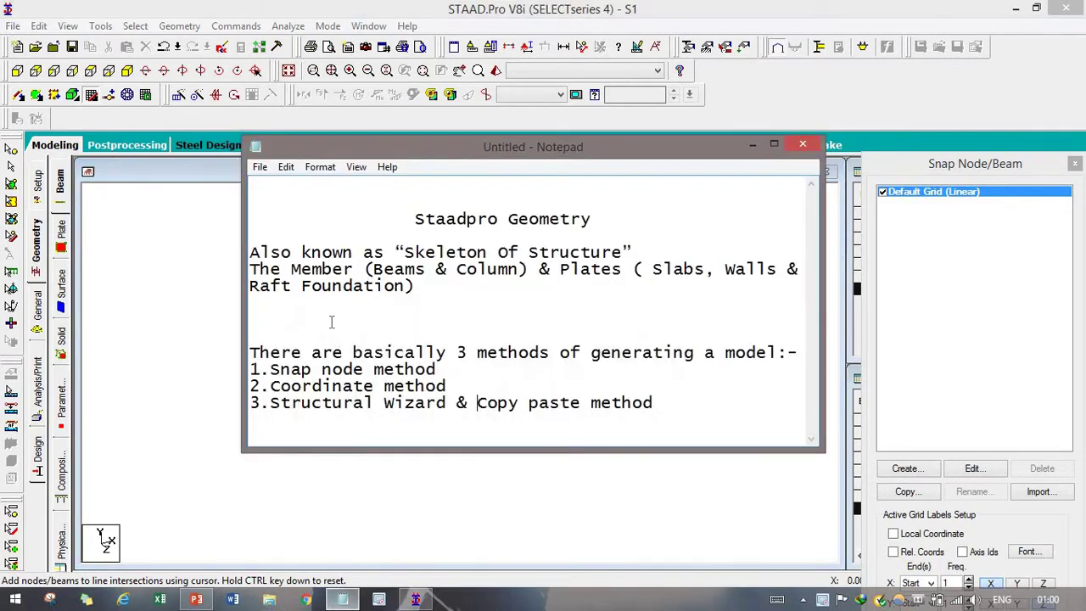
click(753, 146)
scroll(627, 282, down, 2)
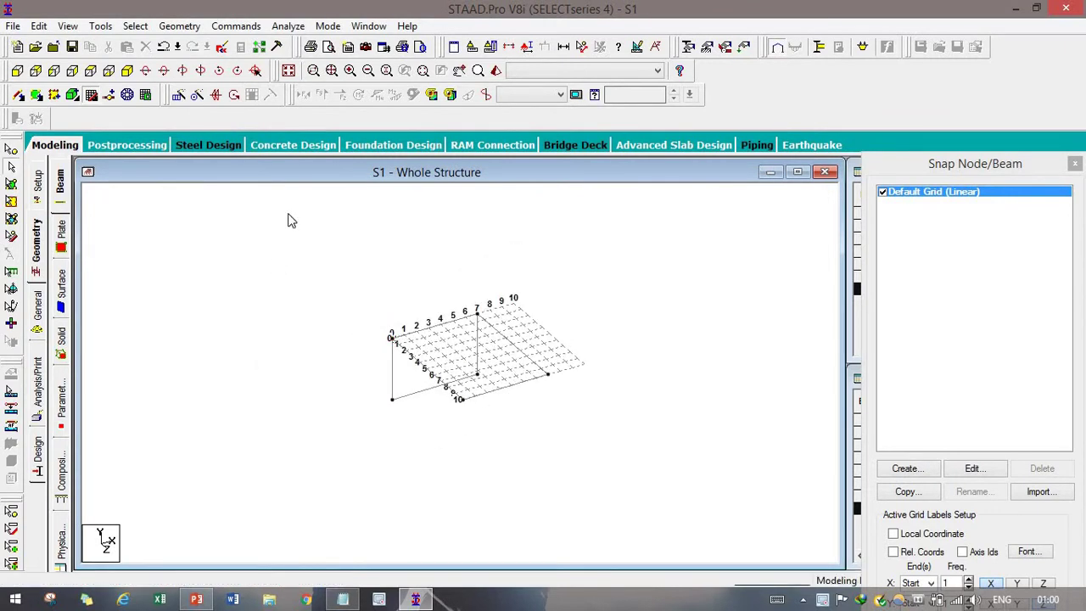
Window-select all seven beams and delete them together with their orphan nodes.
drag(288, 221, 729, 523)
key(Delete)
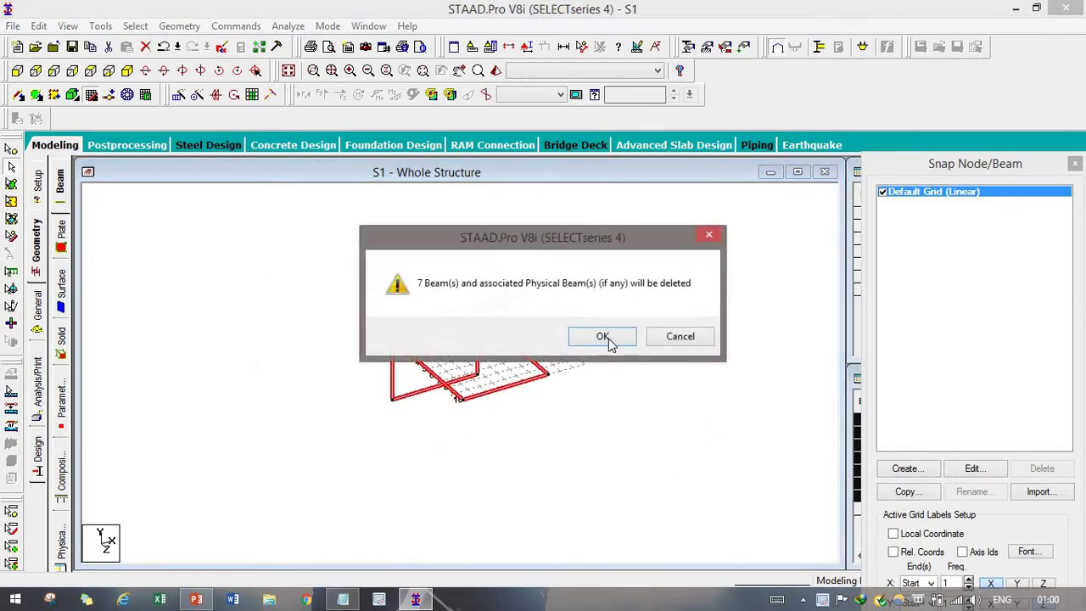
click(604, 336)
click(596, 337)
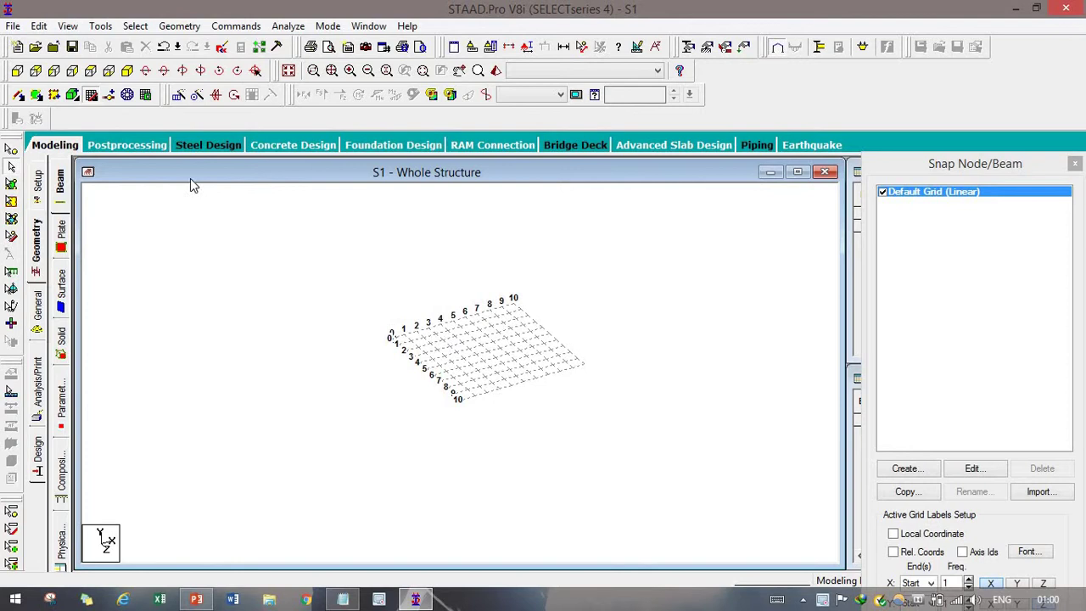
Enter node 1 at (0,0,0) and node 2 at (5,0,0) in the Nodes table.
click(91, 94)
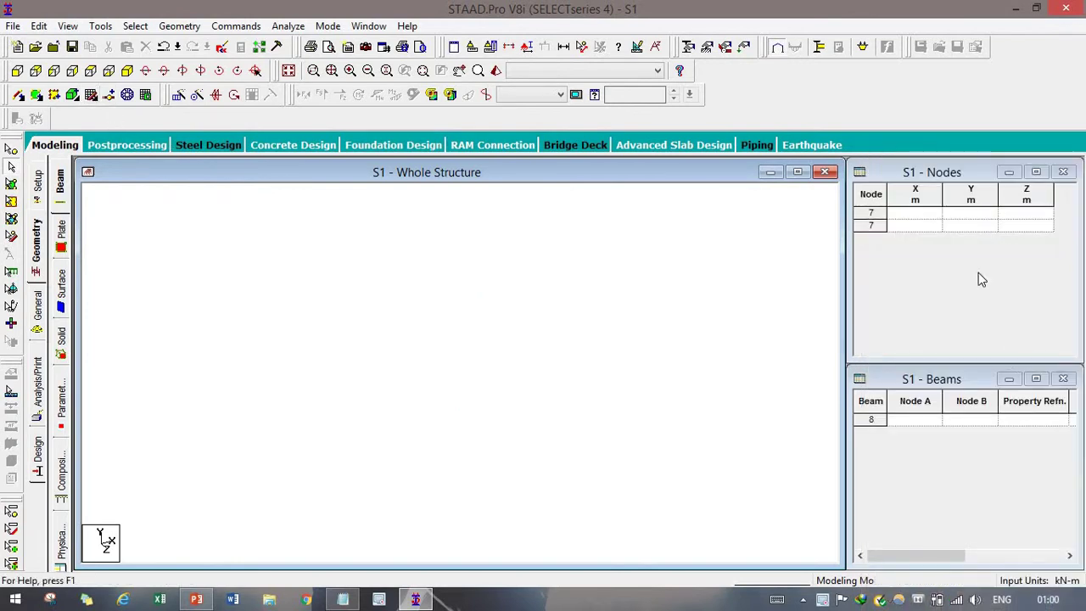
click(903, 216)
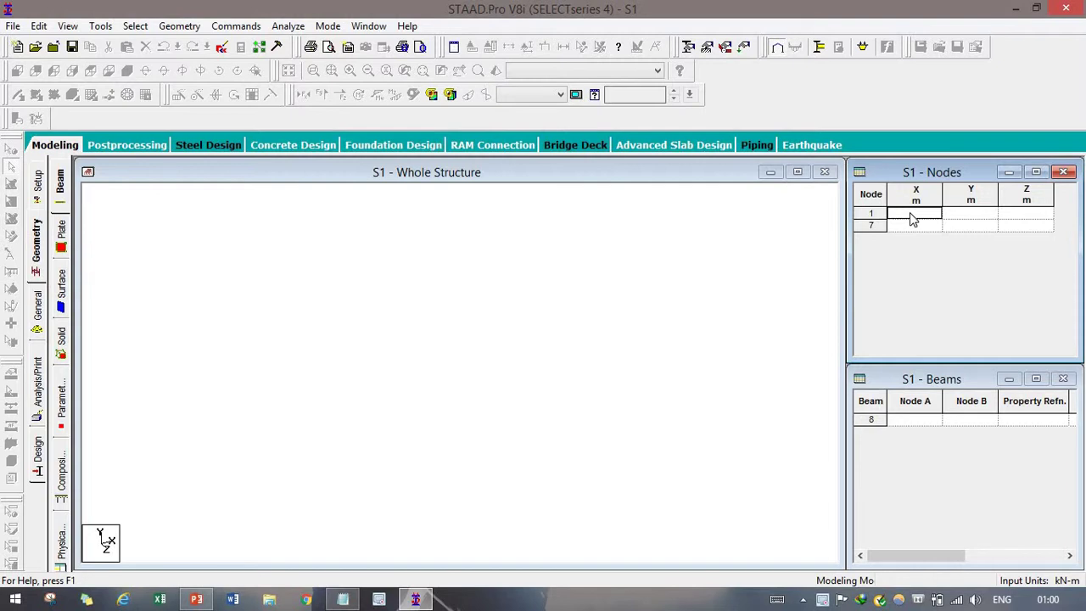
text(0)
key(Return)
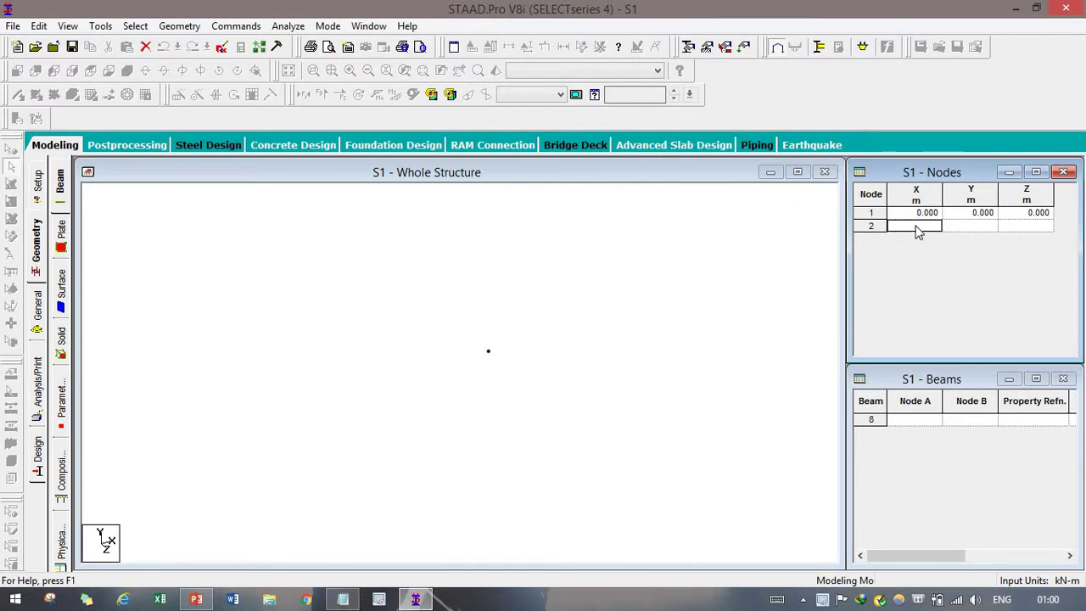
text(5)
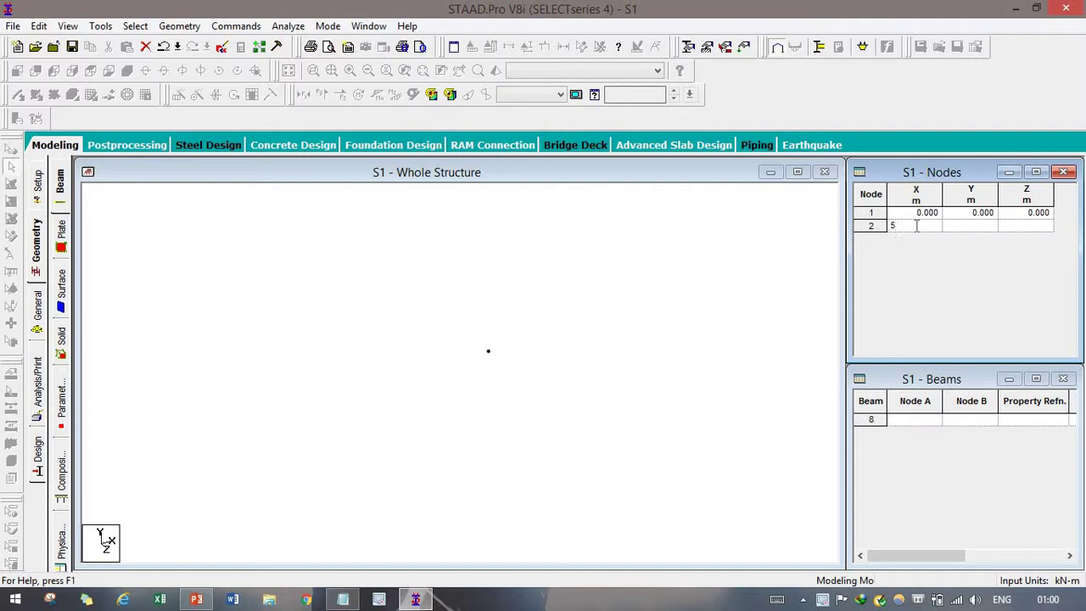
click(916, 225)
key(Tab)
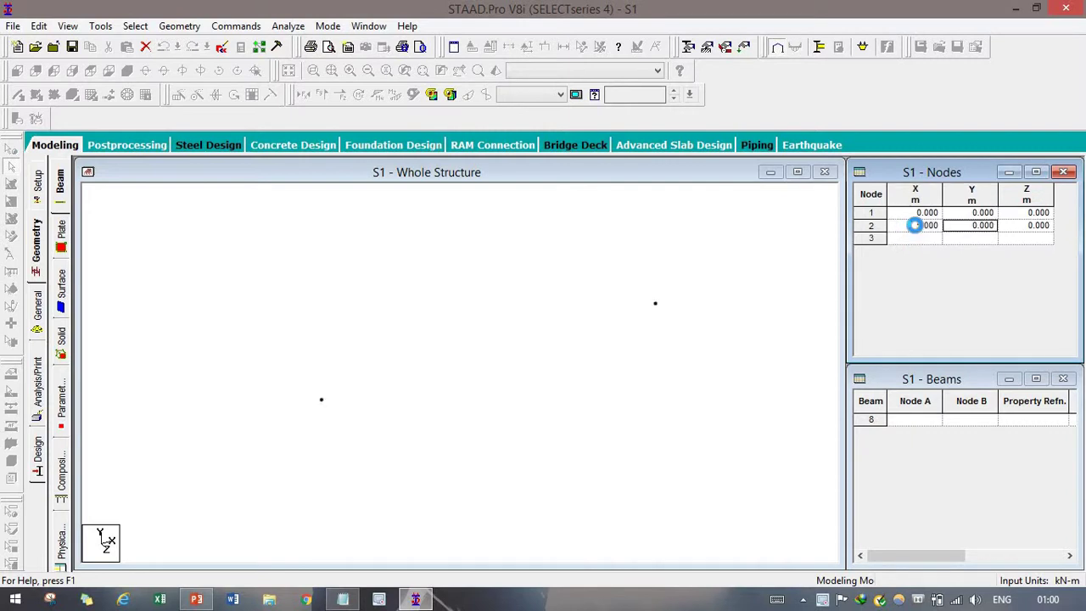
key(Tab)
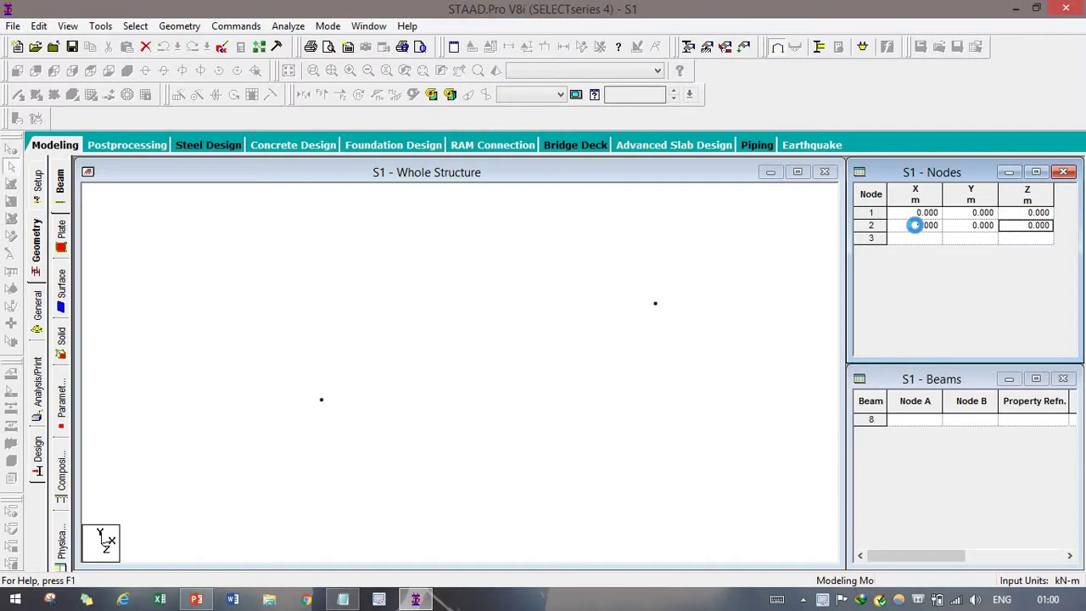
key(Tab)
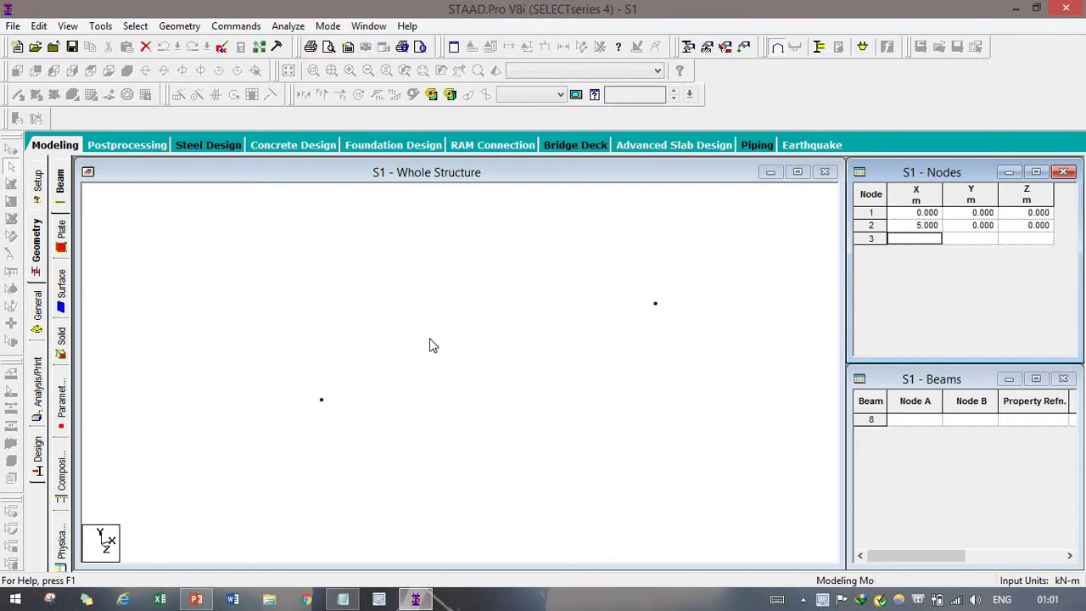
Add node 3 at (0,0,5) and rotate the view to see all three nodes.
click(416, 396)
scroll(460, 383, down, 3)
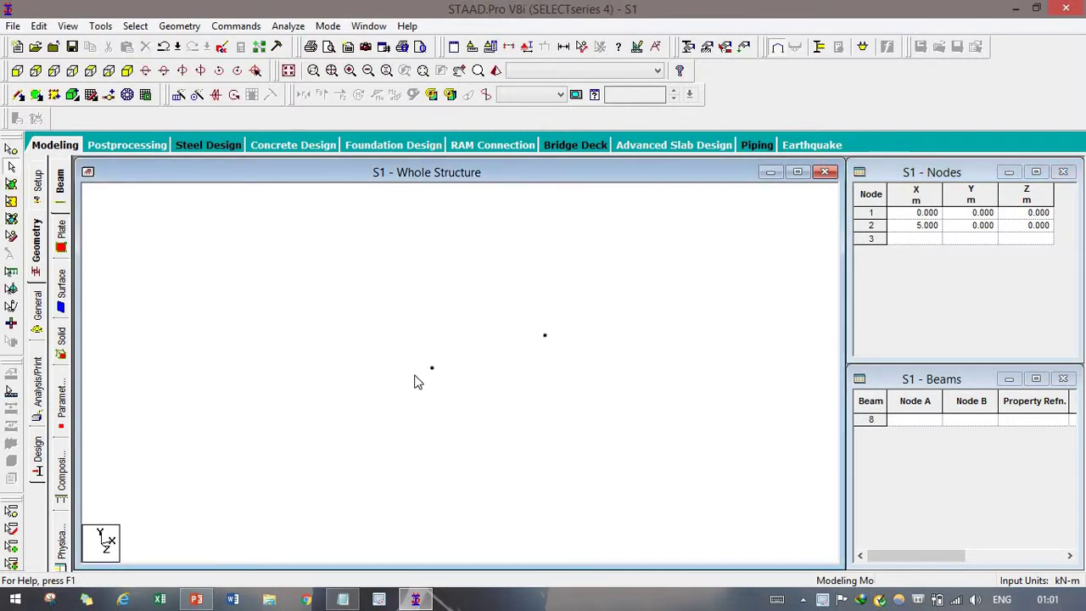
click(918, 242)
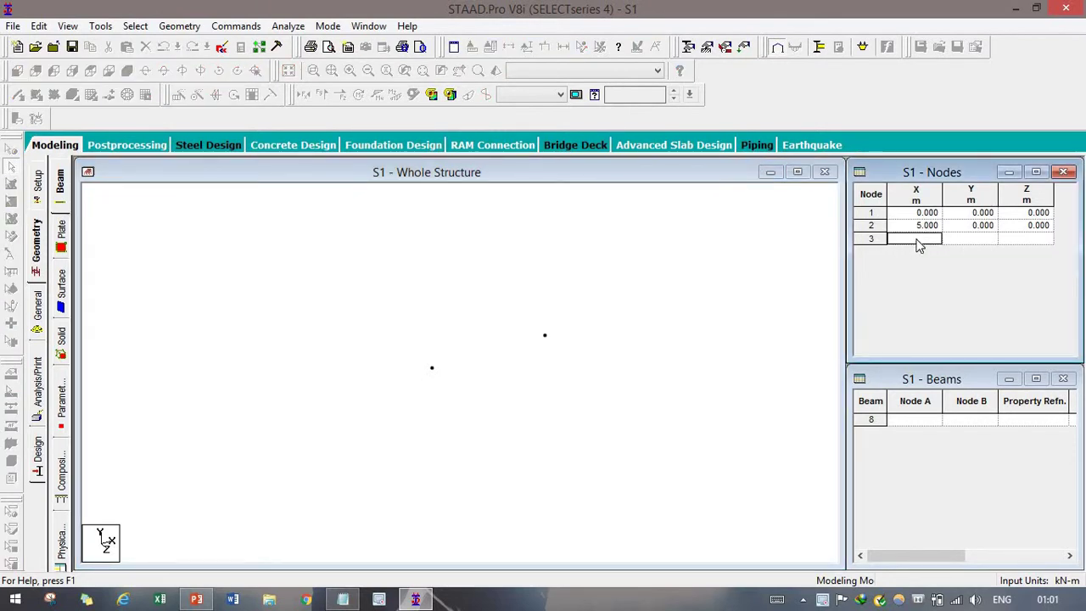
text(0)
key(Tab)
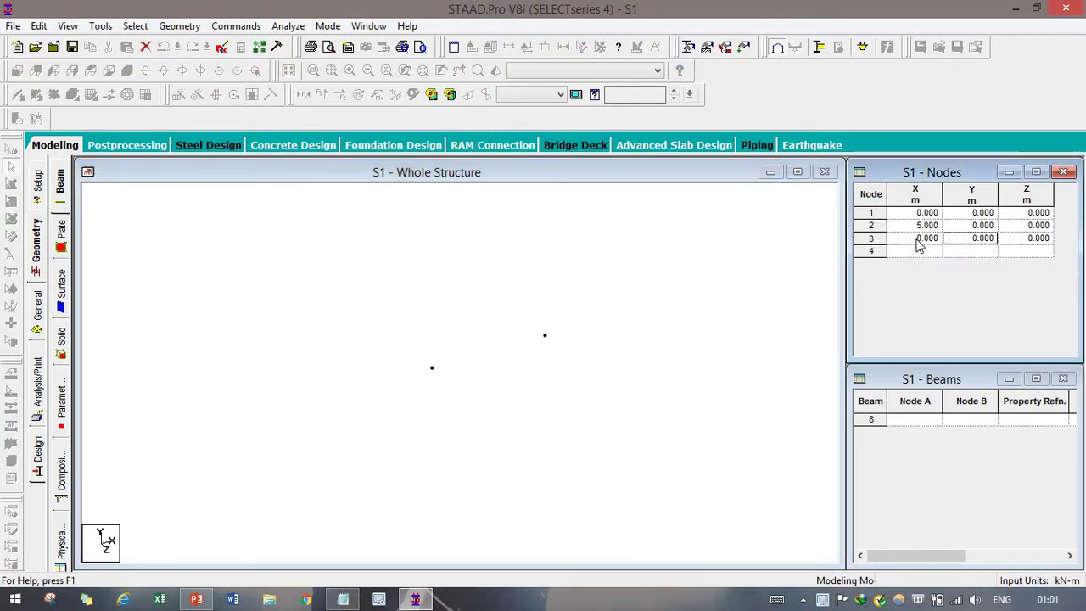
key(Tab)
text(5)
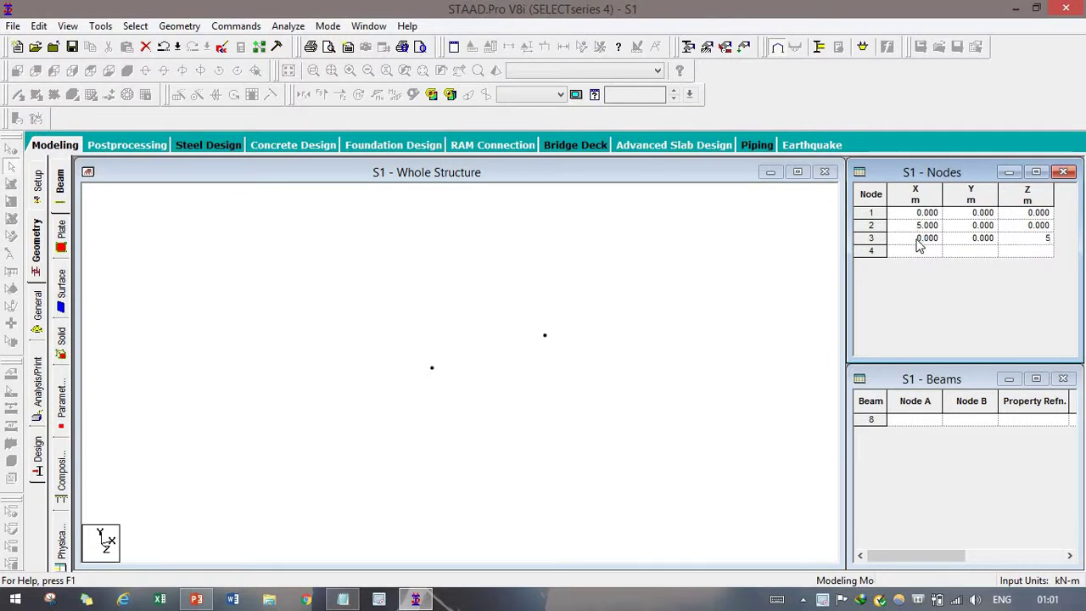
key(Tab)
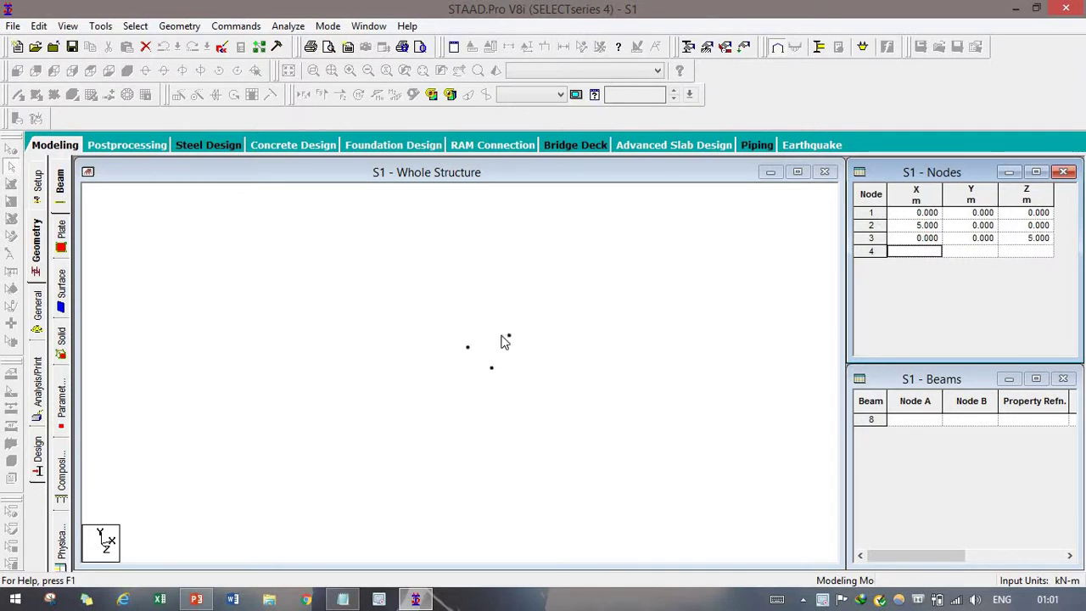
click(479, 355)
middle_drag(490, 368, 478, 345)
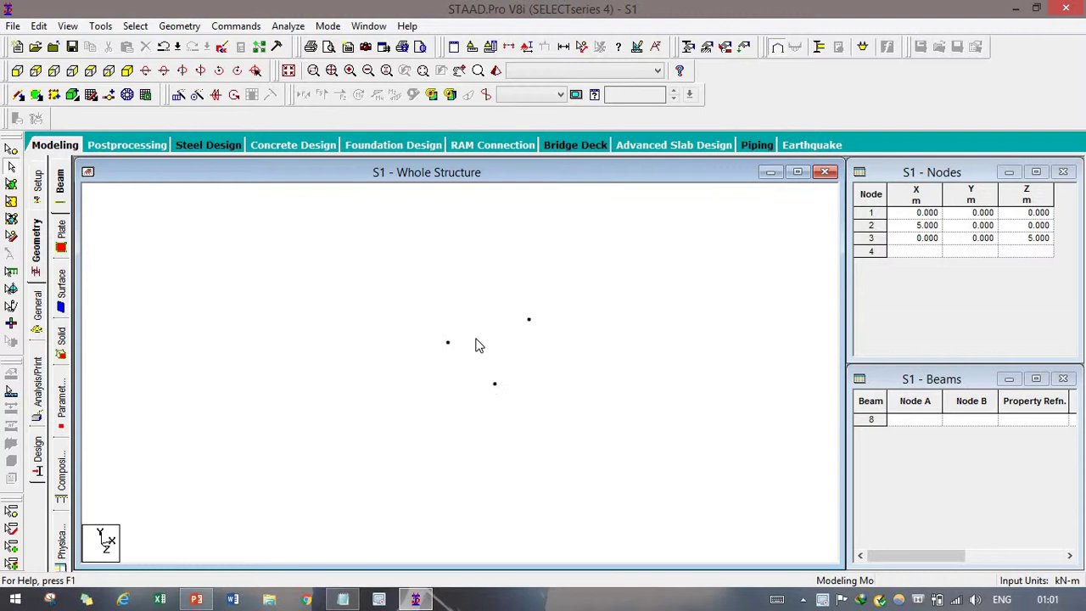
Enter X = 5 for node 4 in the Nodes table.
click(915, 253)
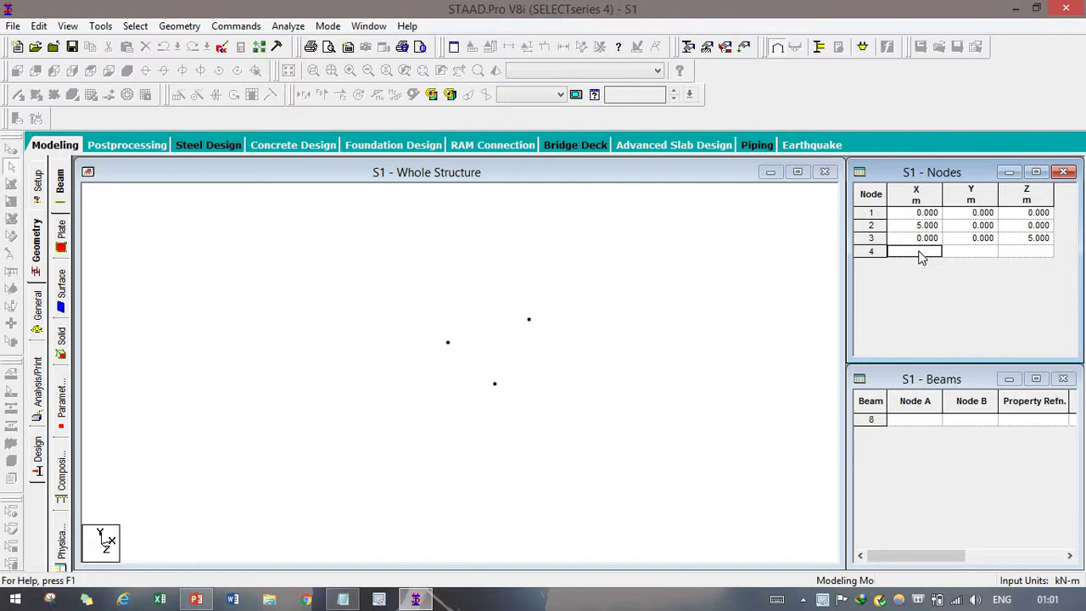
text(5)
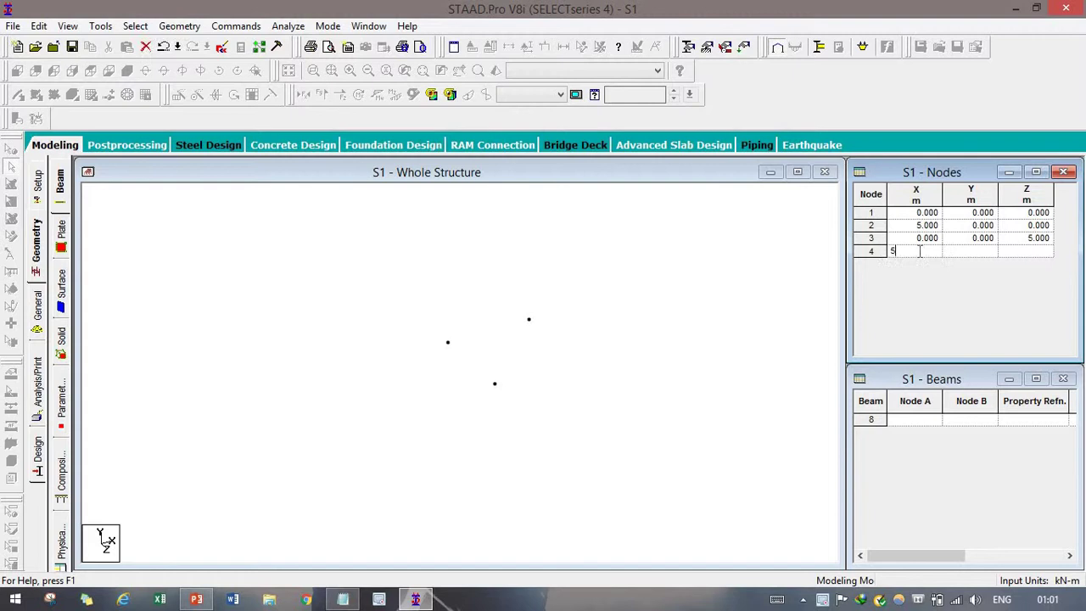
key(Tab)
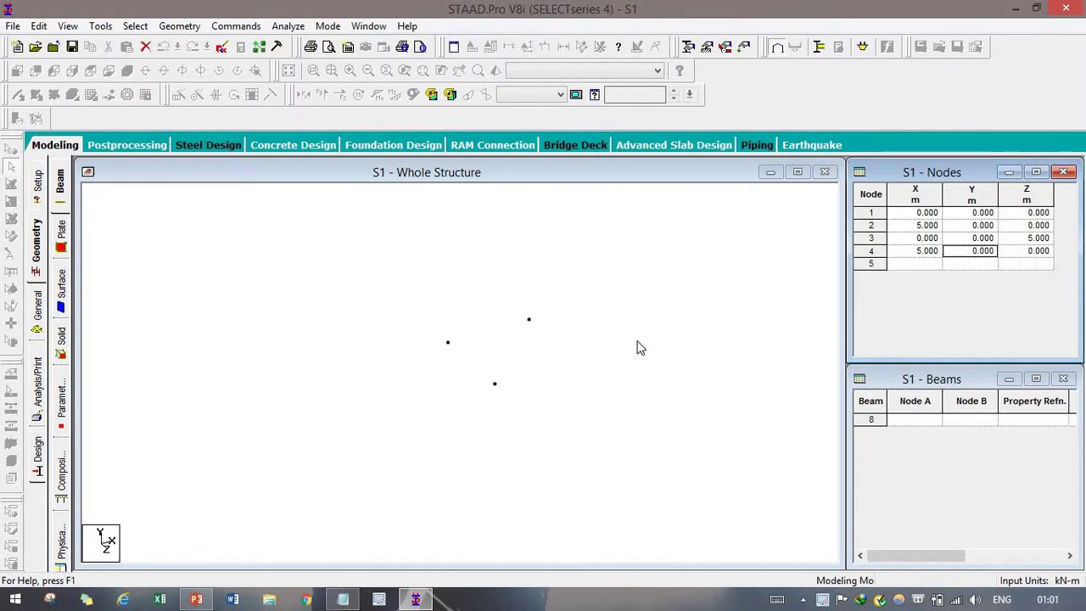
Pick nodes 1, 2 and 4 in the view with the Nodes Cursor, then edit node 4's Z cell.
click(524, 324)
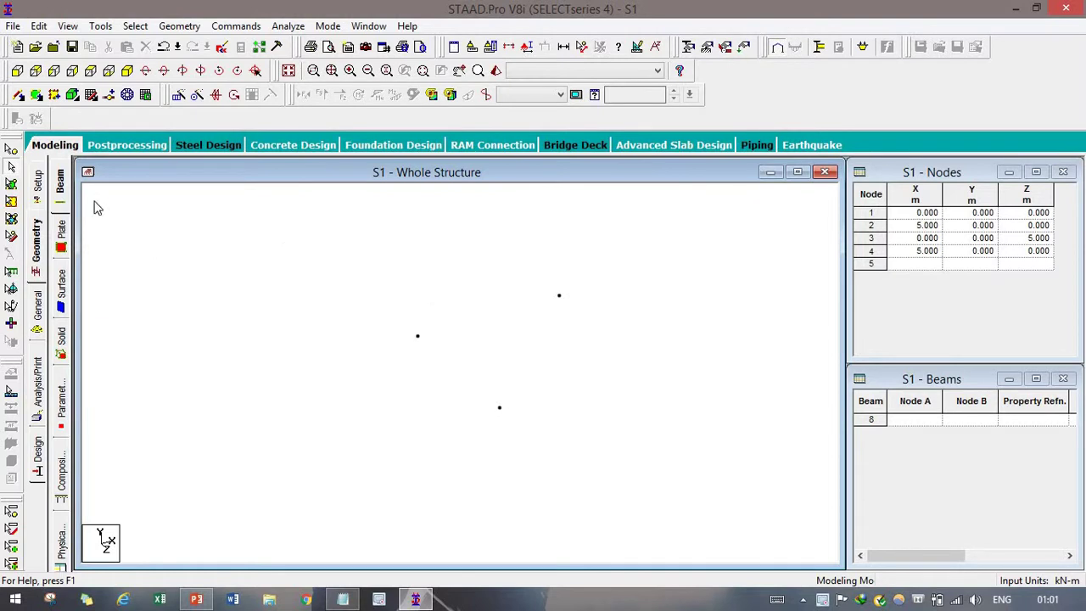
click(11, 149)
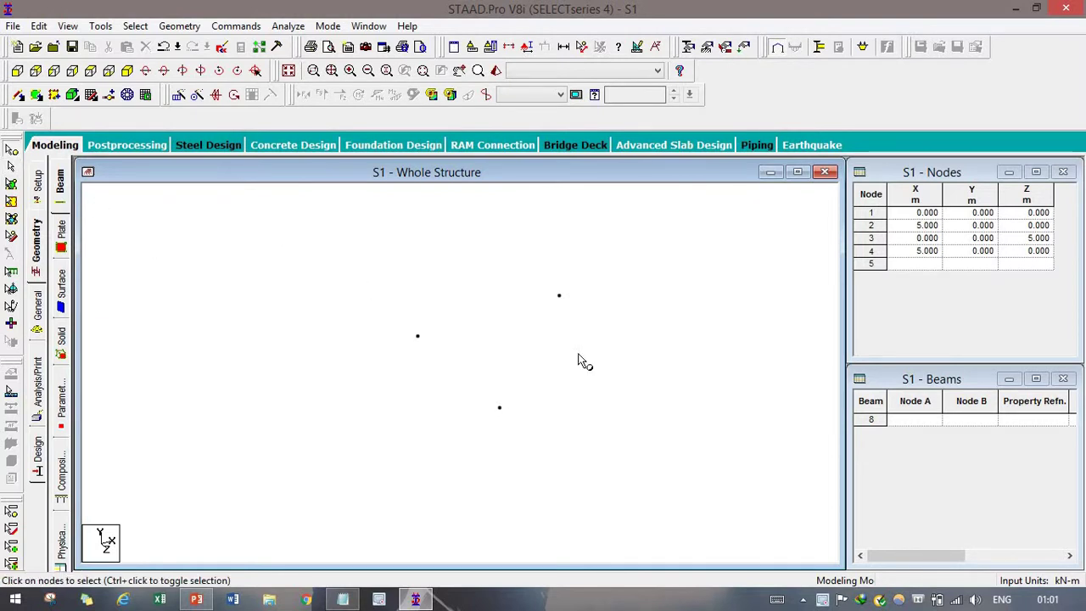
click(558, 293)
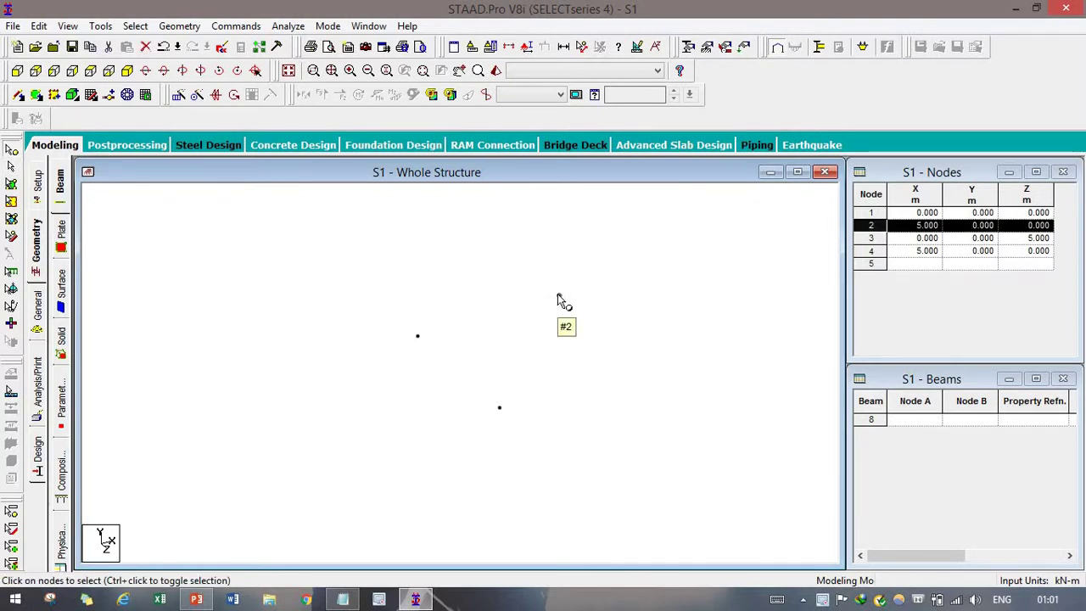
click(417, 336)
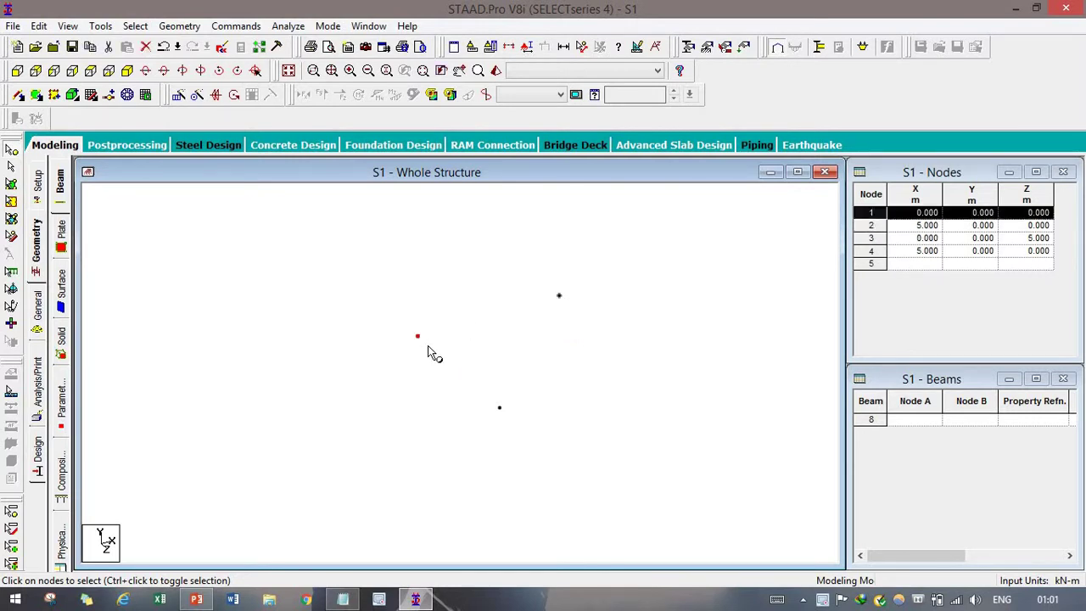
drag(538, 274, 630, 364)
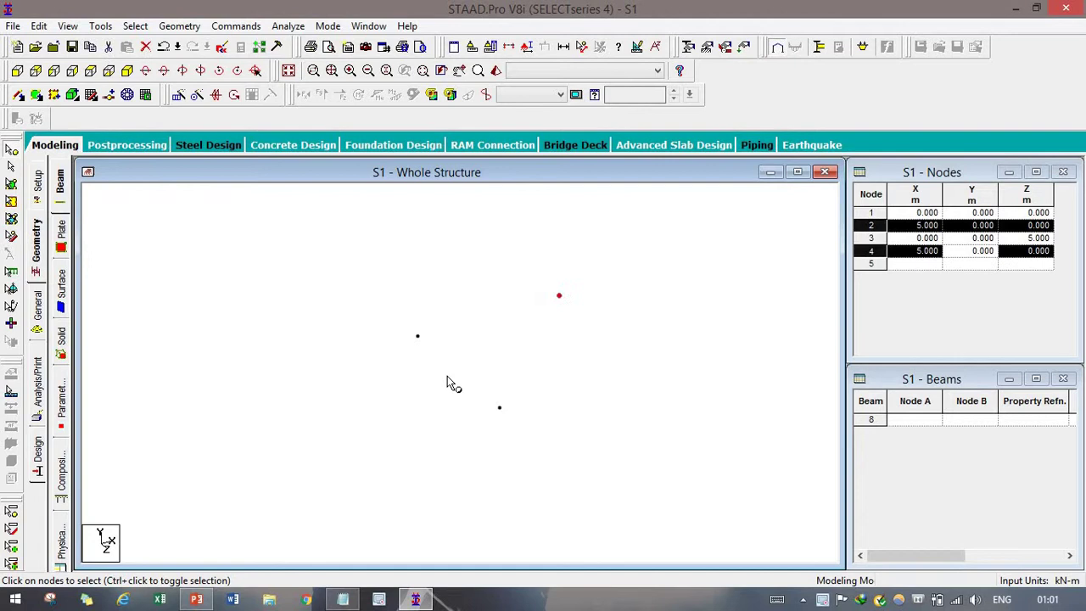
drag(447, 376, 535, 449)
drag(544, 268, 584, 333)
drag(383, 303, 427, 347)
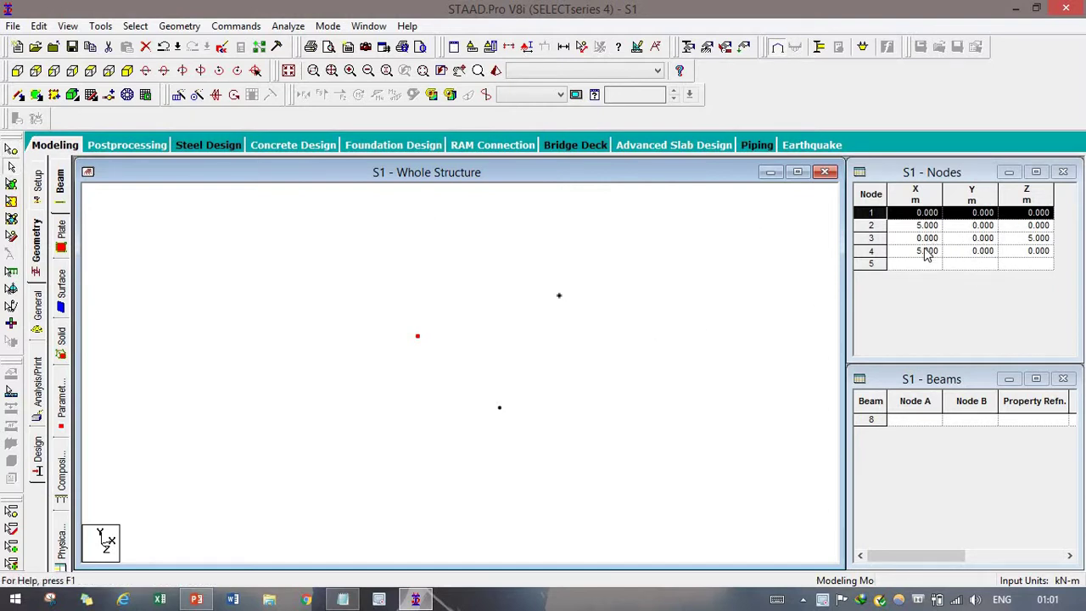
click(1028, 253)
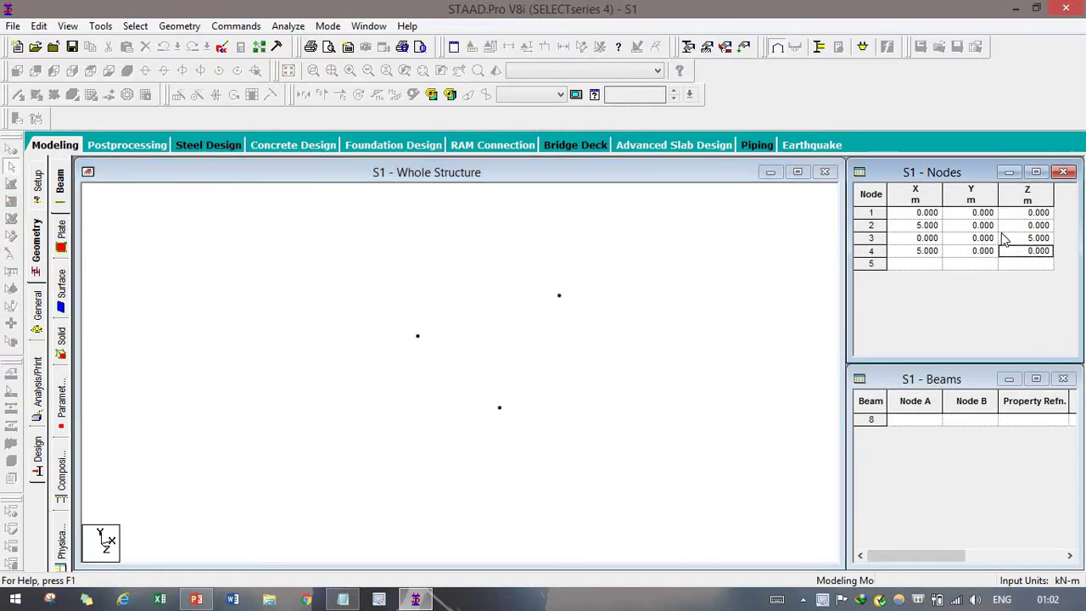
Set node 4's Z coordinate to 5 in the Nodes table.
text(5)
key(Return)
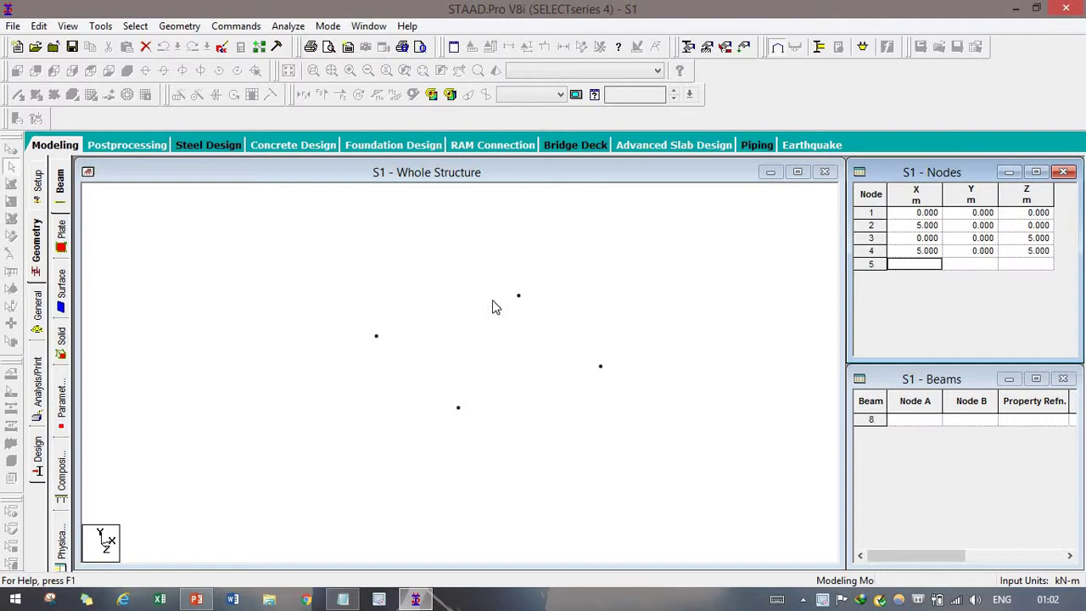
click(543, 356)
middle_drag(543, 356, 506, 319)
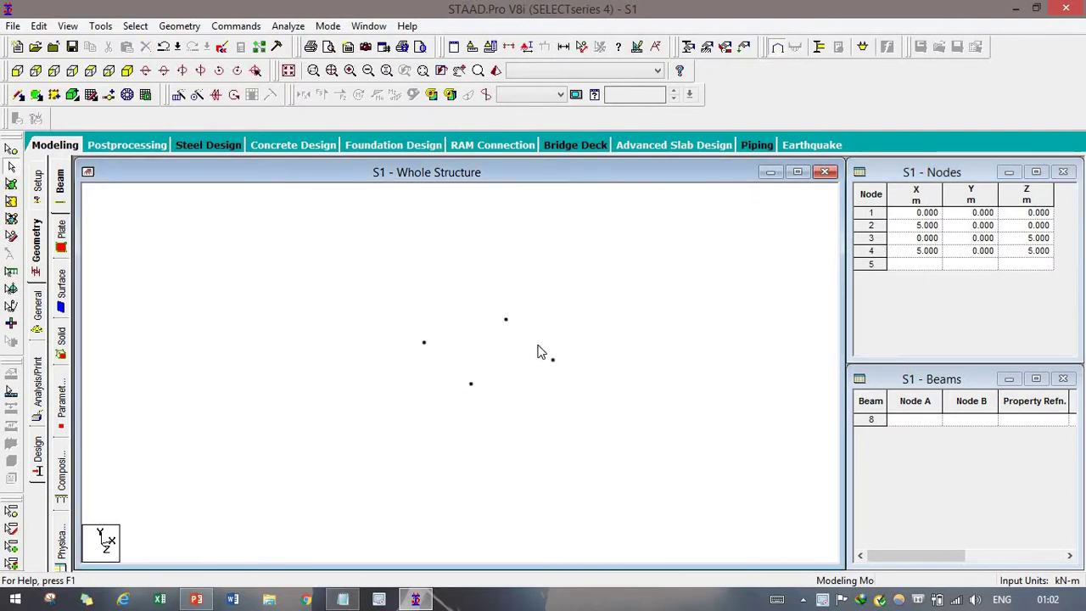
Enter node 5 at X 0, Y 5, Z 0 and node 6 with X 5 and Z 5.
click(928, 264)
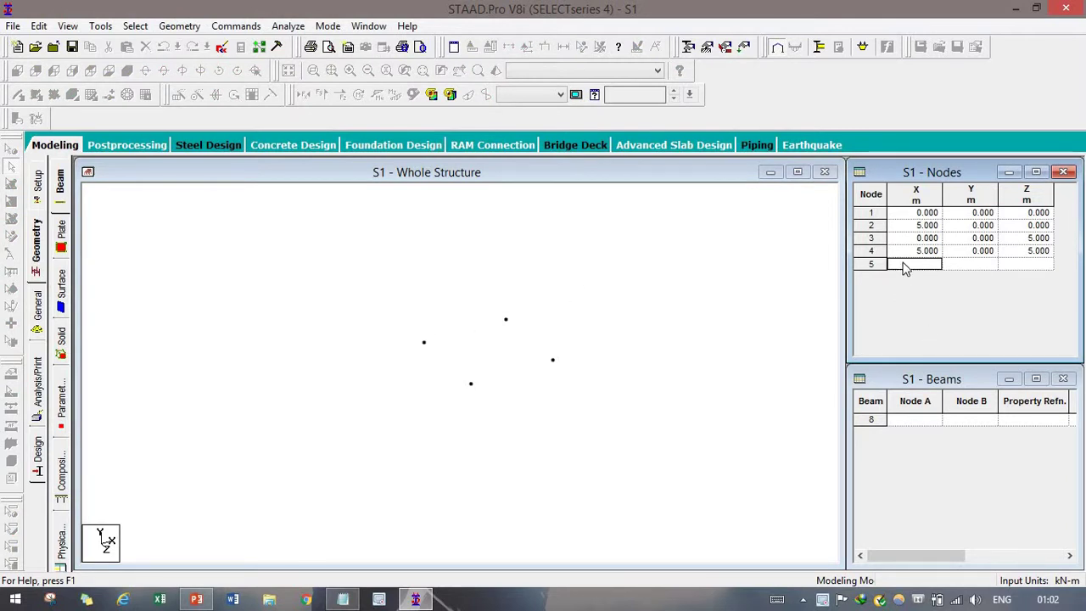
text(0)
key(Tab)
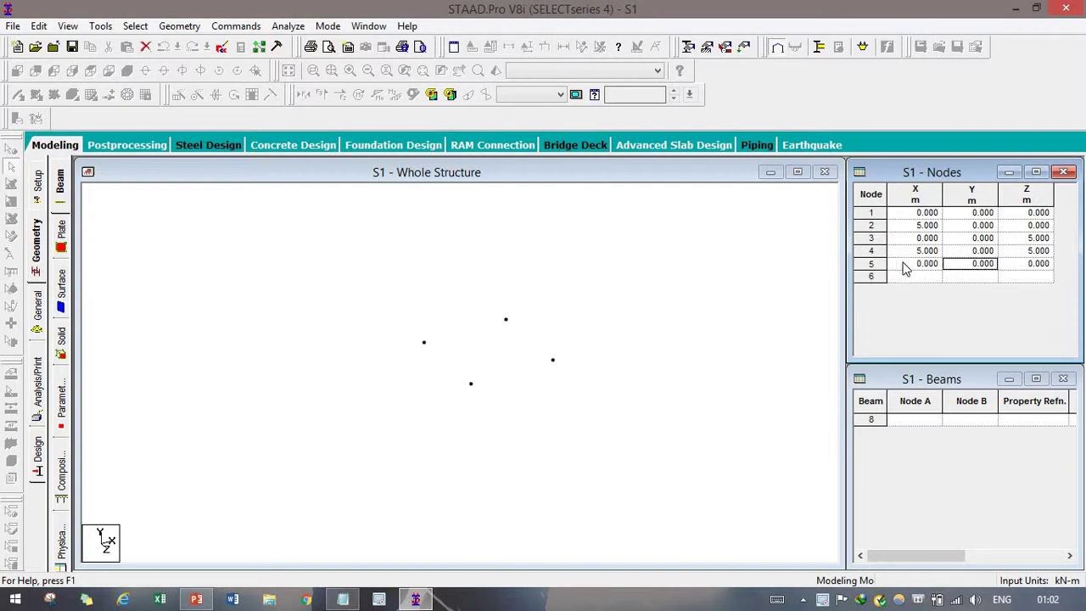
text(5)
key(Tab)
text(0)
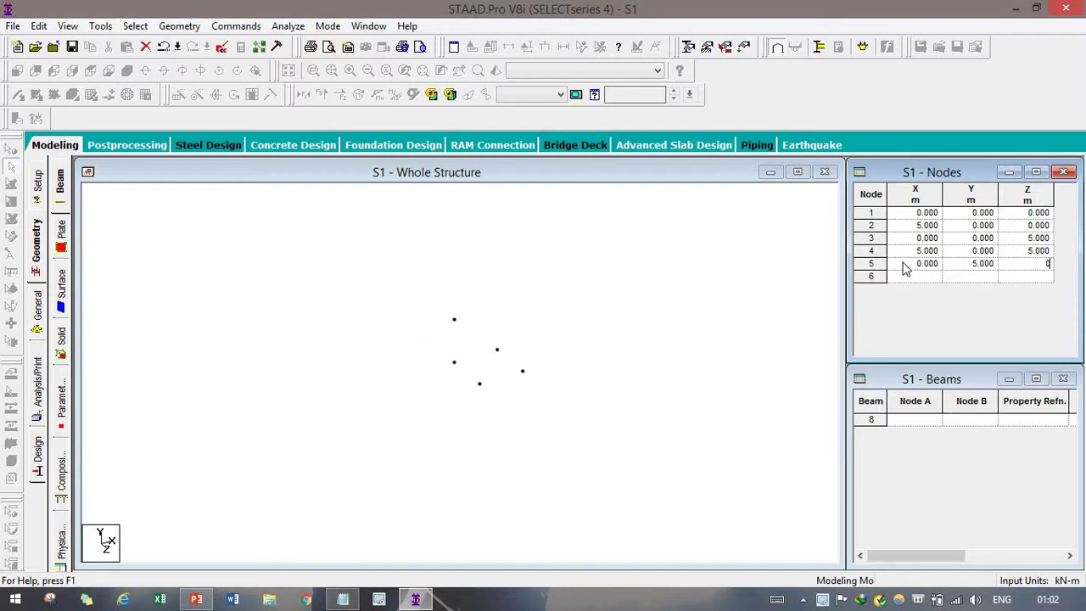
key(Tab)
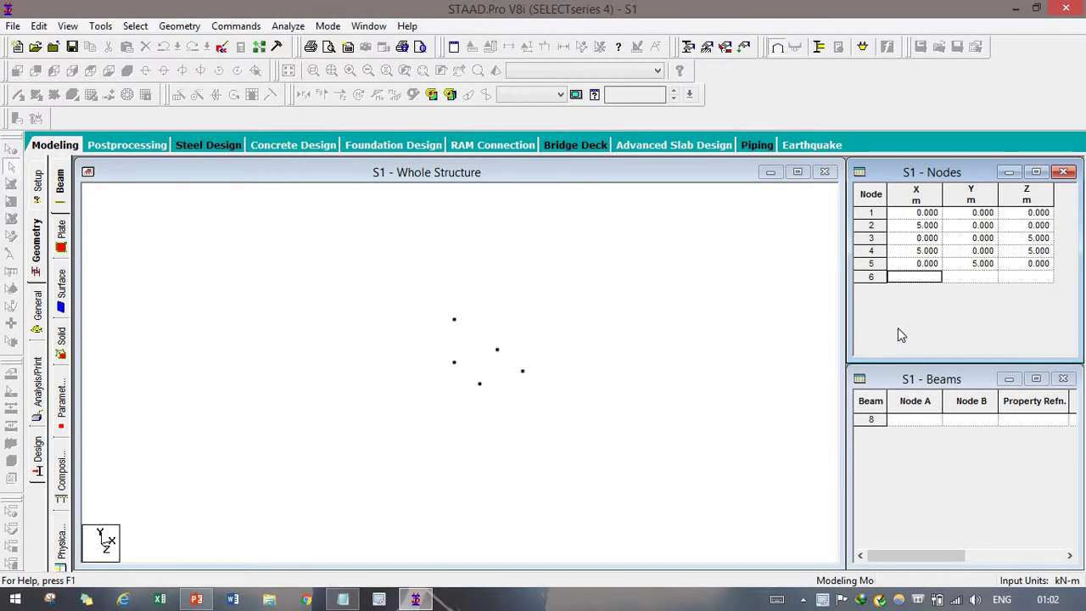
text(5)
key(Tab)
key(Tab)
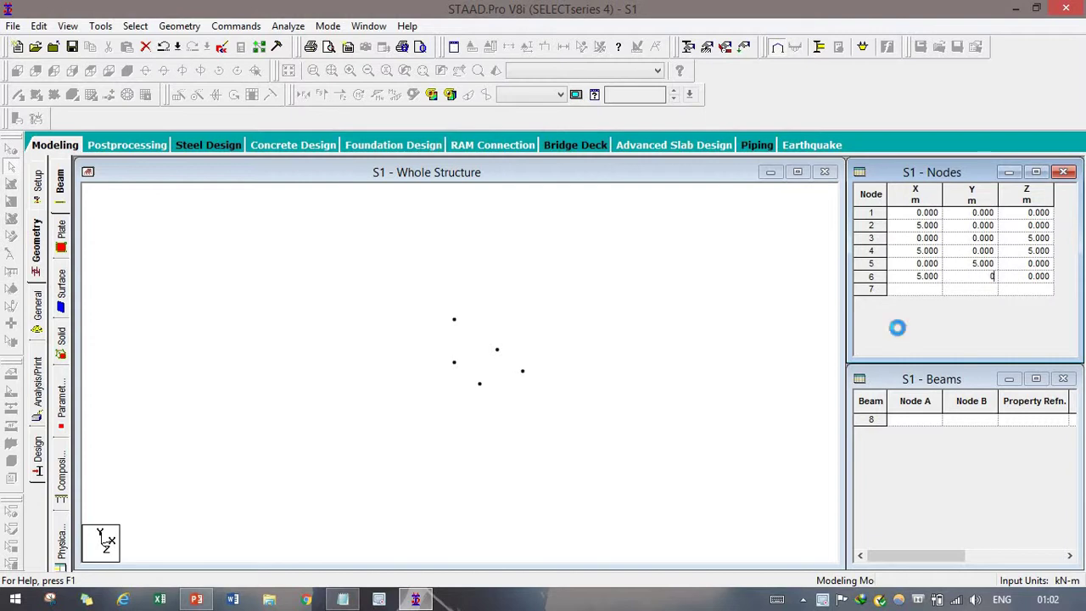
text(5)
key(Tab)
text(0)
key(Tab)
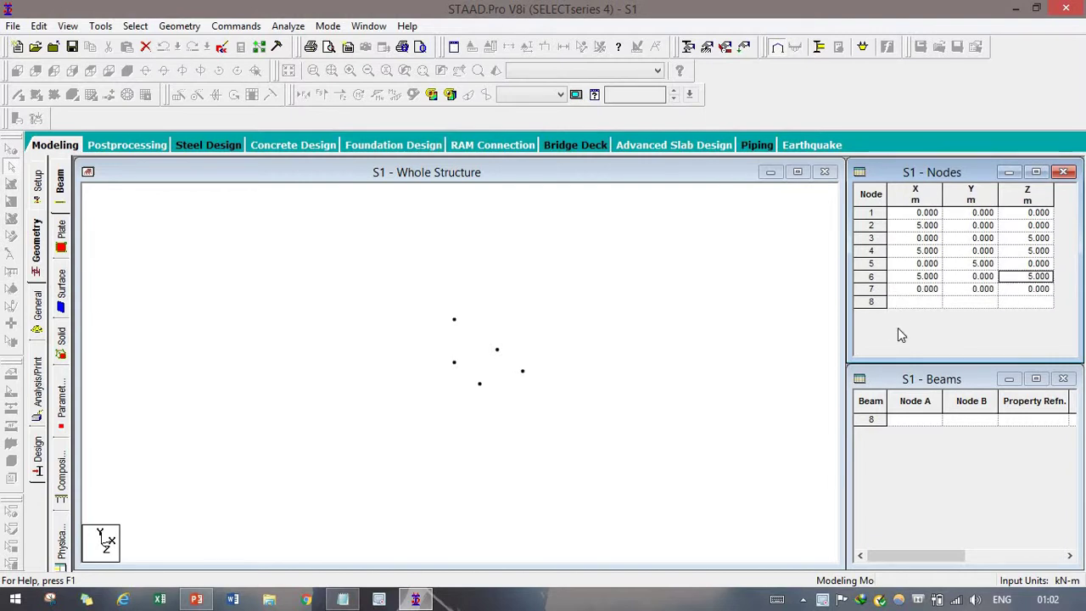
Give node 7 X 5 and Y 5, accepting and saving at the auto-save prompt.
click(919, 289)
text(5)
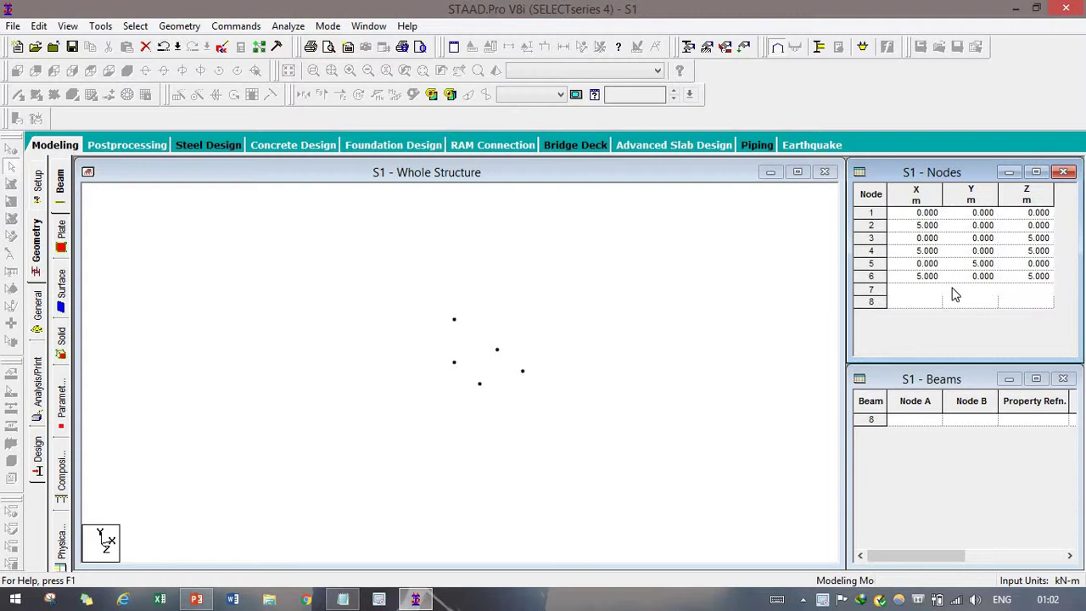
click(978, 290)
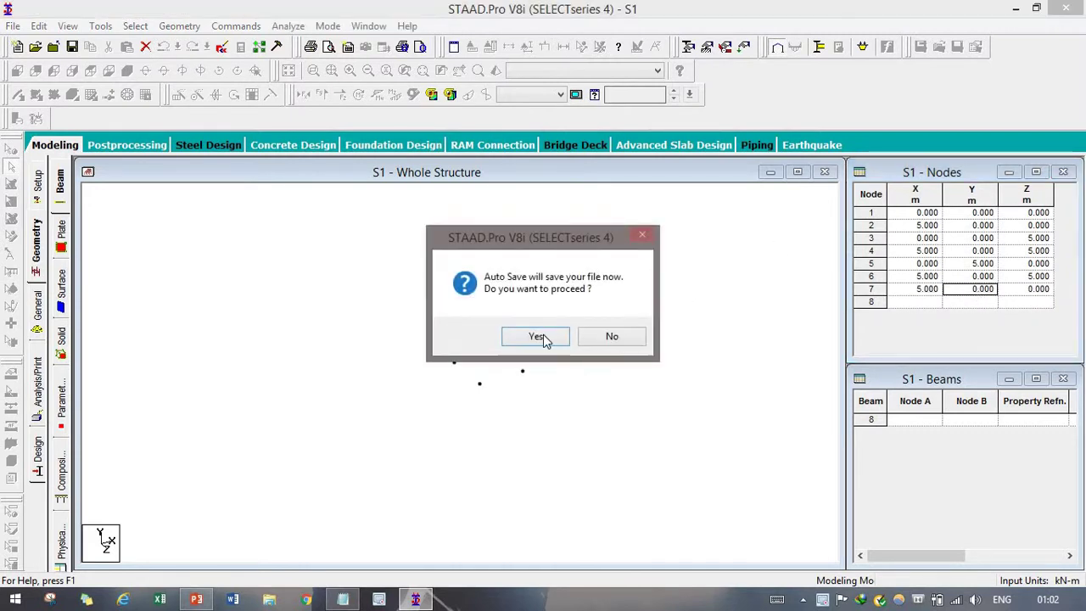
click(540, 337)
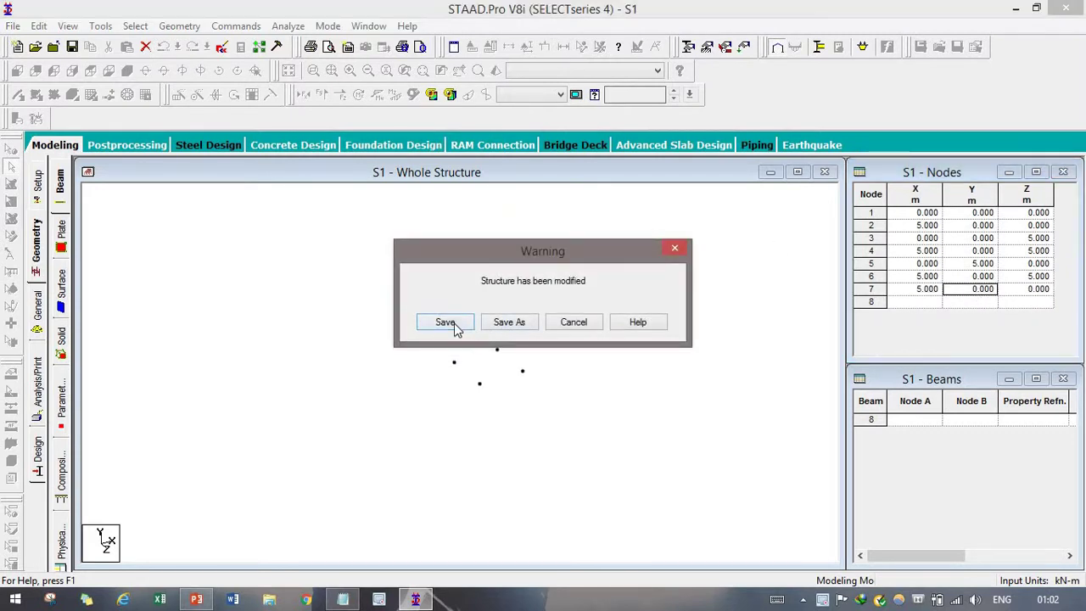
click(576, 327)
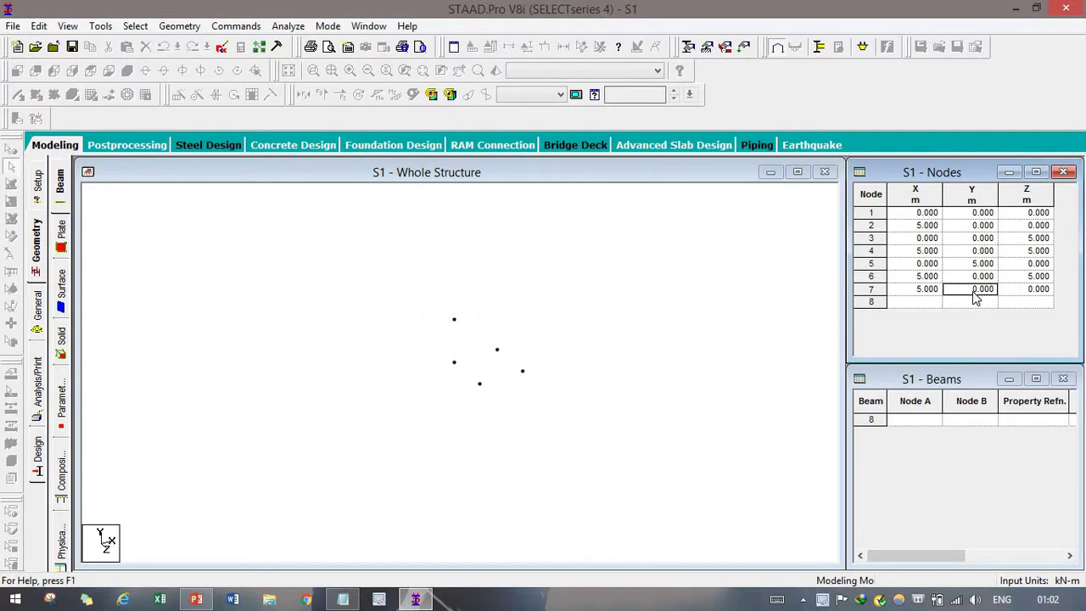
text(5)
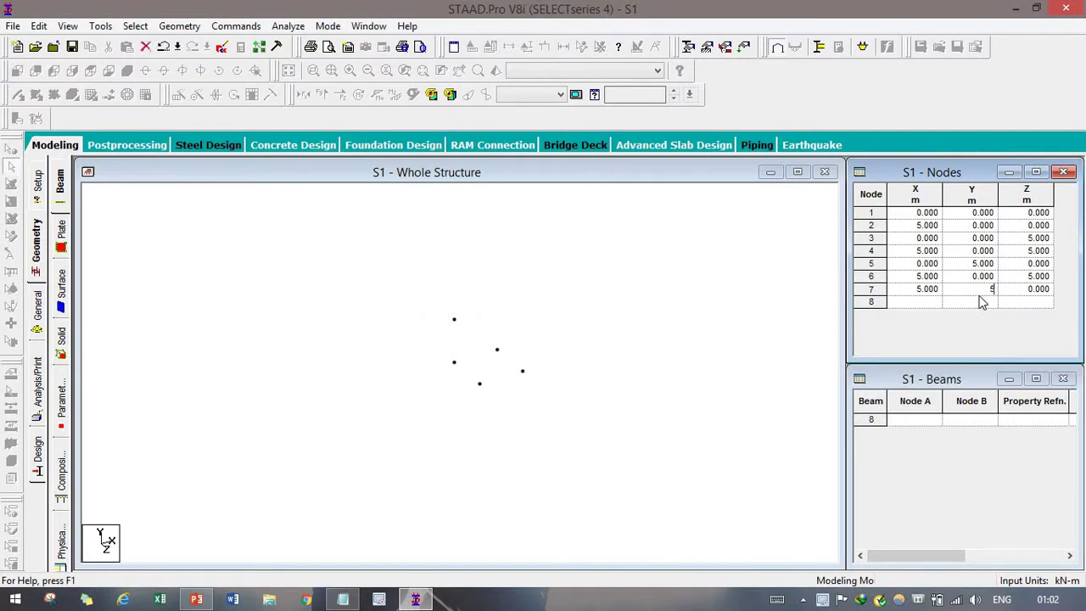
click(1031, 293)
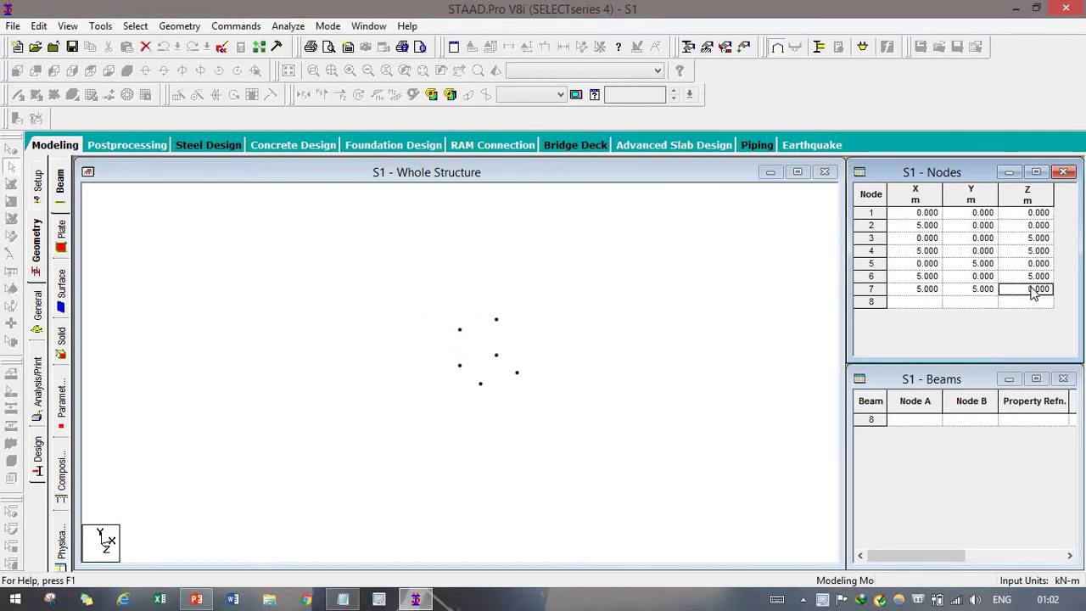
Enter node 8 at X 0, Y 5, Z 5.
click(913, 303)
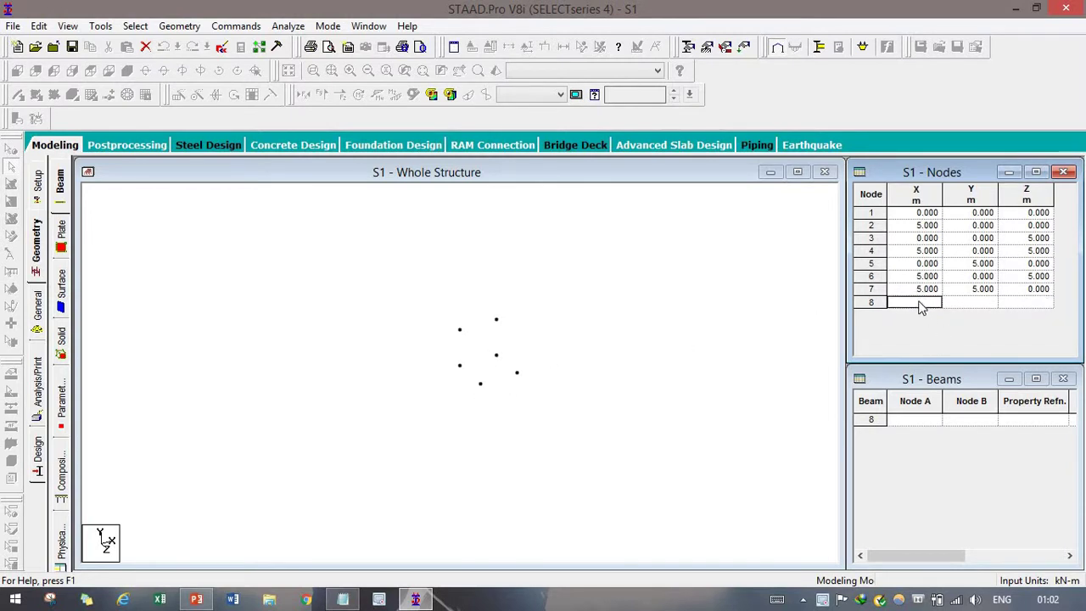
text(0)
key(Tab)
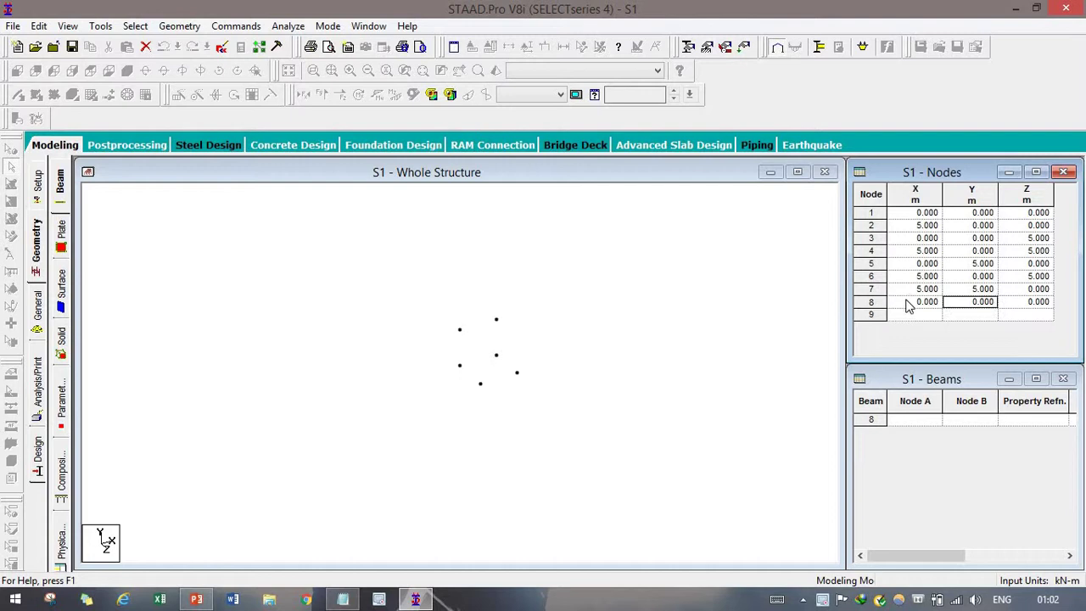
click(920, 305)
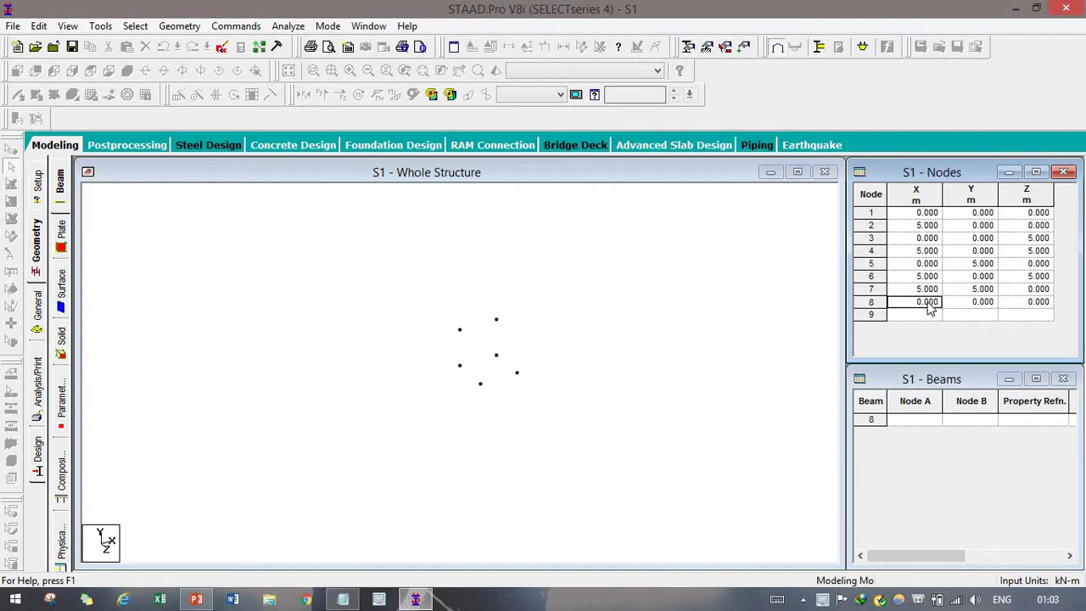
click(981, 305)
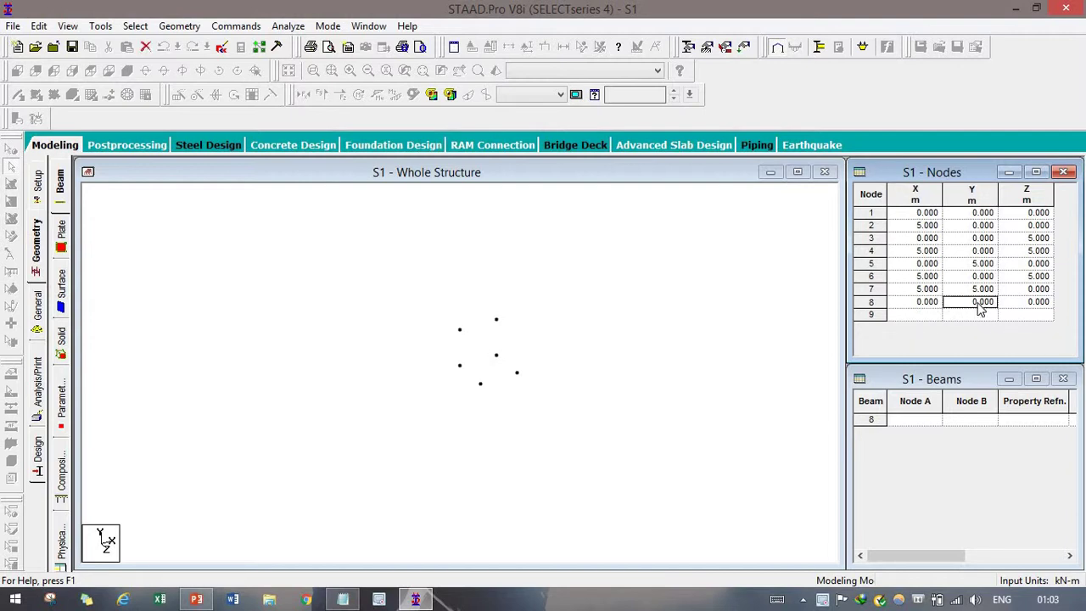
text(5)
click(1035, 305)
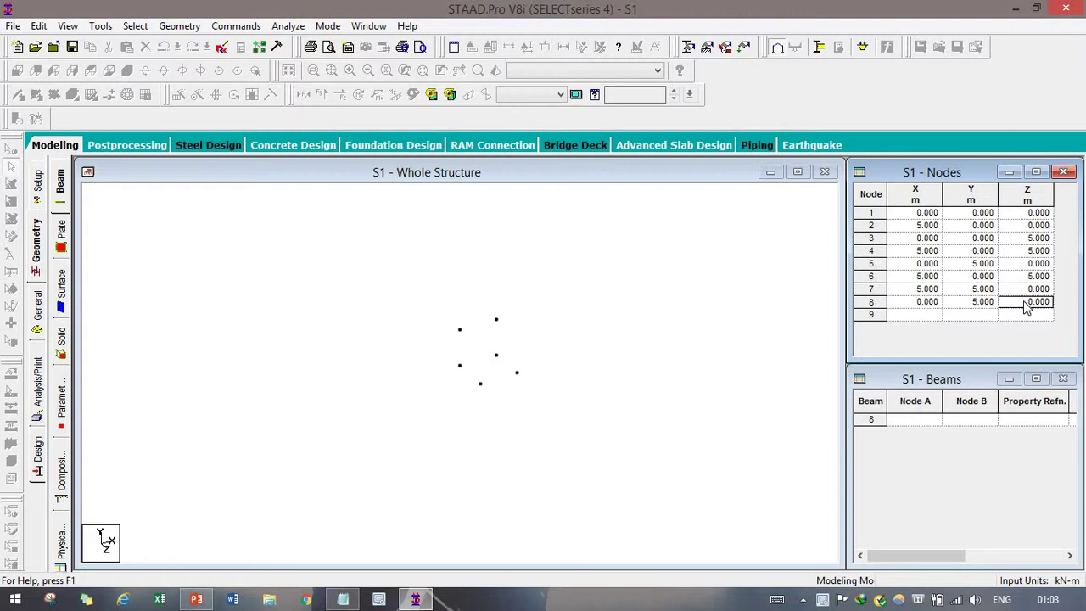
text(5)
key(Return)
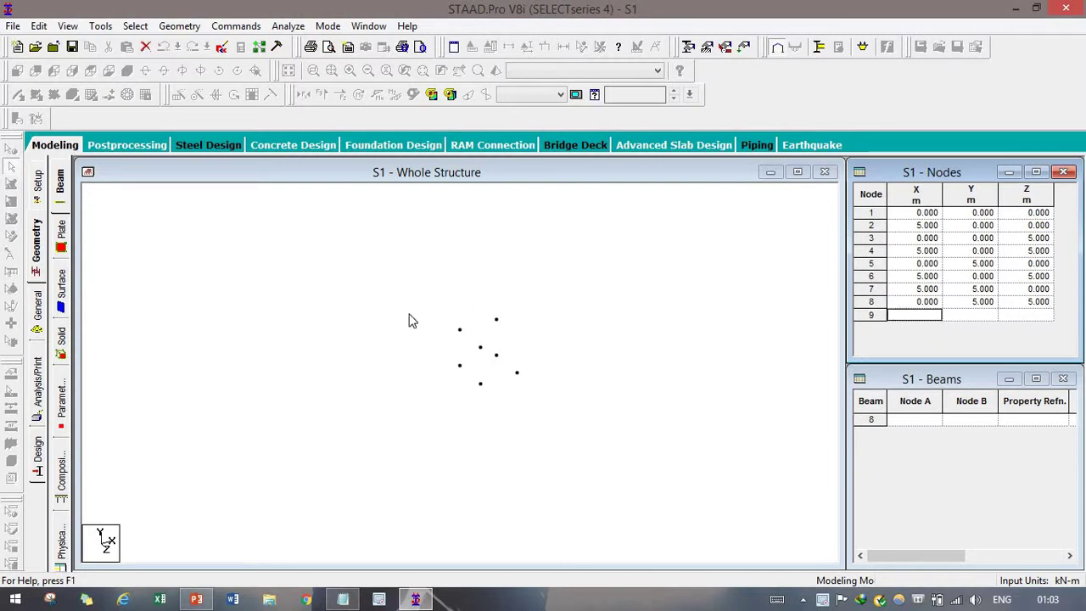
Zoom into the structure view and window-select all eight nodes with the Nodes Cursor.
click(606, 378)
scroll(451, 368, up, 3)
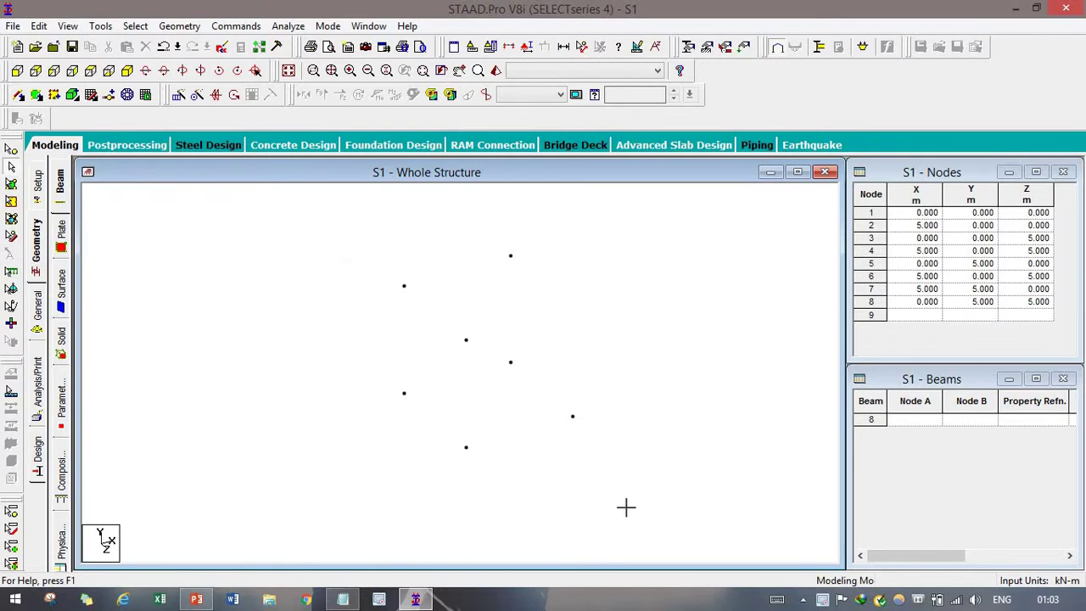
click(10, 151)
drag(299, 224, 680, 487)
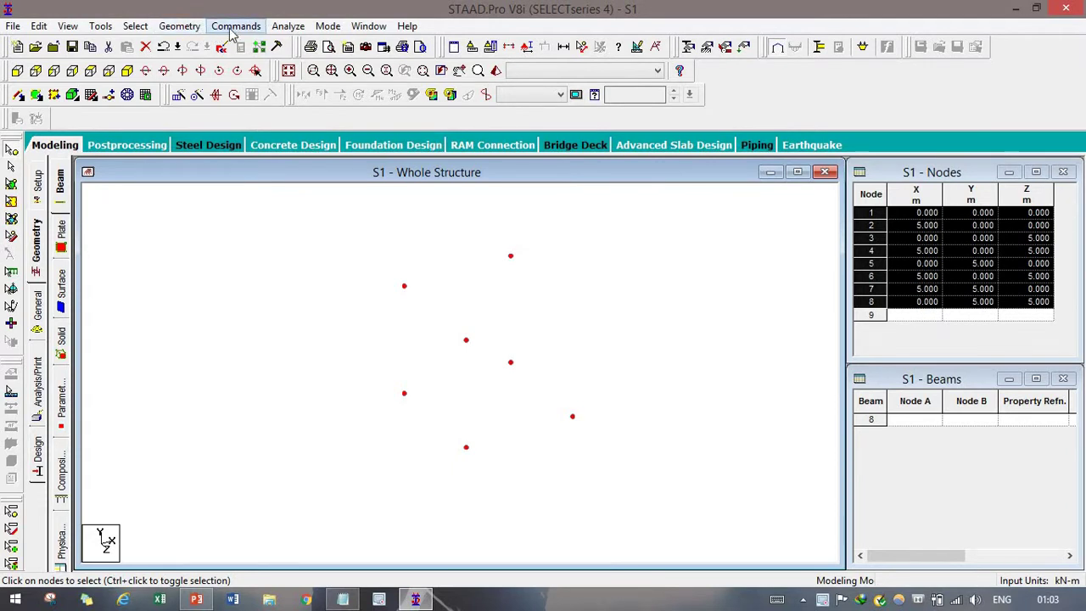
click(137, 27)
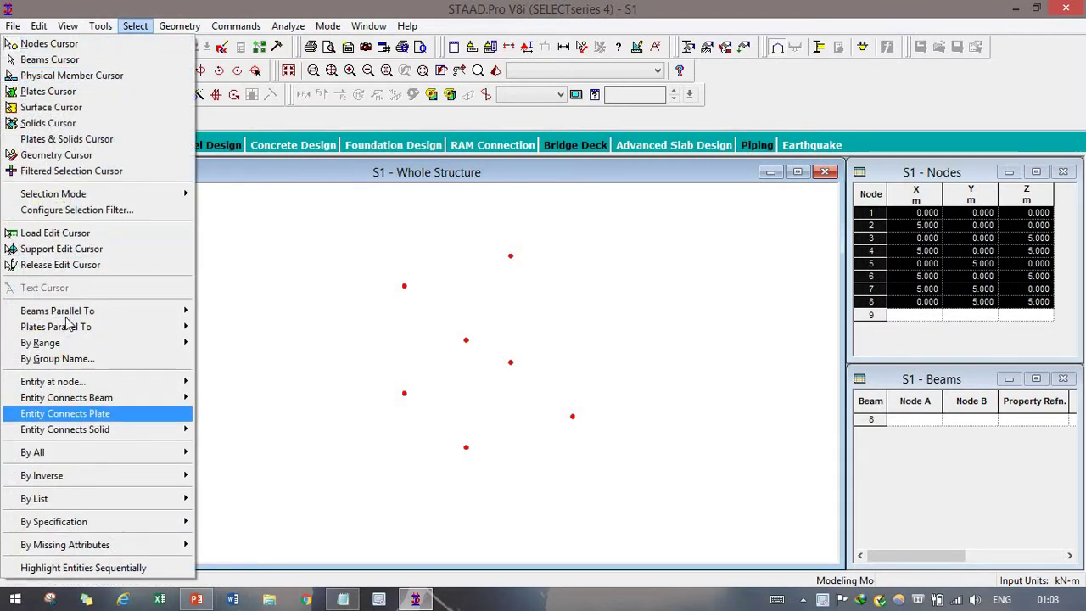
click(217, 313)
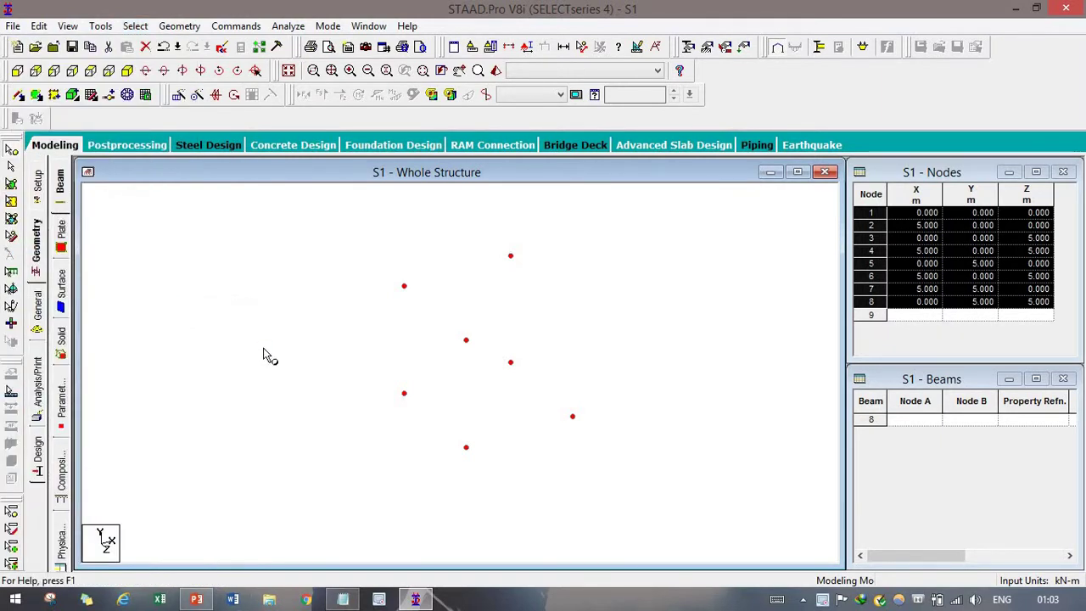
click(395, 336)
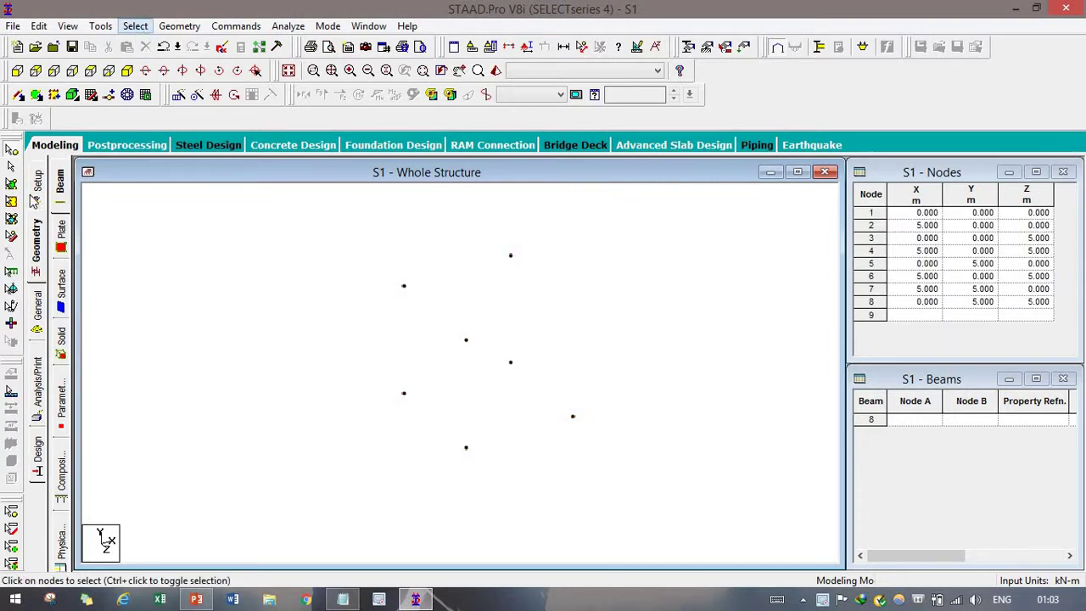
click(136, 26)
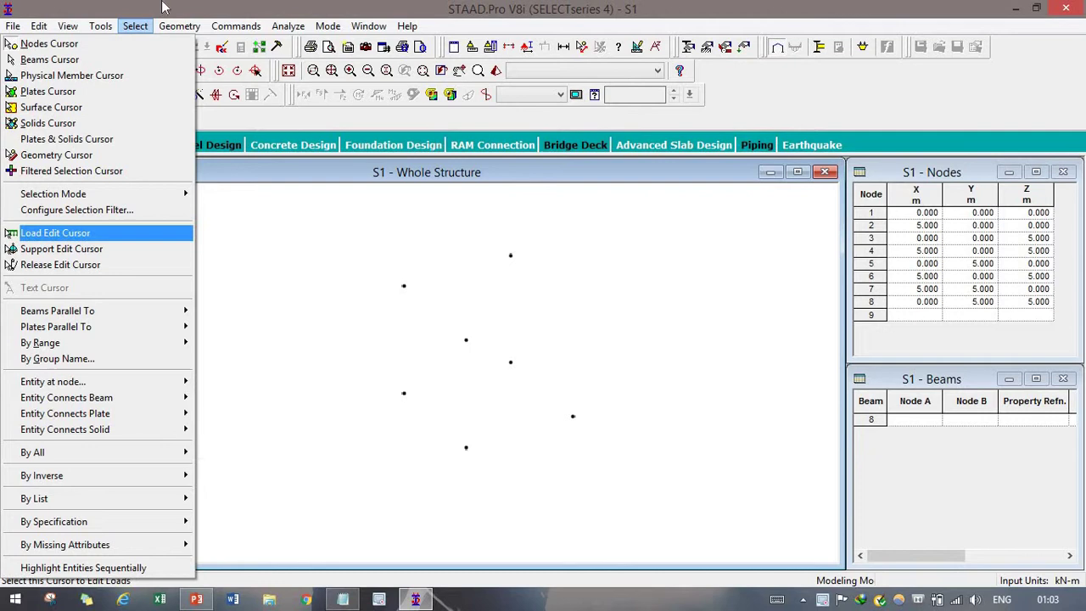
mouse_move(186, 29)
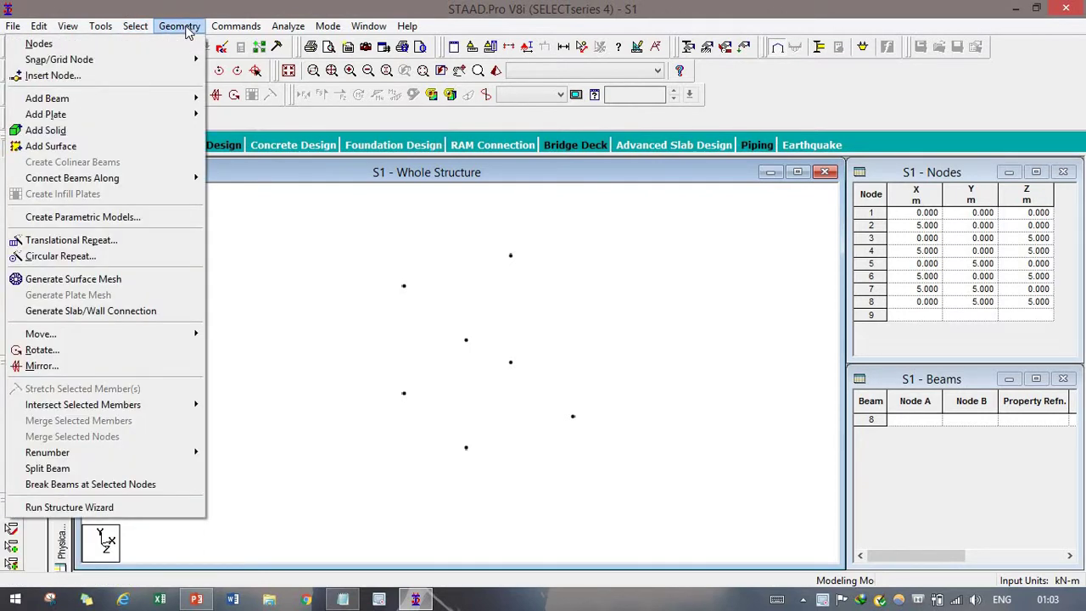
mouse_move(246, 28)
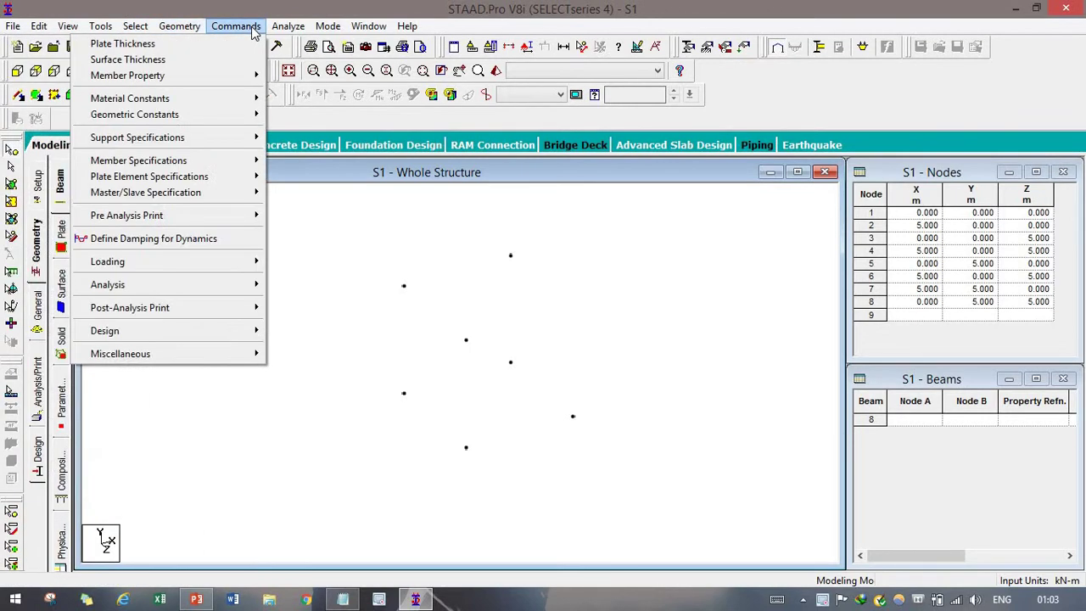
mouse_move(100, 31)
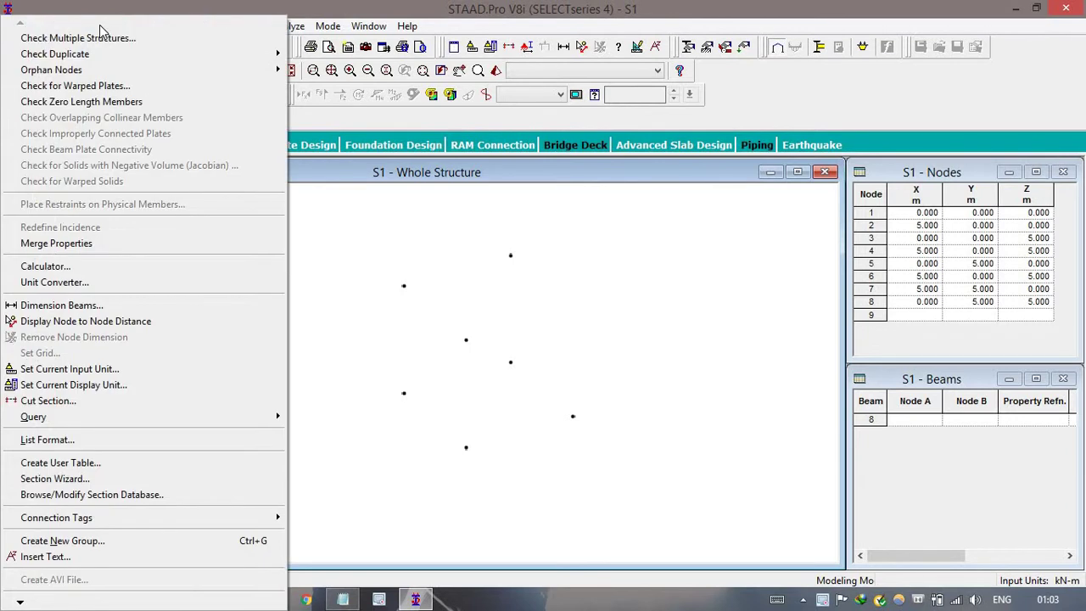
click(100, 26)
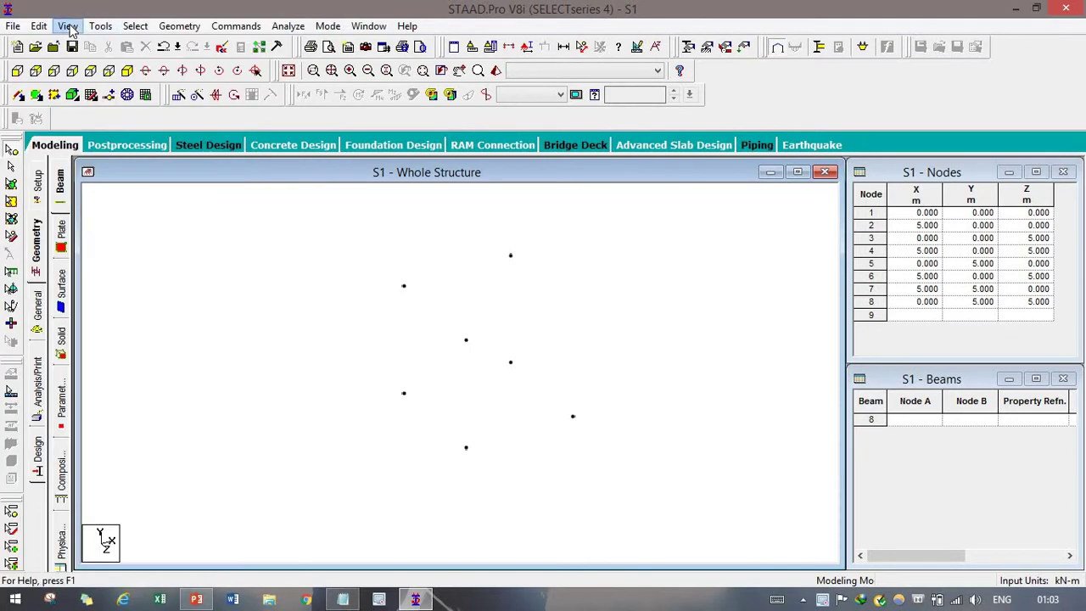
click(68, 26)
click(101, 26)
click(135, 26)
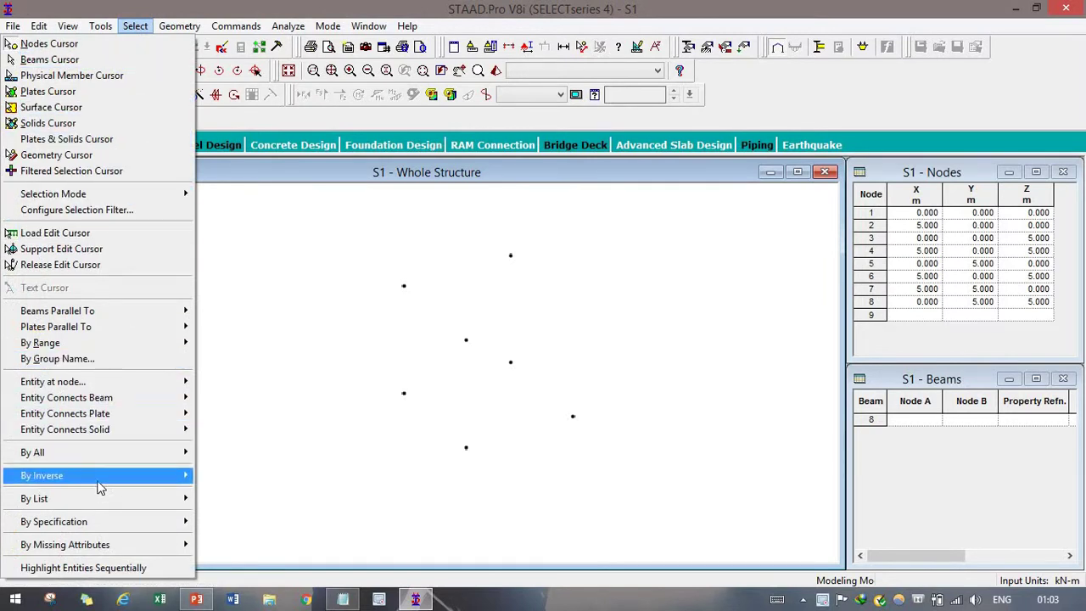
mouse_move(113, 314)
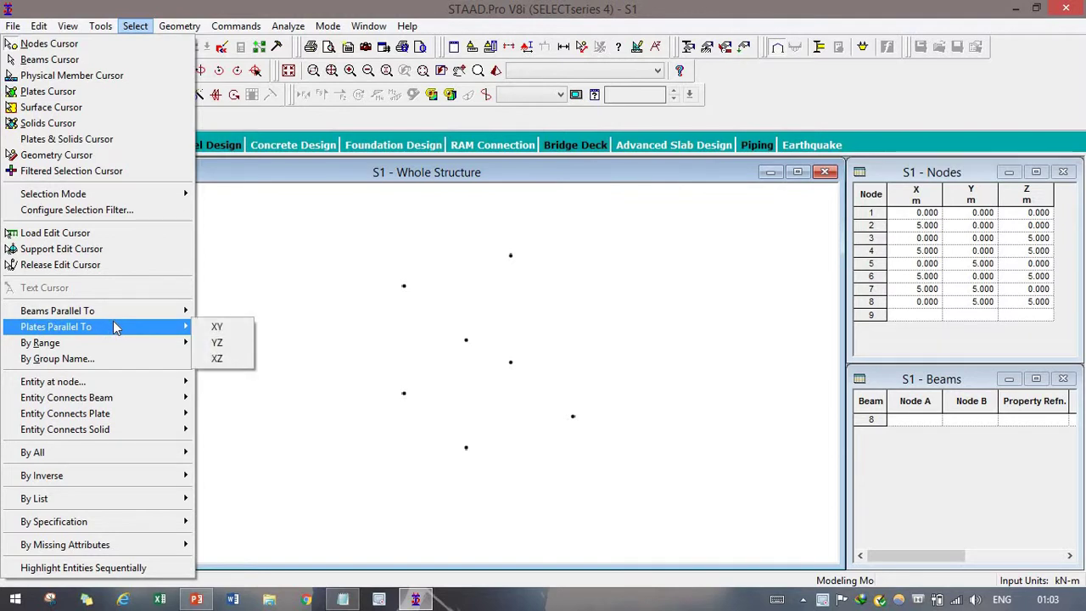
mouse_move(108, 401)
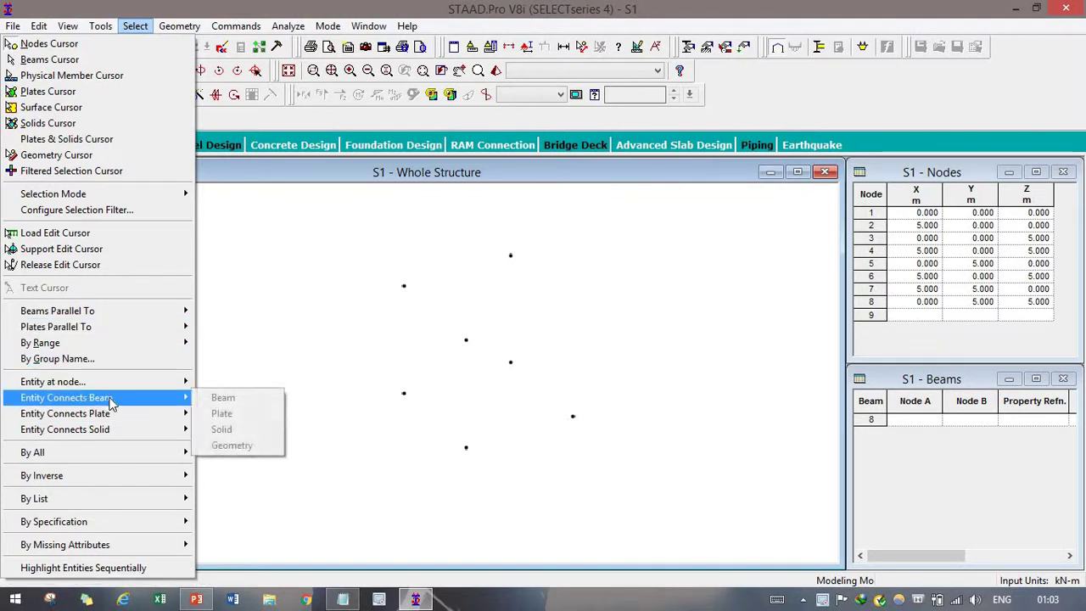
click(226, 121)
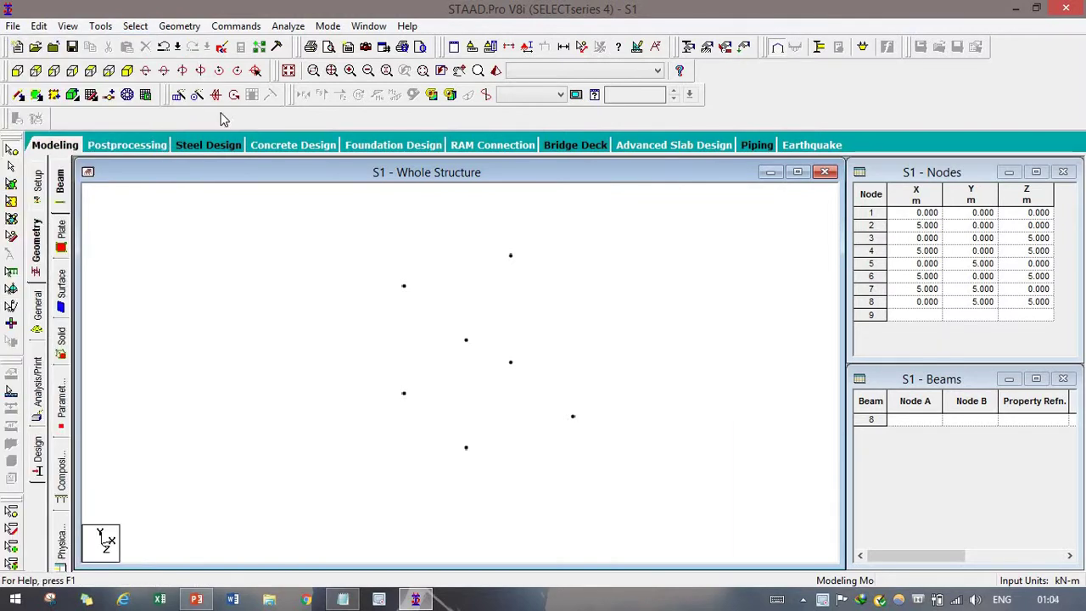
click(180, 26)
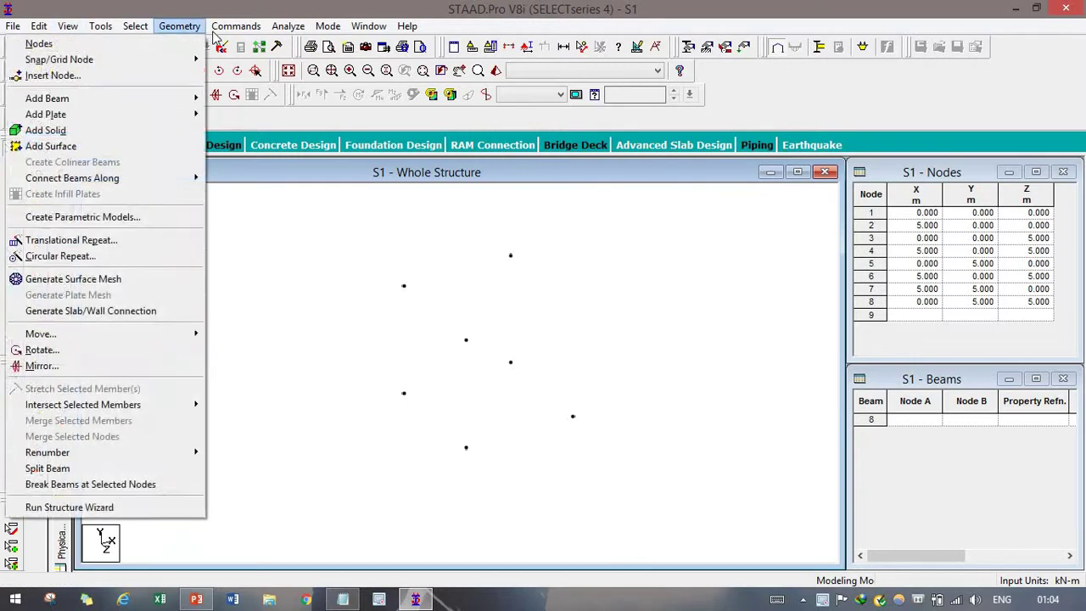
click(179, 25)
click(177, 24)
mouse_move(135, 26)
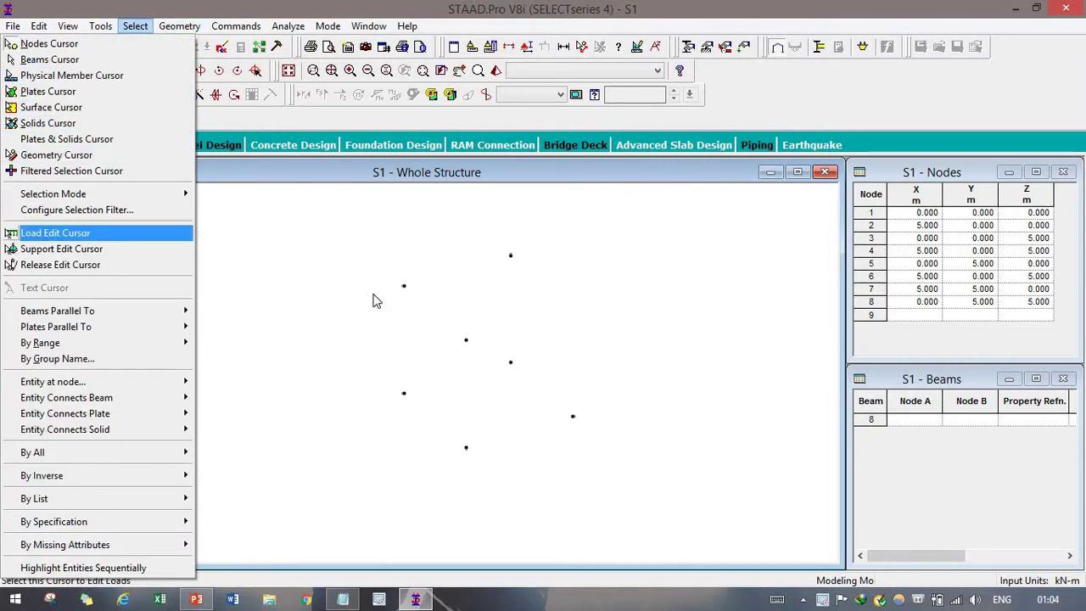
click(342, 269)
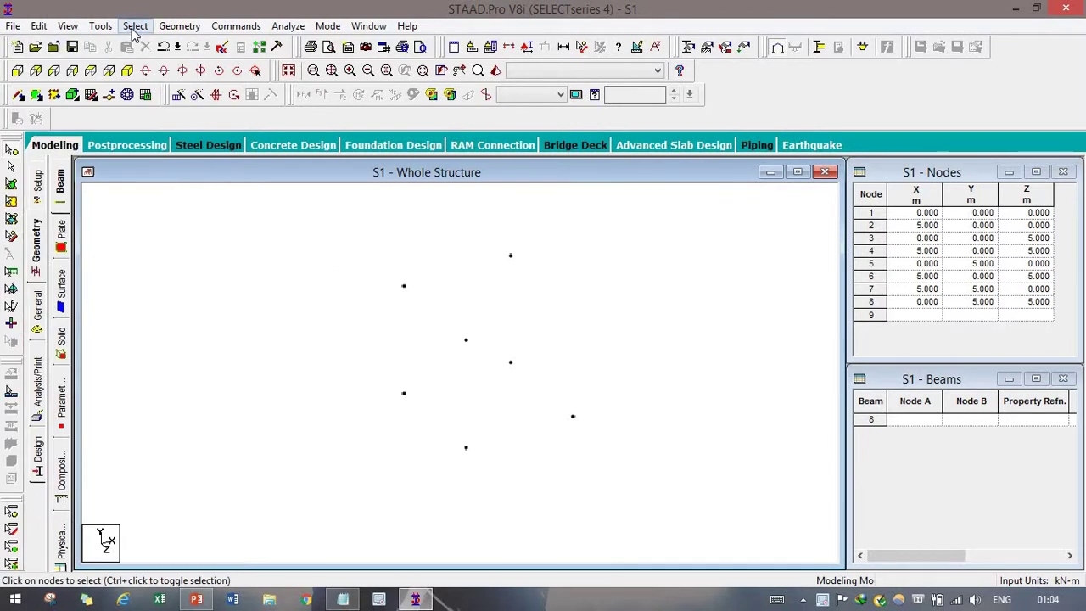
click(135, 25)
mouse_move(100, 26)
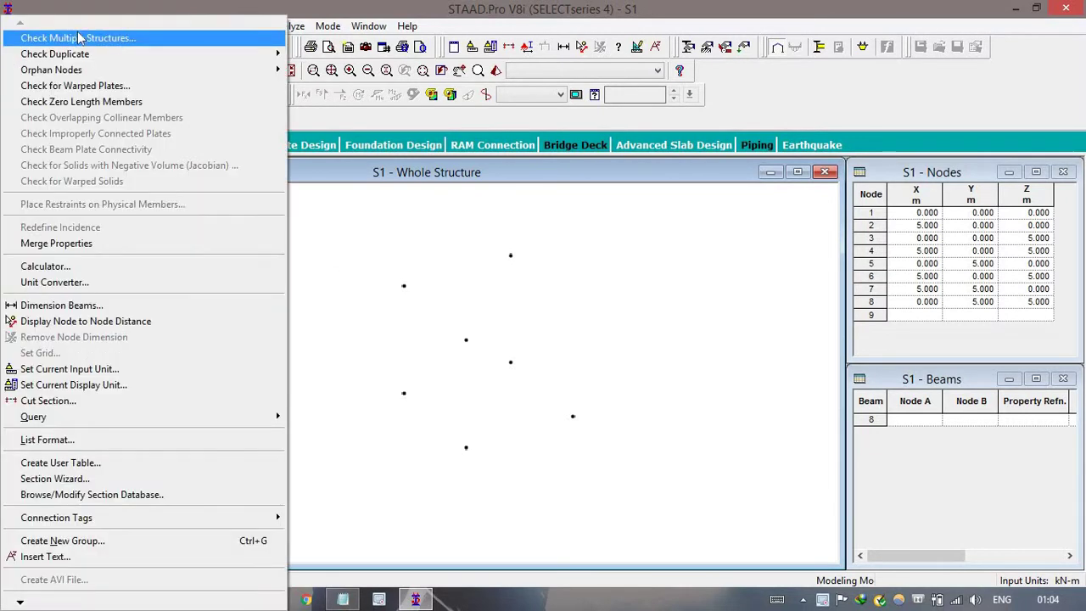
click(127, 6)
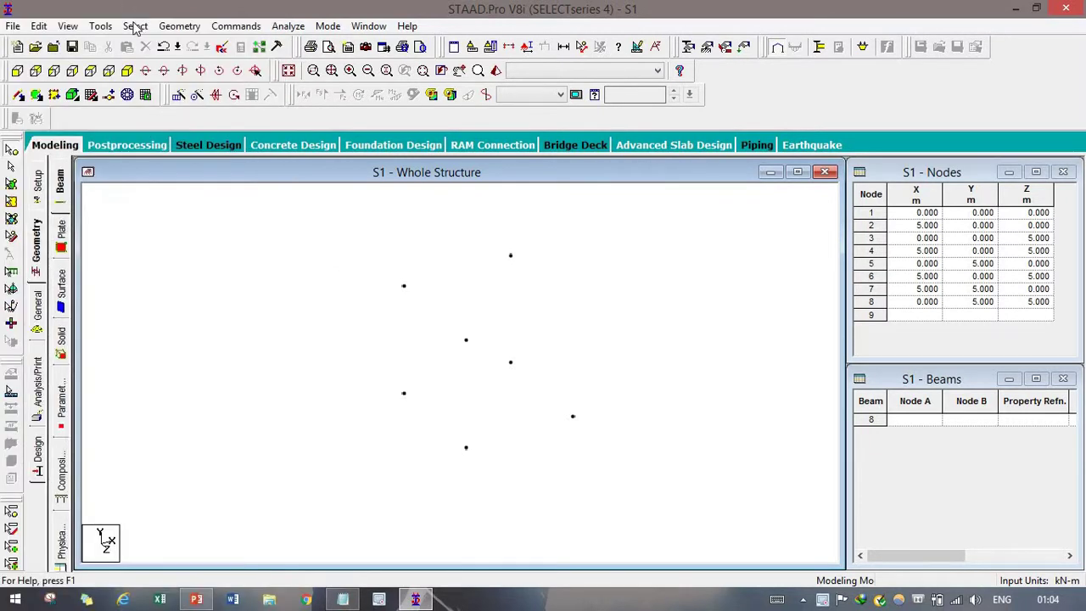
click(194, 30)
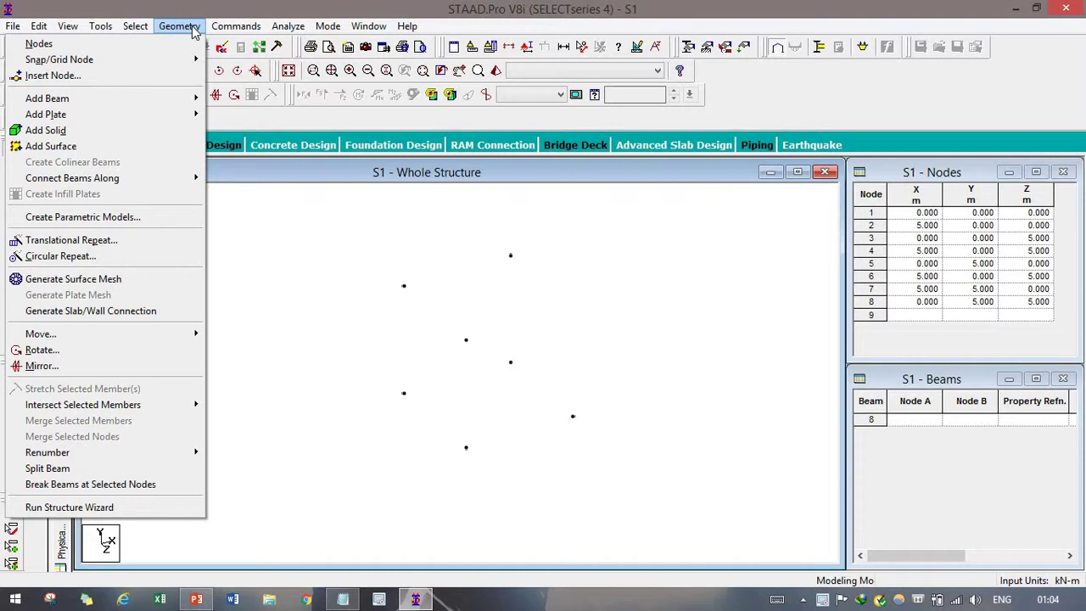
click(220, 242)
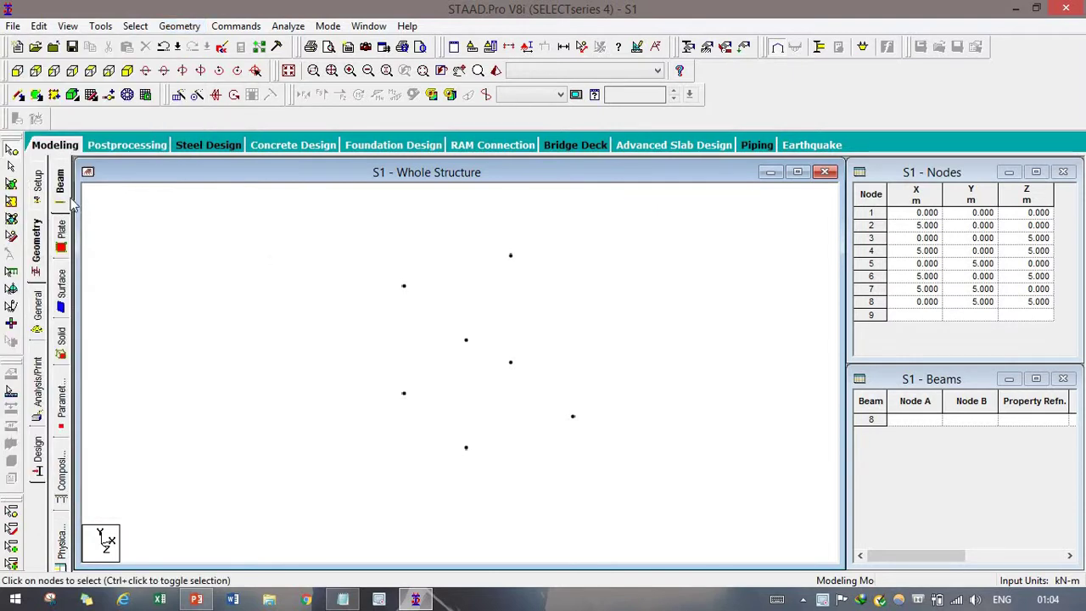
click(11, 150)
Select all eight nodes and connect them with beams along the X axis.
drag(310, 221, 634, 480)
click(176, 25)
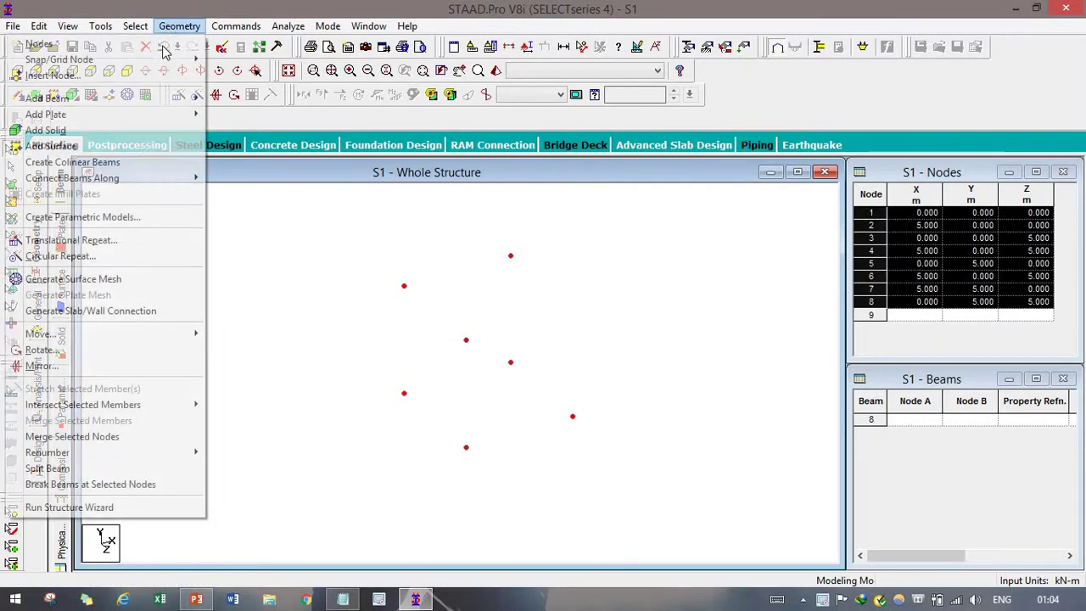
mouse_move(133, 178)
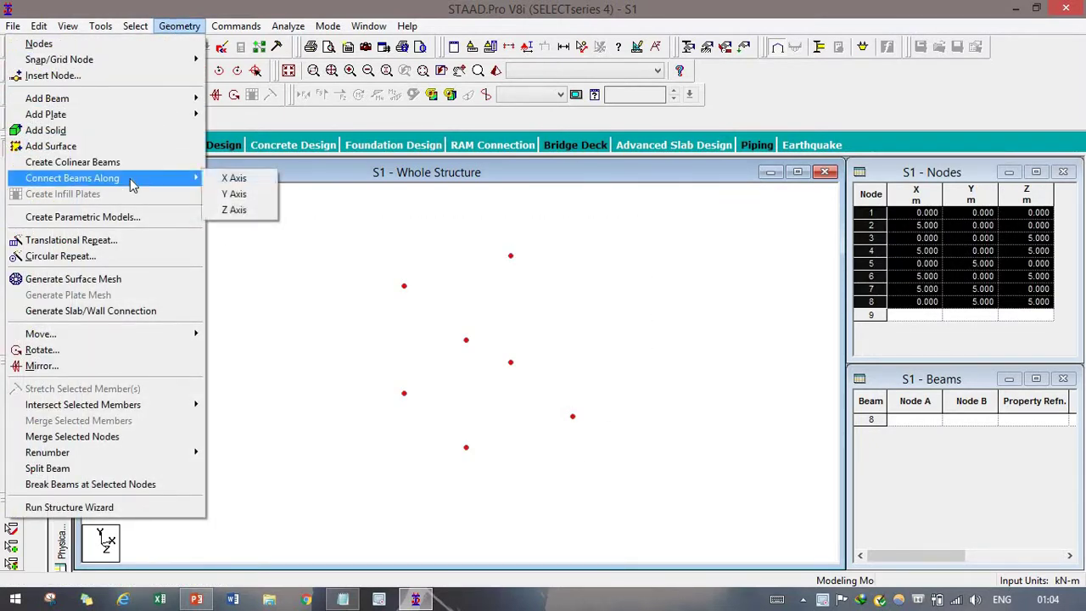
click(235, 180)
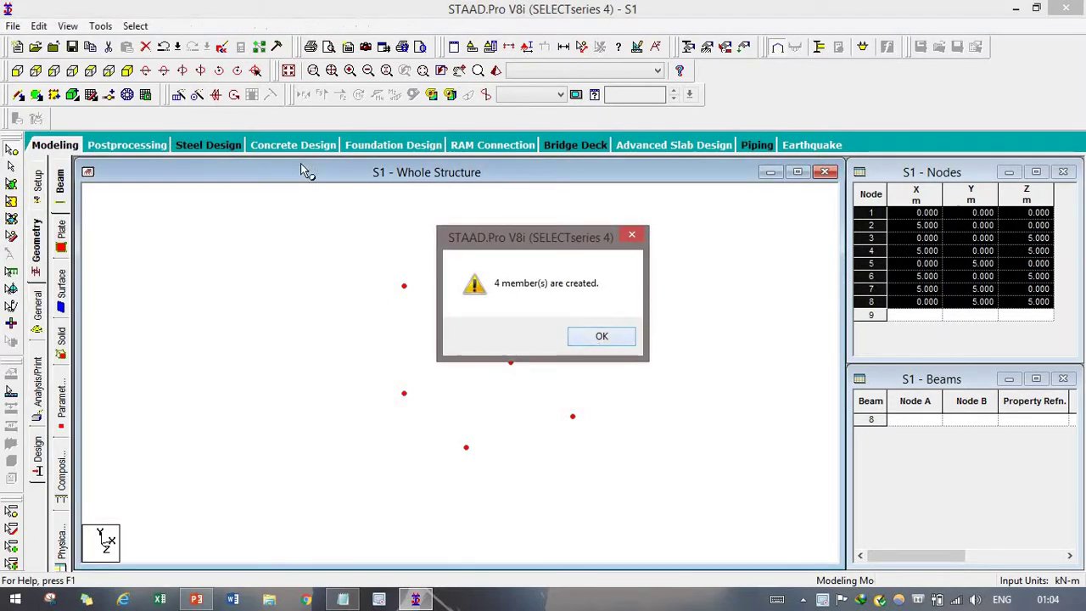
key(Return)
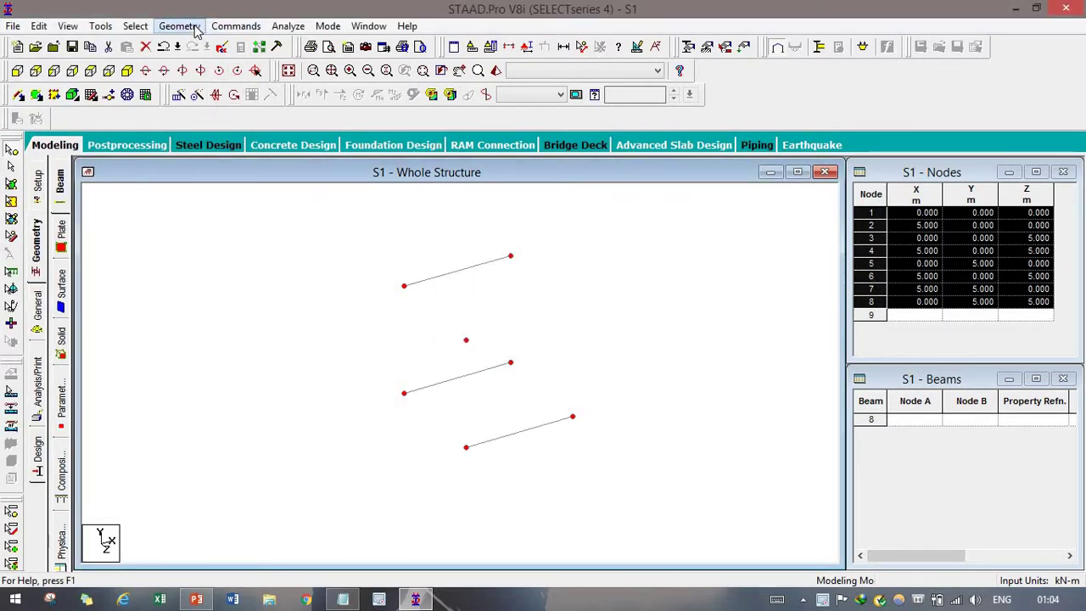
Connect the nodes along Y (3 members) and Z (4 members), then clear the selection.
click(179, 26)
mouse_move(133, 177)
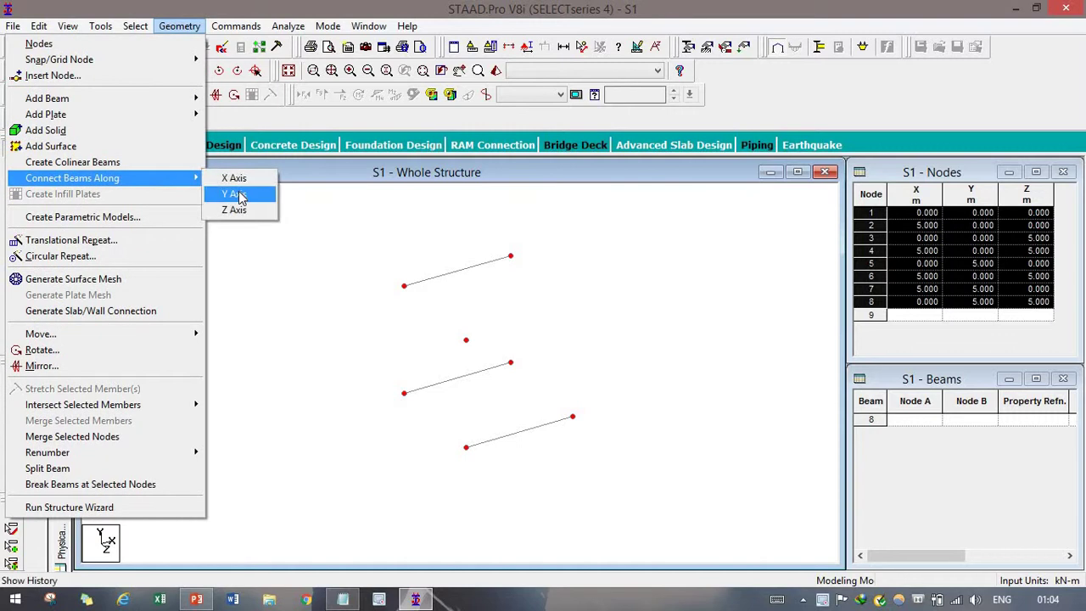
click(240, 195)
click(596, 334)
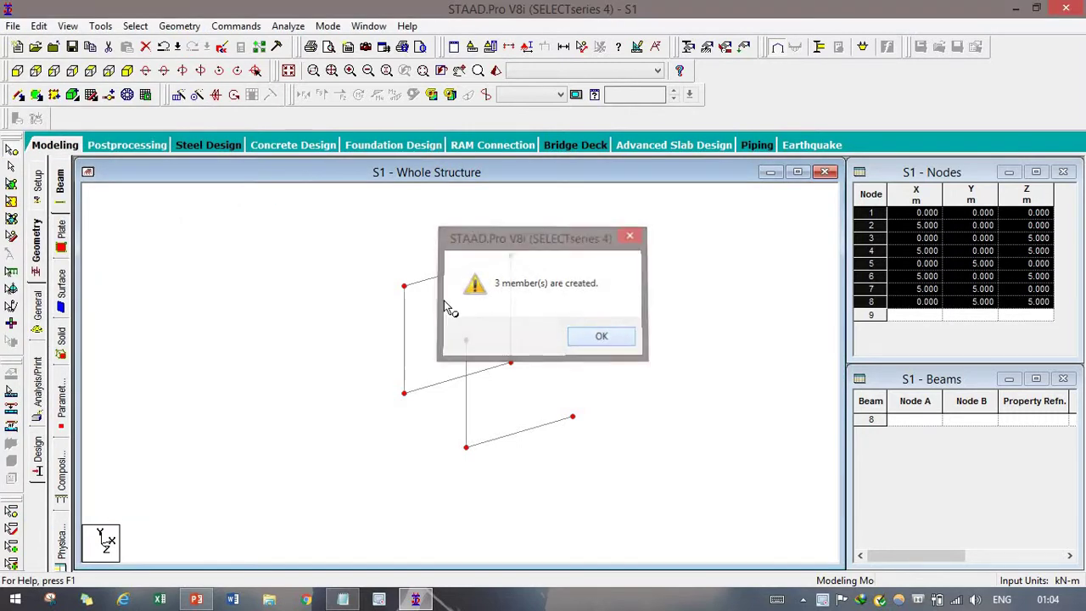
click(183, 26)
mouse_move(147, 179)
click(236, 211)
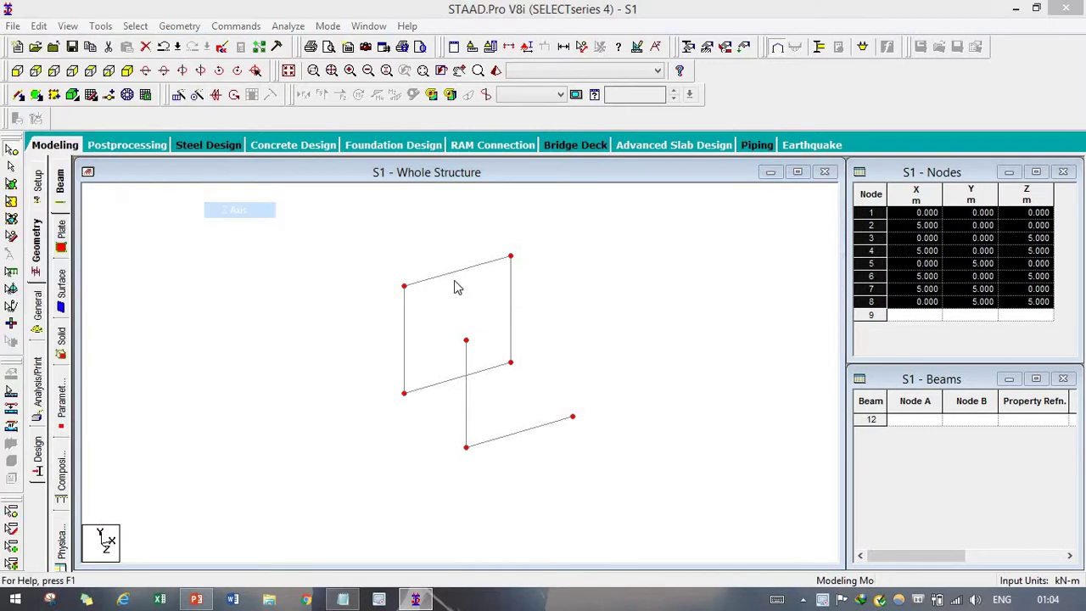
click(599, 338)
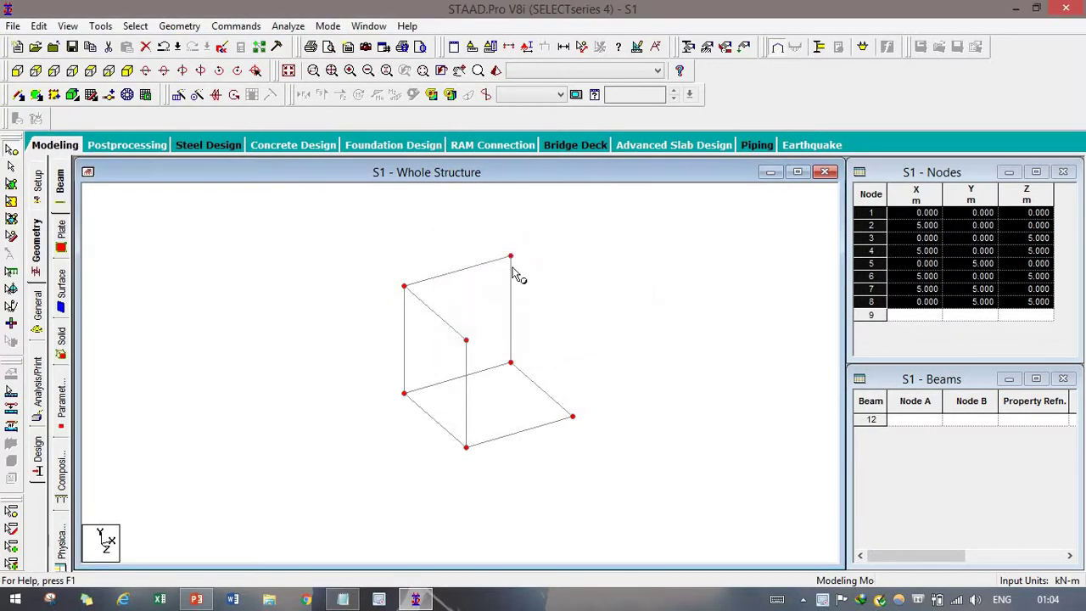
click(558, 321)
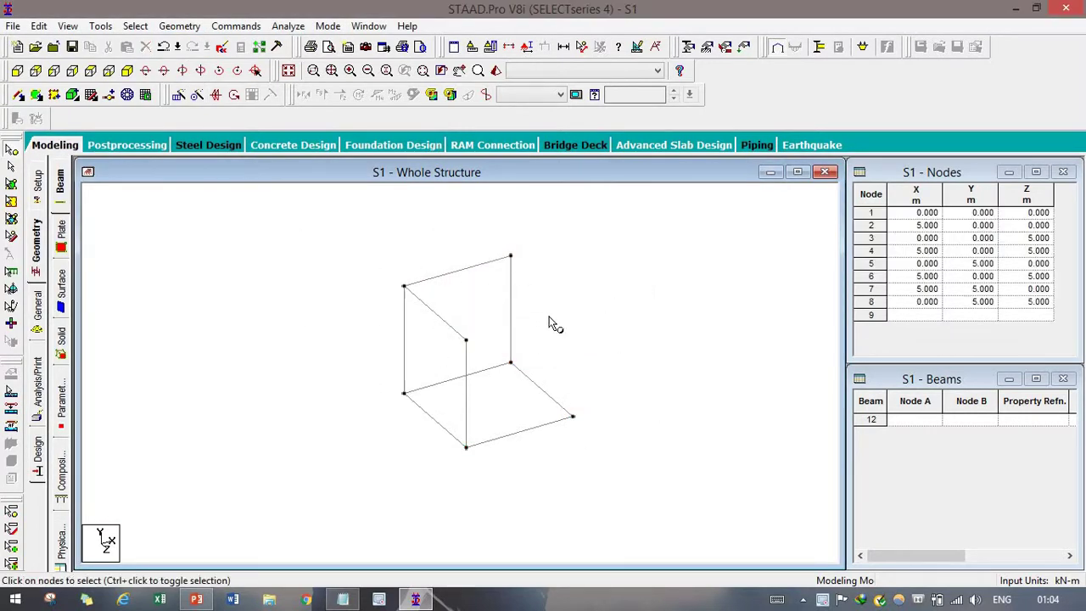
scroll(513, 340, down, 2)
scroll(480, 361, up, 2)
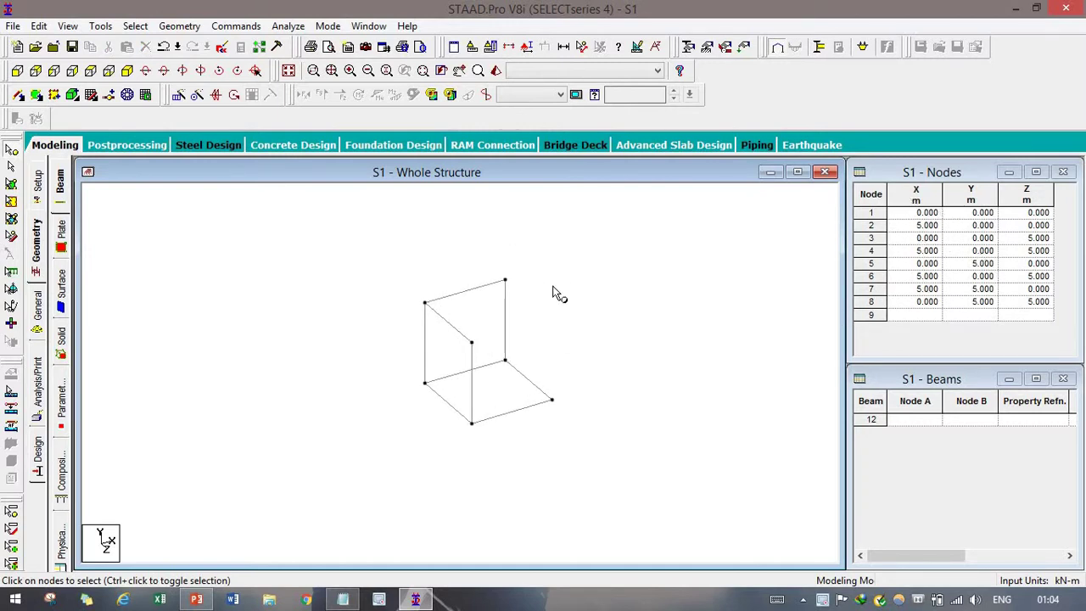
Delete all eight nodes and their beams, then glance at the Notepad geometry notes.
drag(335, 235, 660, 475)
key(Delete)
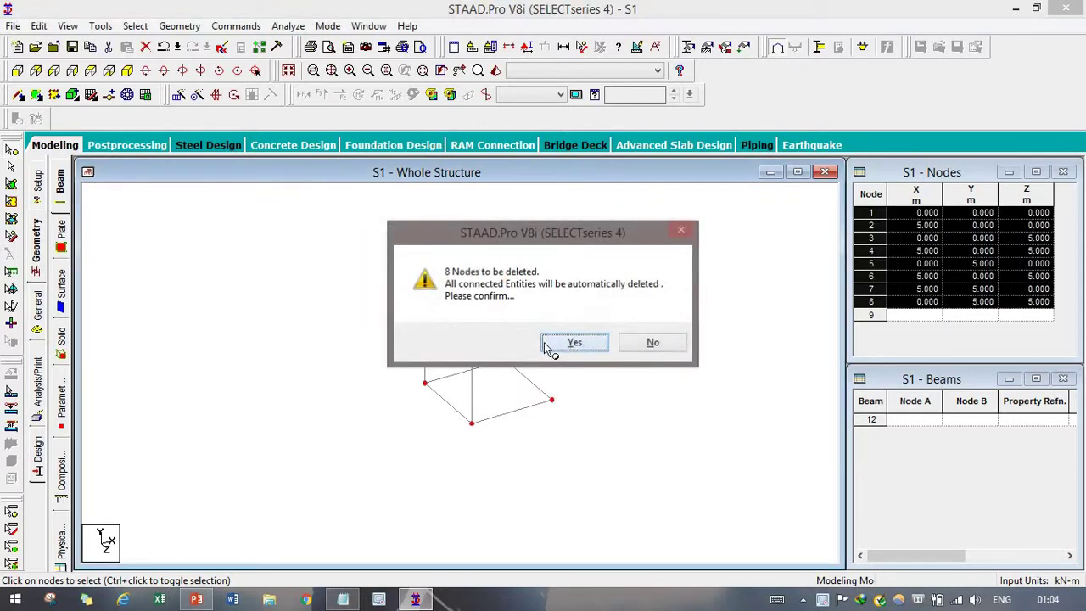
click(567, 345)
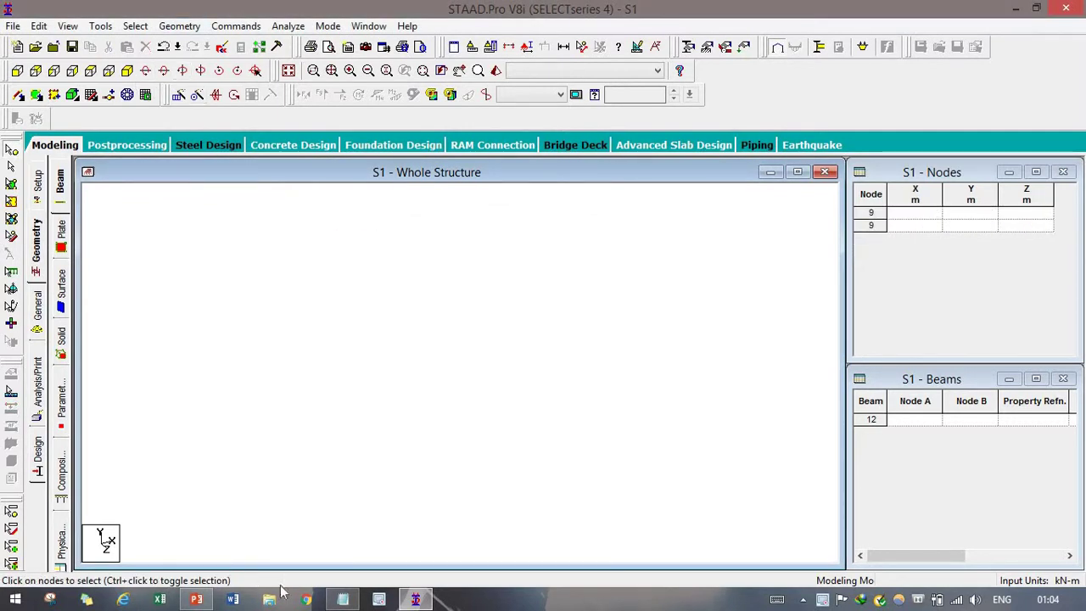
click(342, 598)
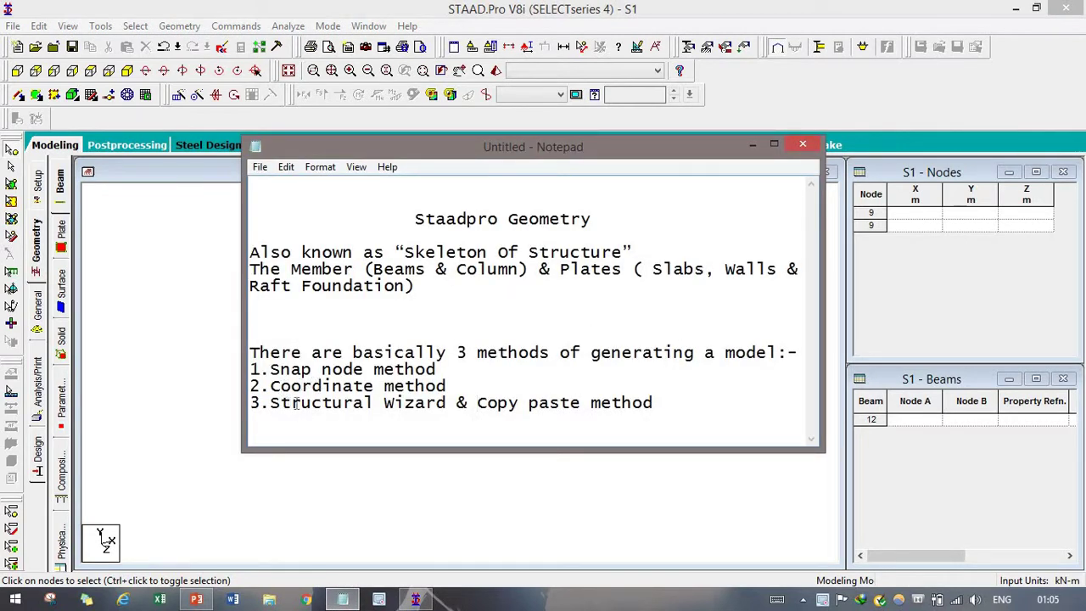
click(753, 145)
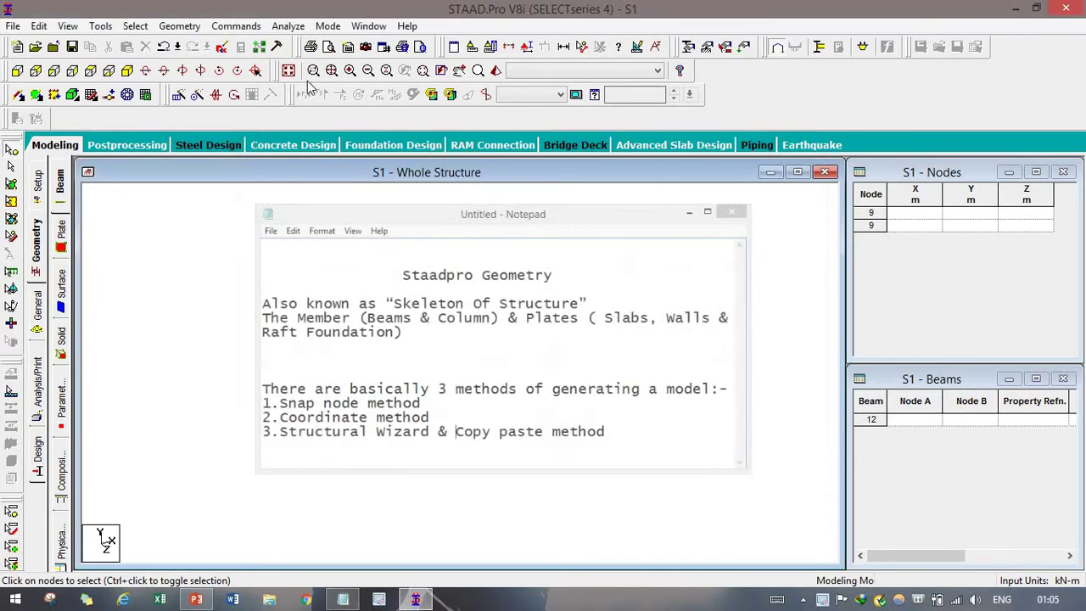
Generate a Frame Models Bay Frame in the Structure Wizard: 12×15×12 m, 4/5/4 bays, 3 m bay lengths.
click(188, 29)
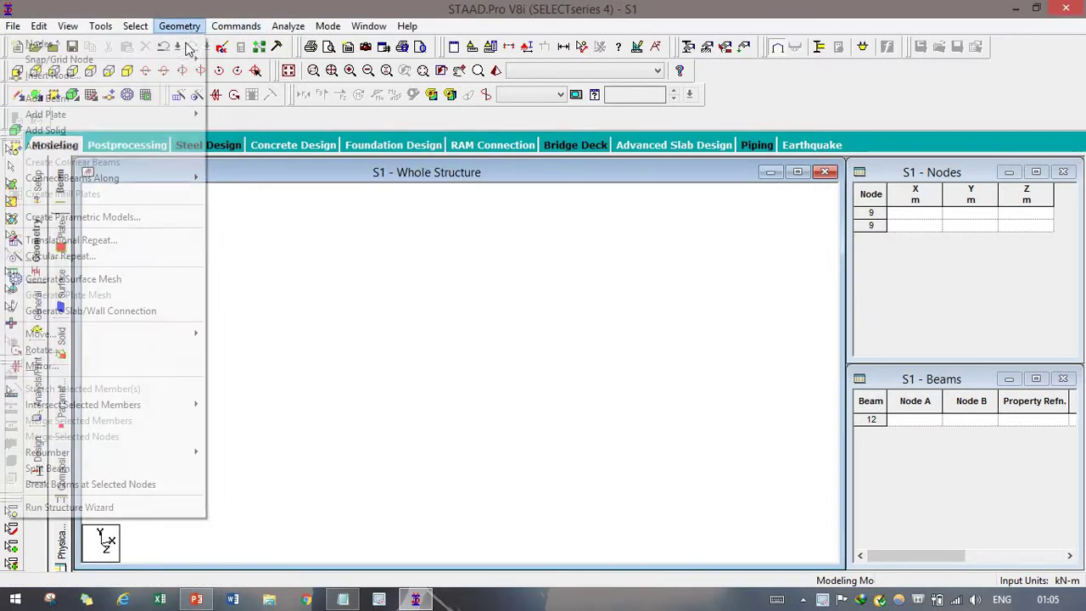
click(68, 506)
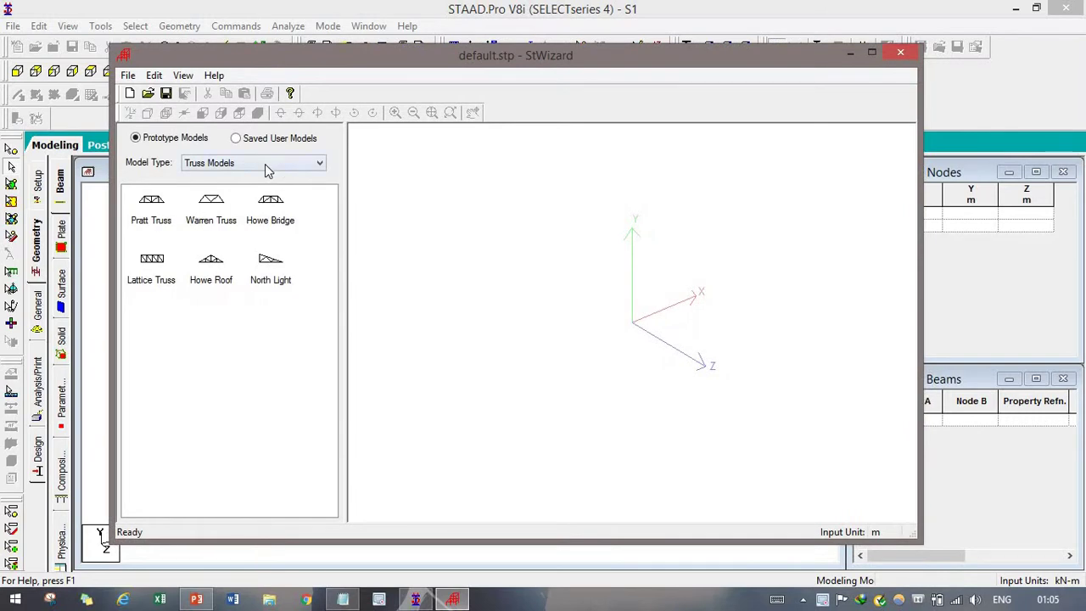
click(262, 165)
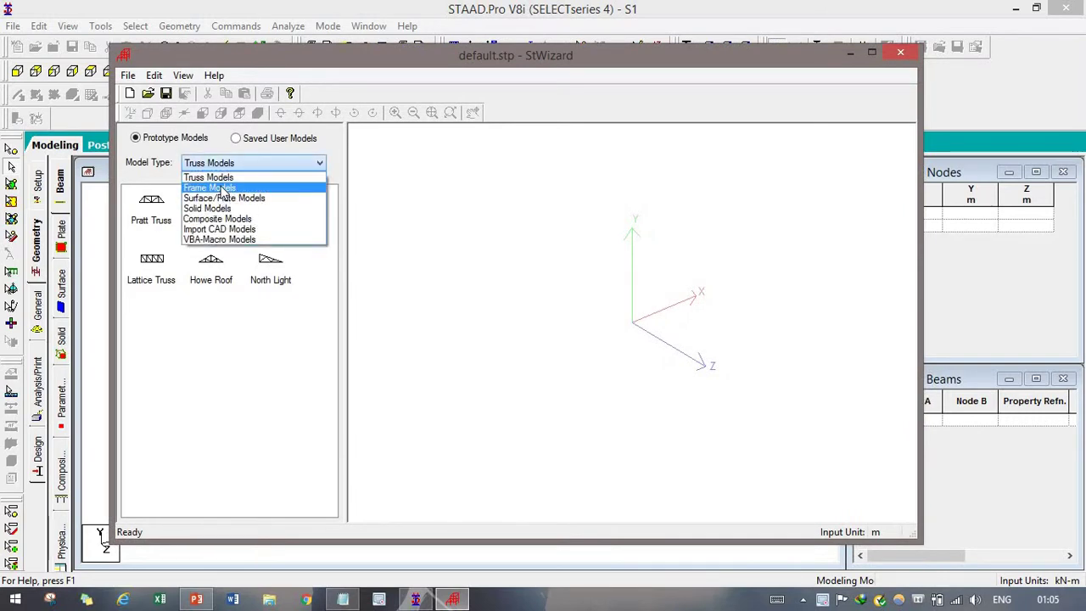
click(223, 187)
double_click(151, 208)
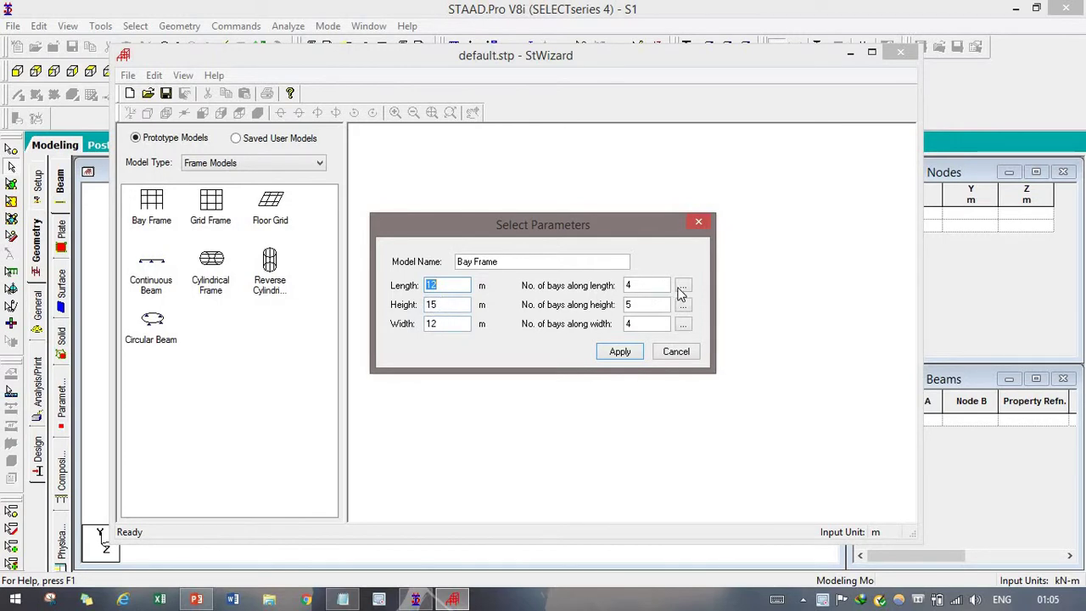
click(638, 306)
click(638, 305)
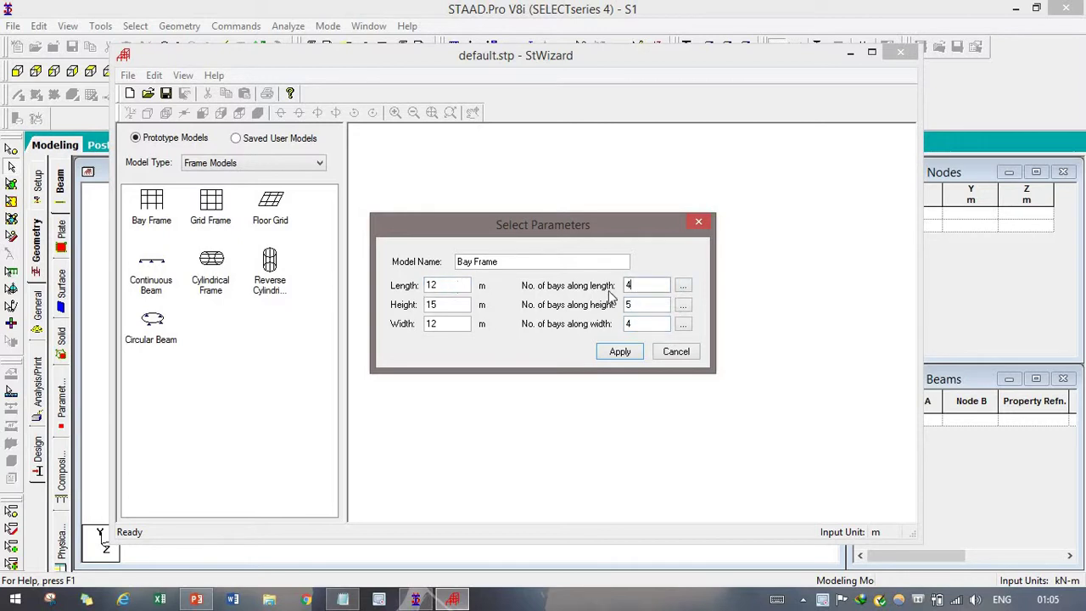
click(683, 289)
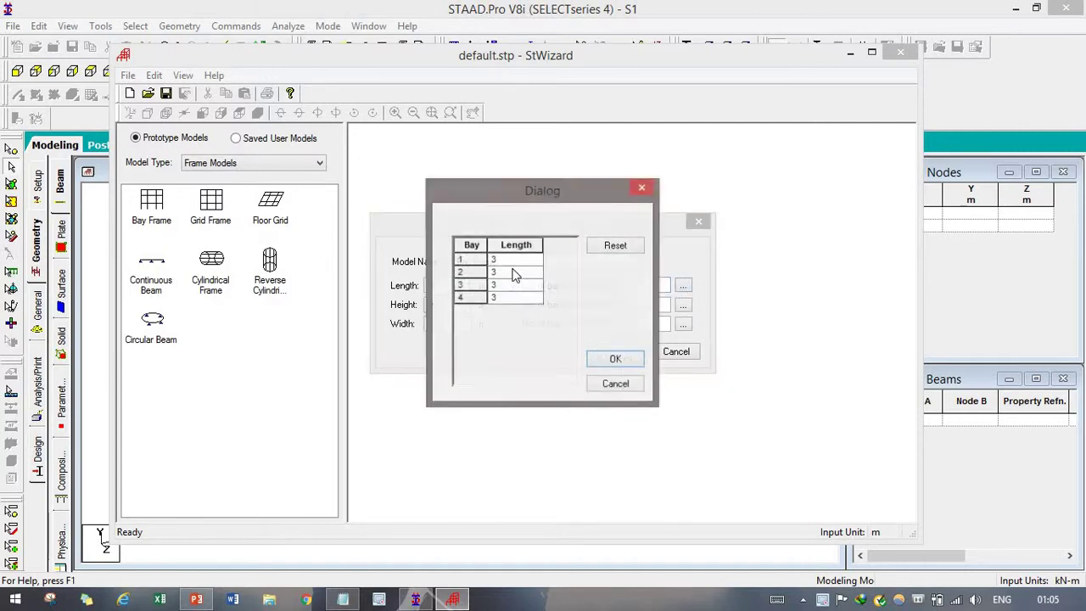
click(505, 264)
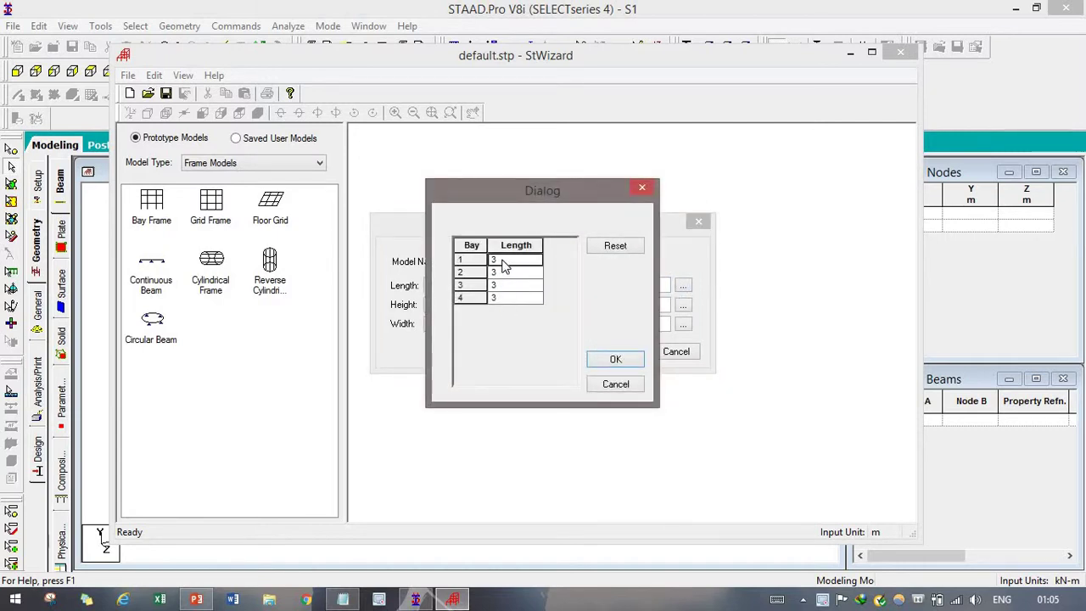
click(611, 384)
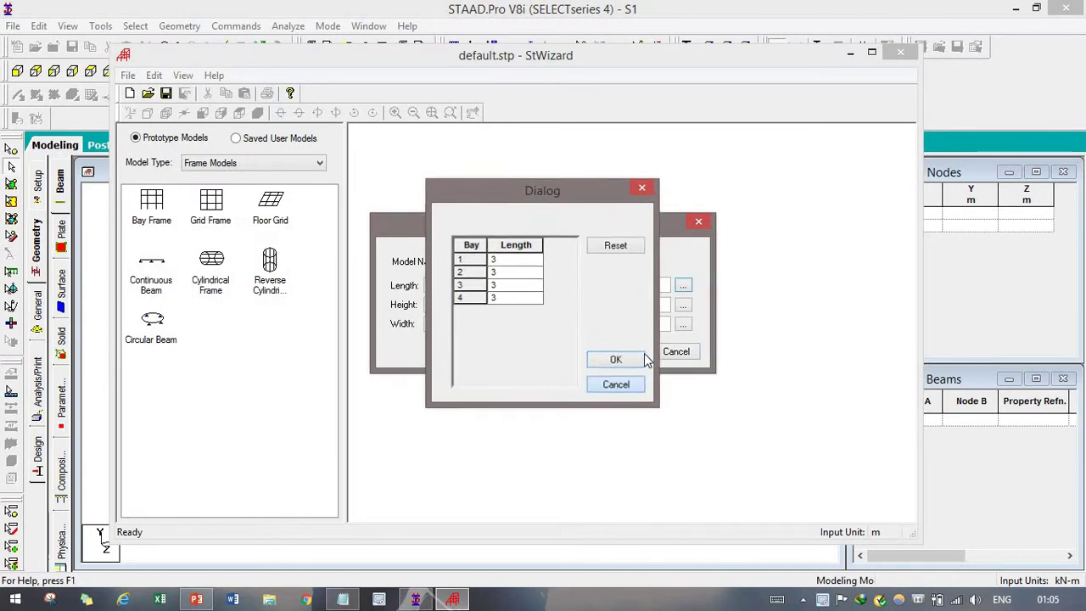
click(618, 352)
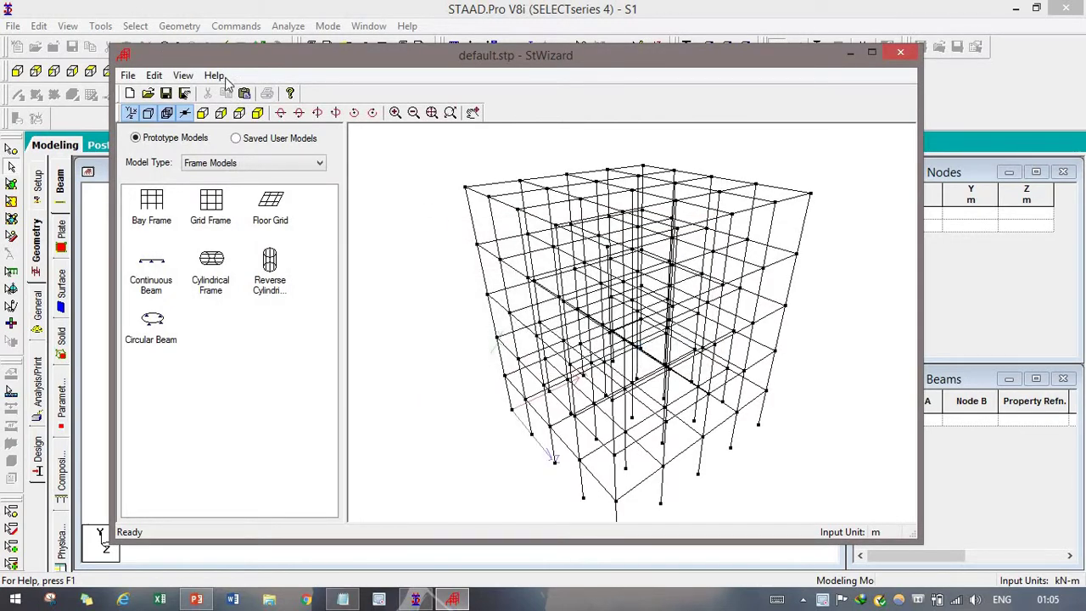
Transfer the generated bay frame into the model, pasting it at X, Y, Z offsets of 0.
click(244, 94)
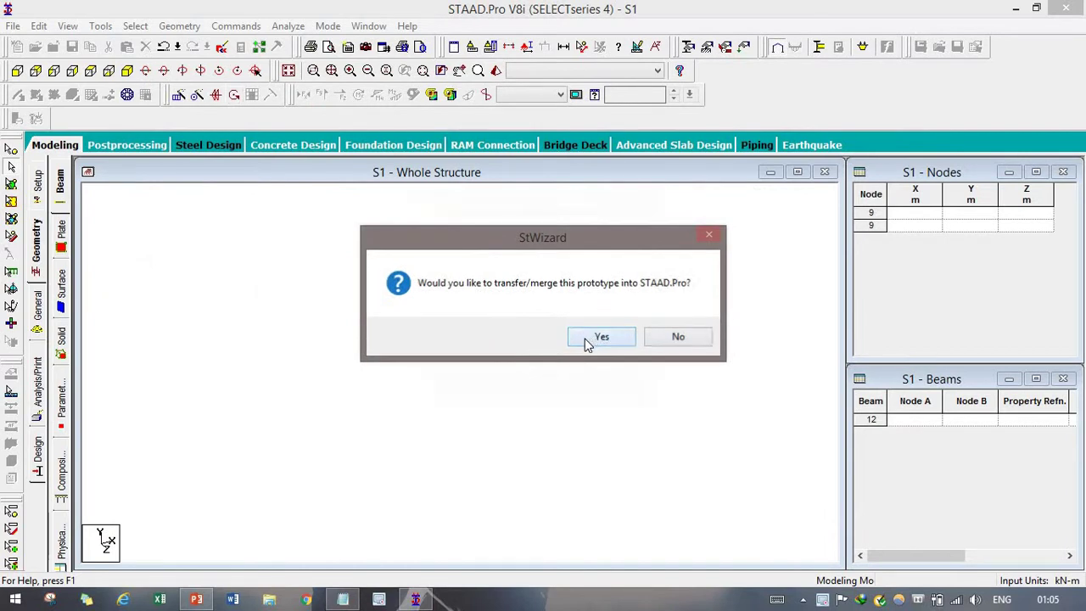
click(589, 339)
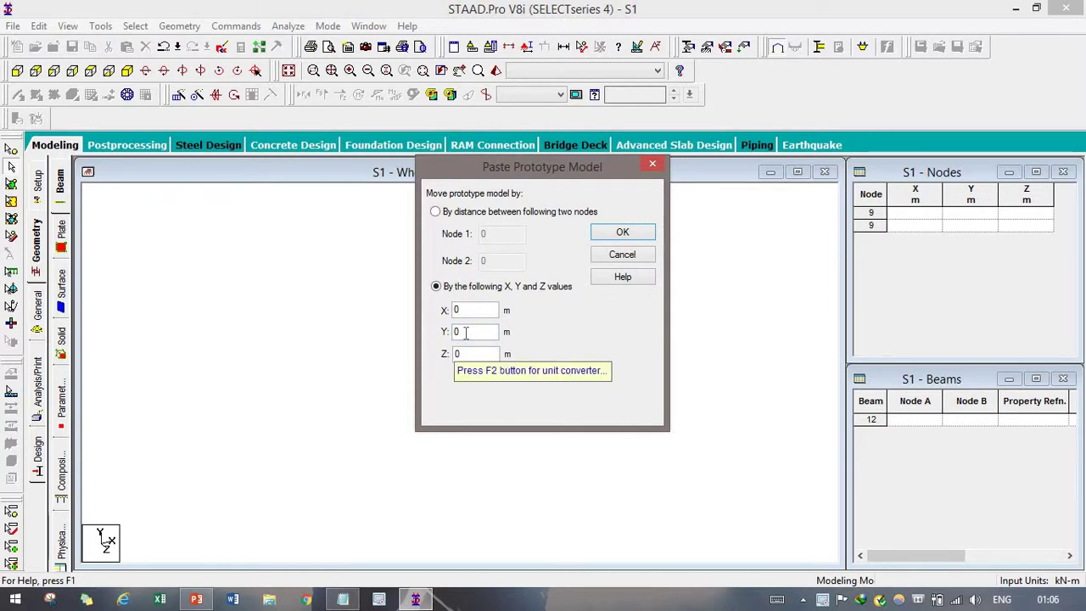
click(622, 234)
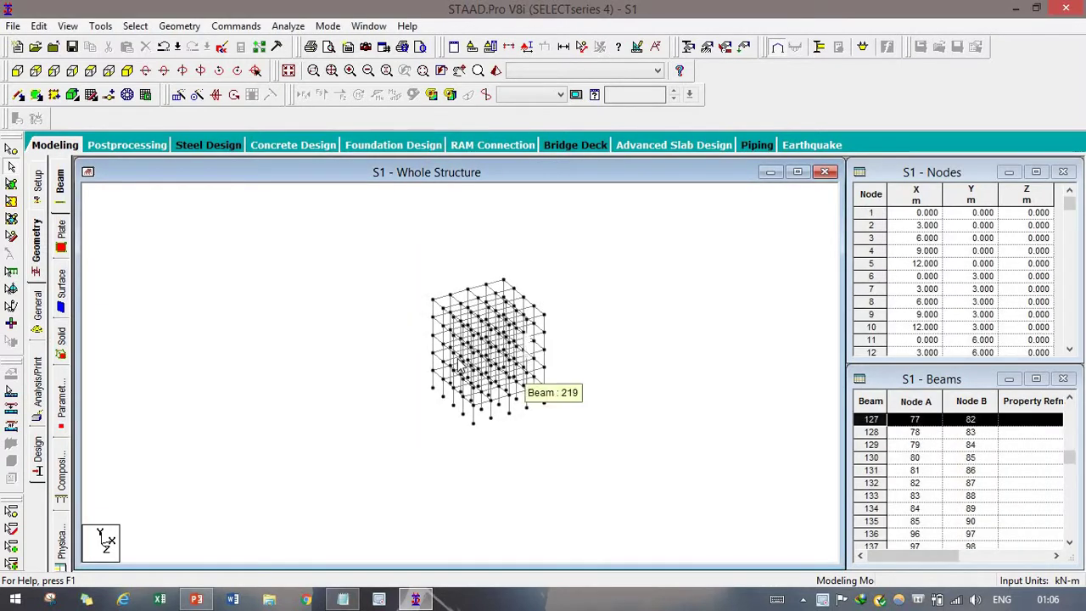
Check the Notepad notes, then select all beams of the bay frame with Ctrl+A.
scroll(476, 365, up, 2)
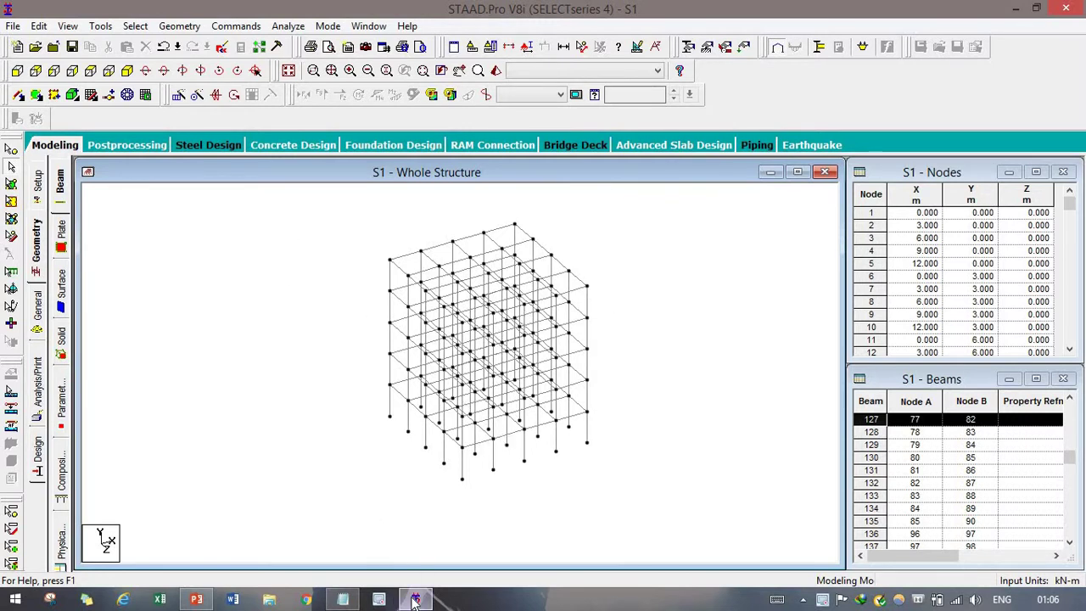
click(335, 310)
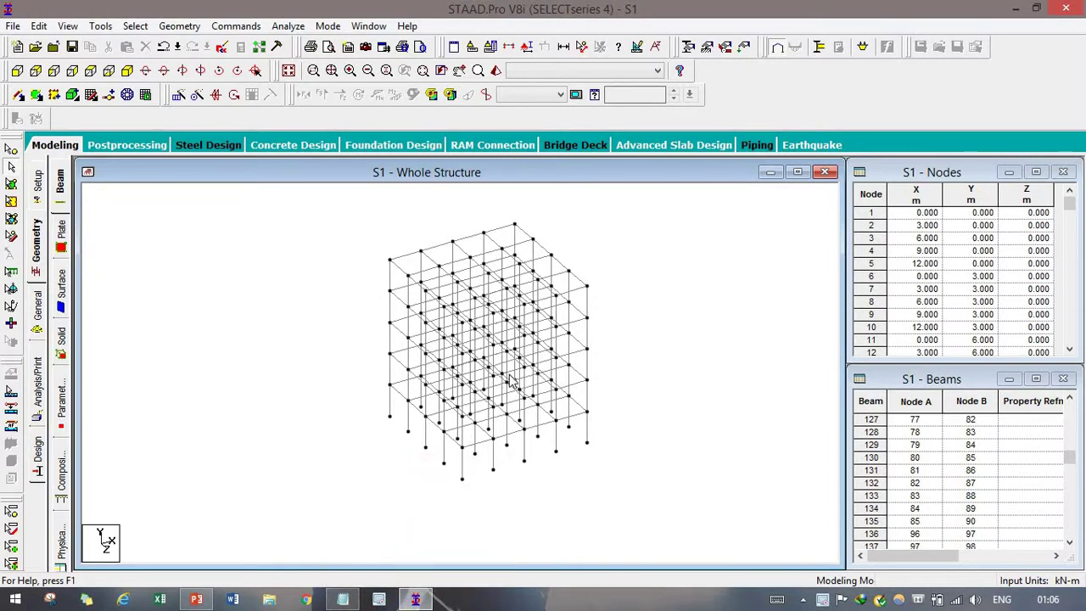
scroll(509, 382, down, 2)
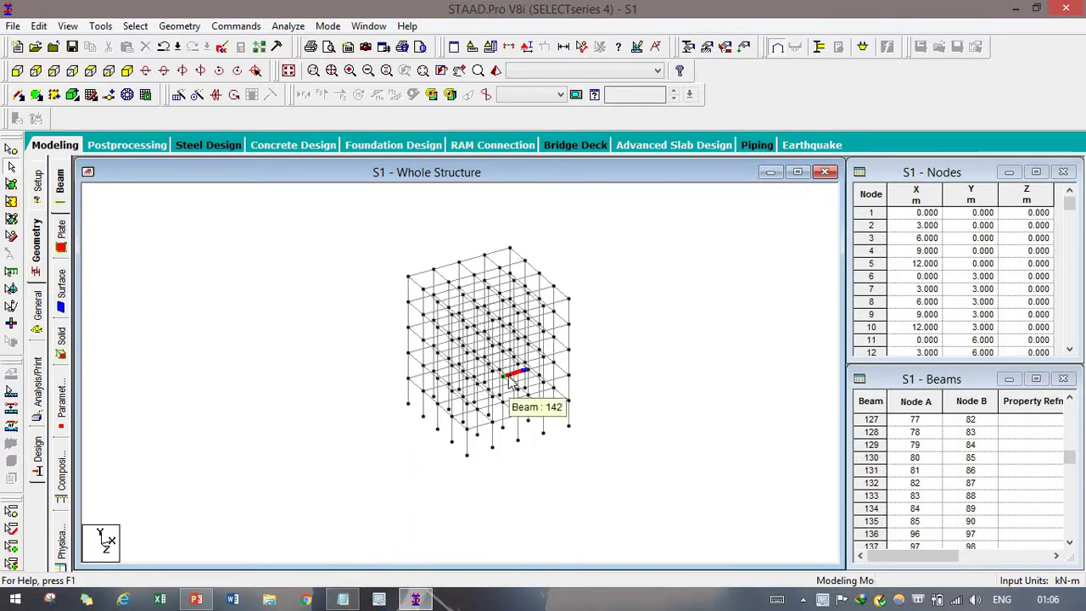
click(343, 600)
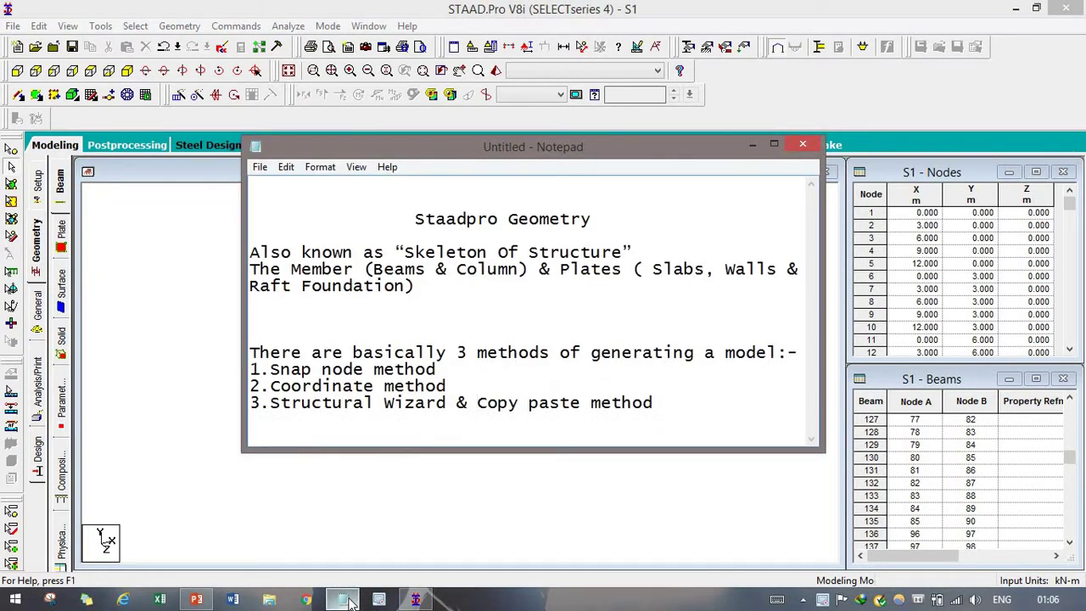
click(343, 599)
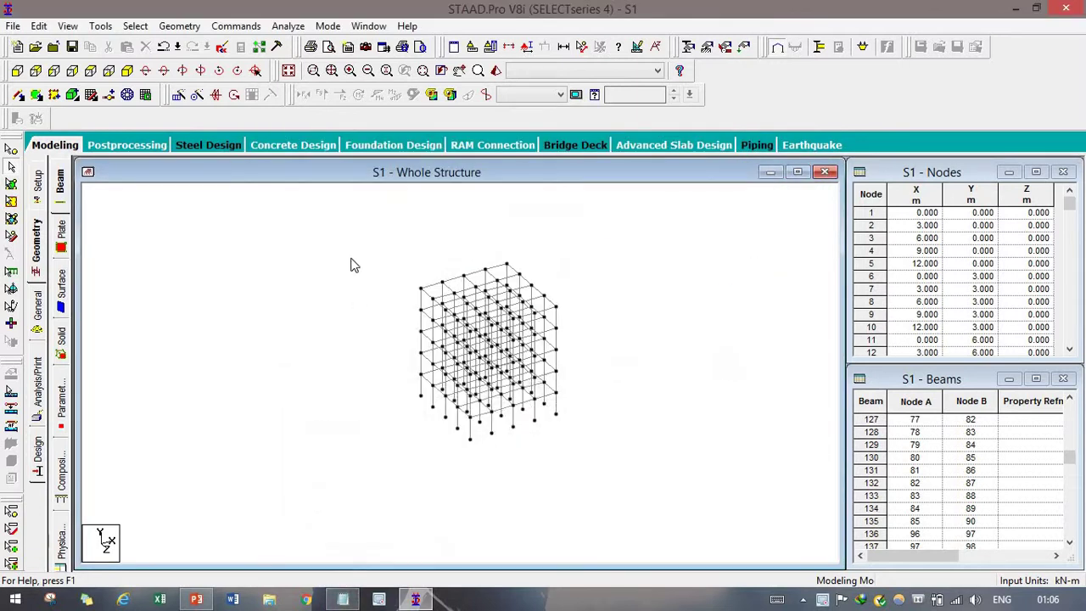
key(ctrl+a)
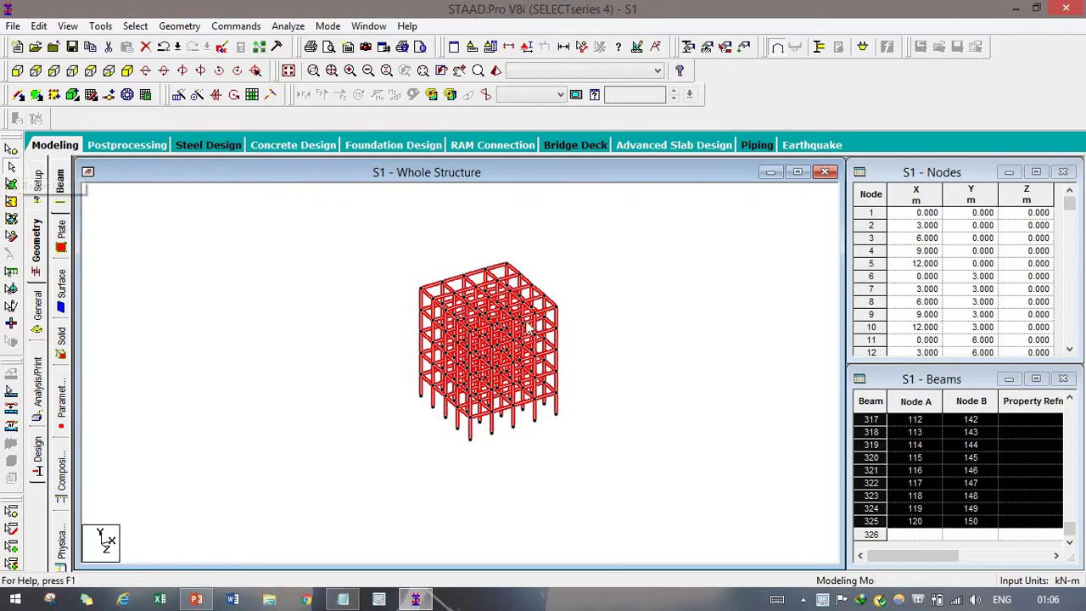
right_click(509, 330)
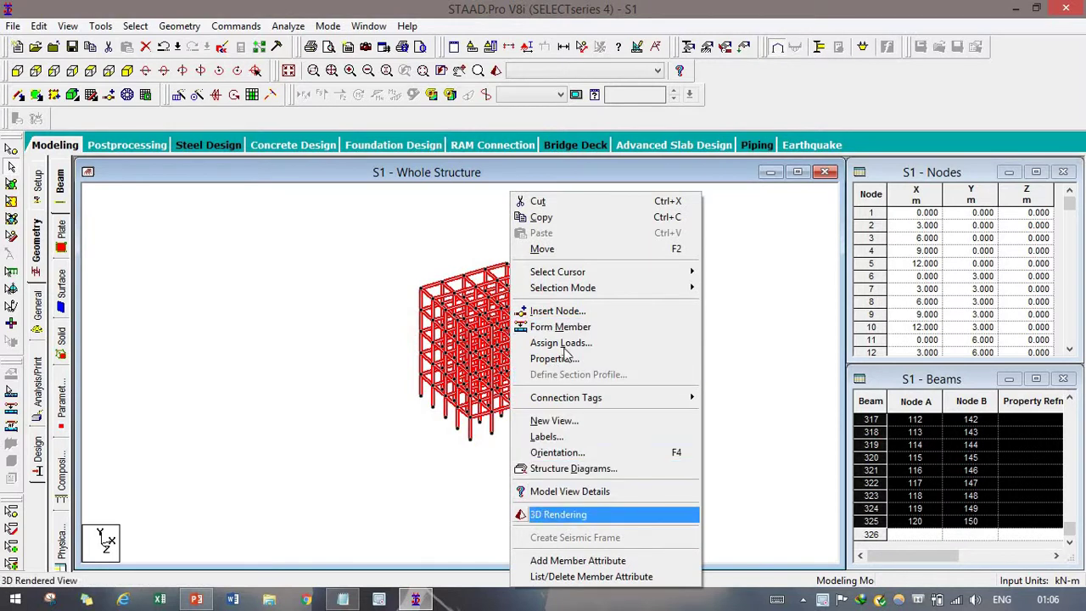
click(379, 303)
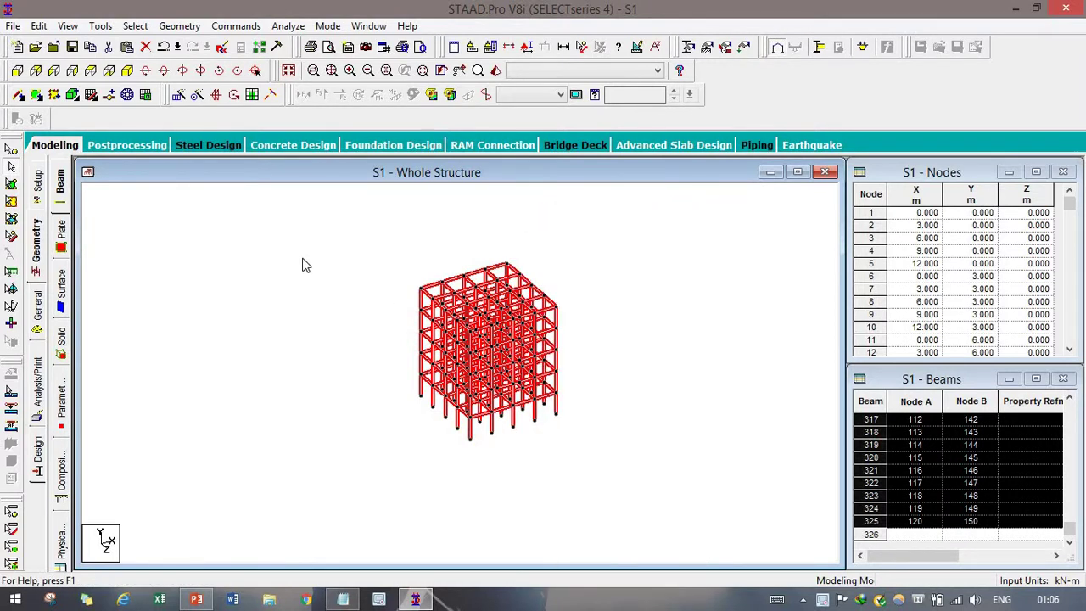
right_click(299, 283)
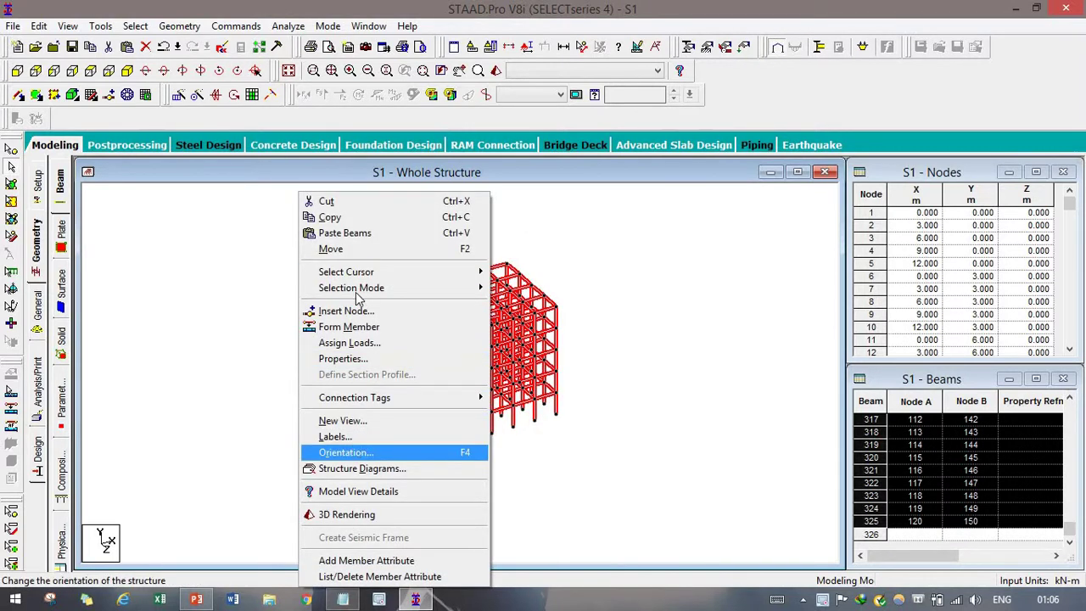
click(344, 233)
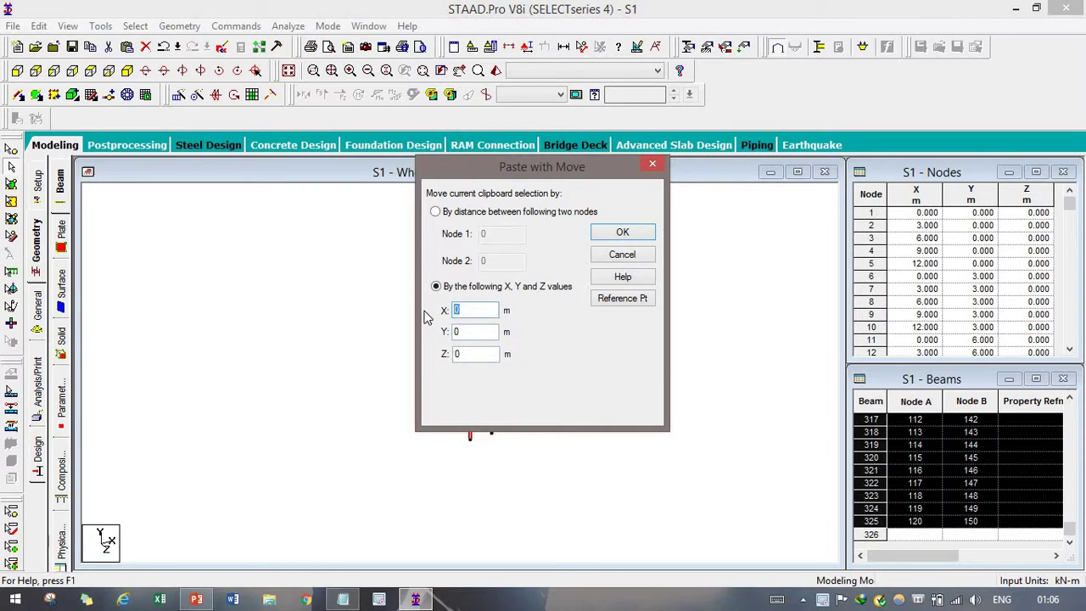
click(622, 232)
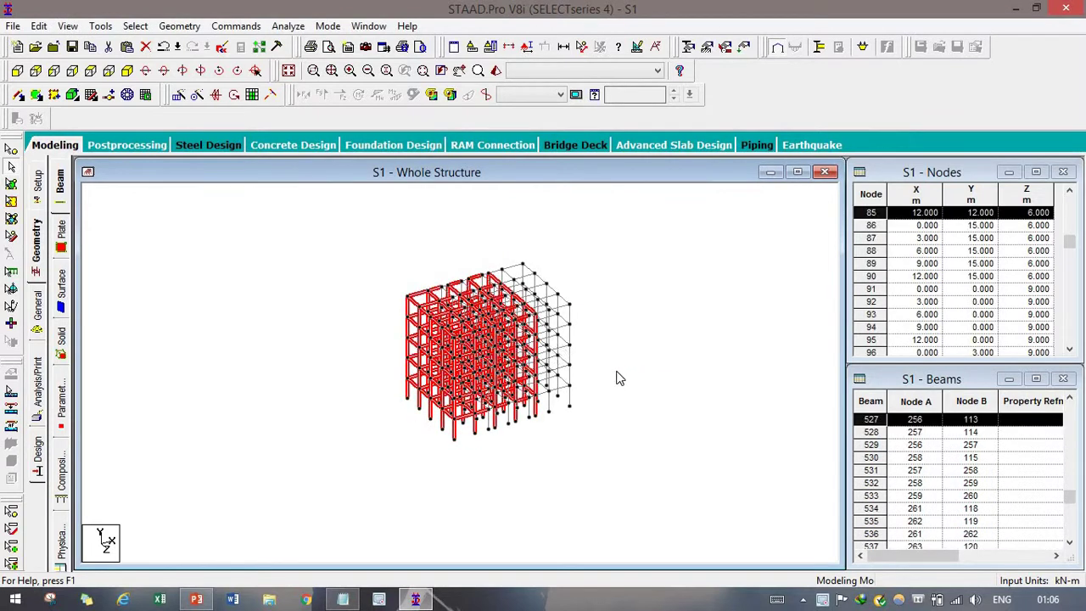
scroll(404, 207, up, 5)
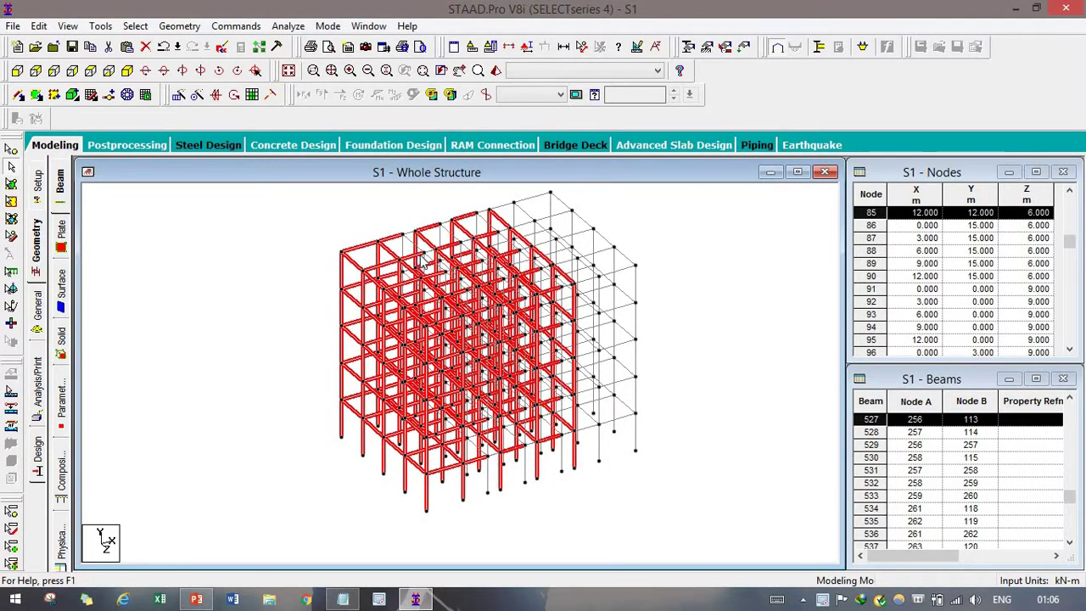
scroll(449, 298, down, 2)
scroll(450, 316, down, 2)
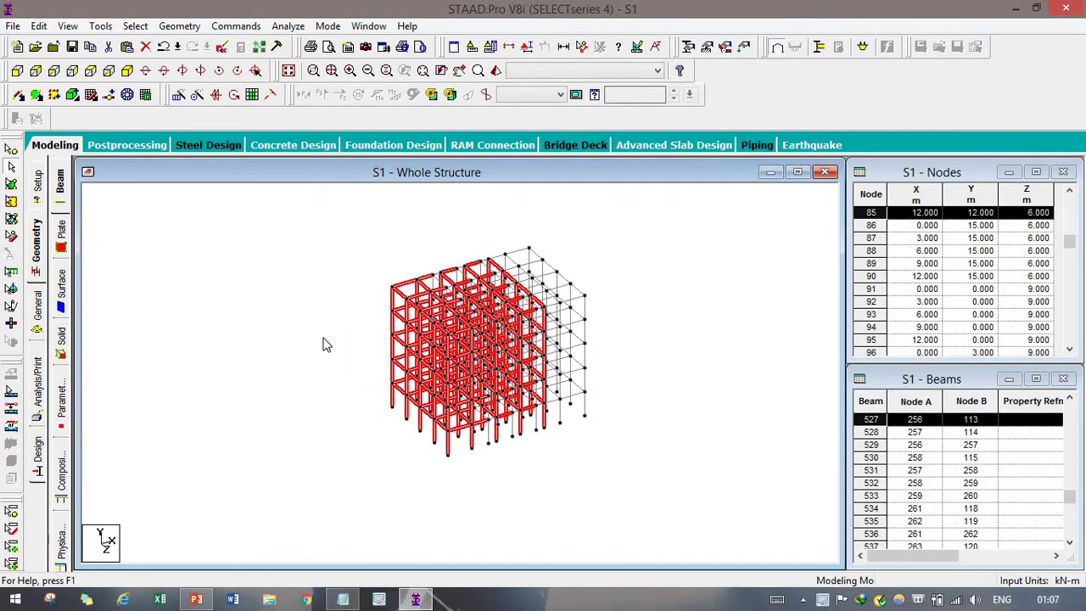
click(499, 435)
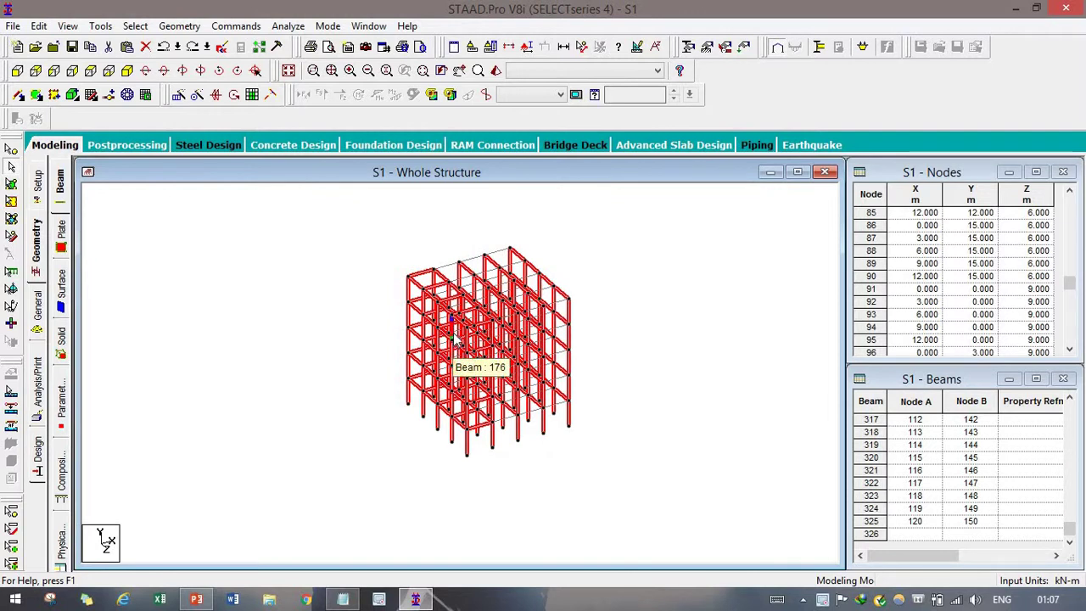
Paste a copy of the frame offset 20 m along X, then deselect to view both frames.
drag(332, 224, 584, 466)
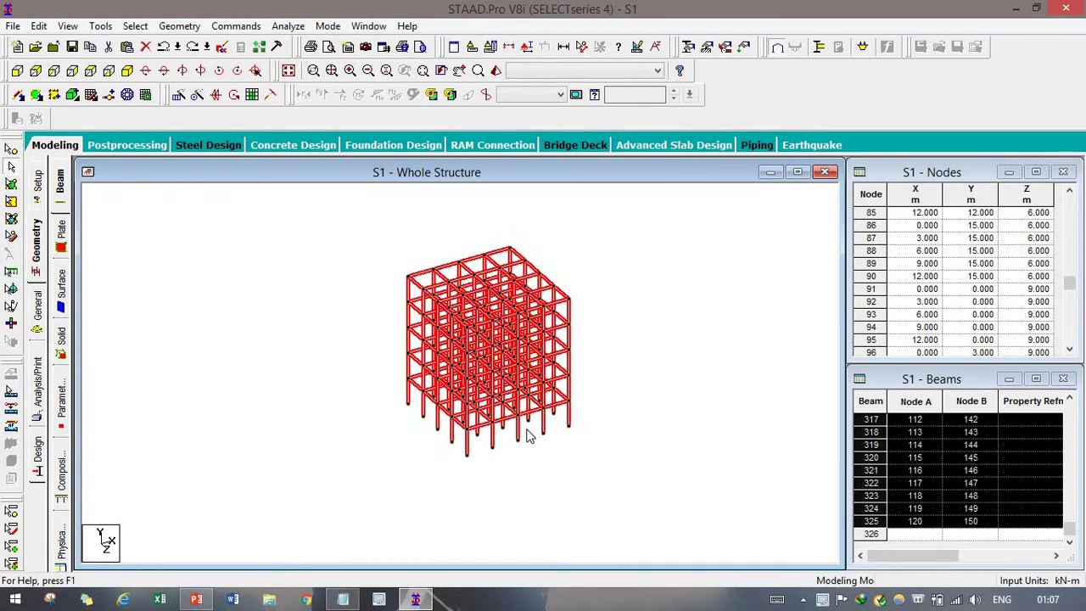
key(ctrl+v)
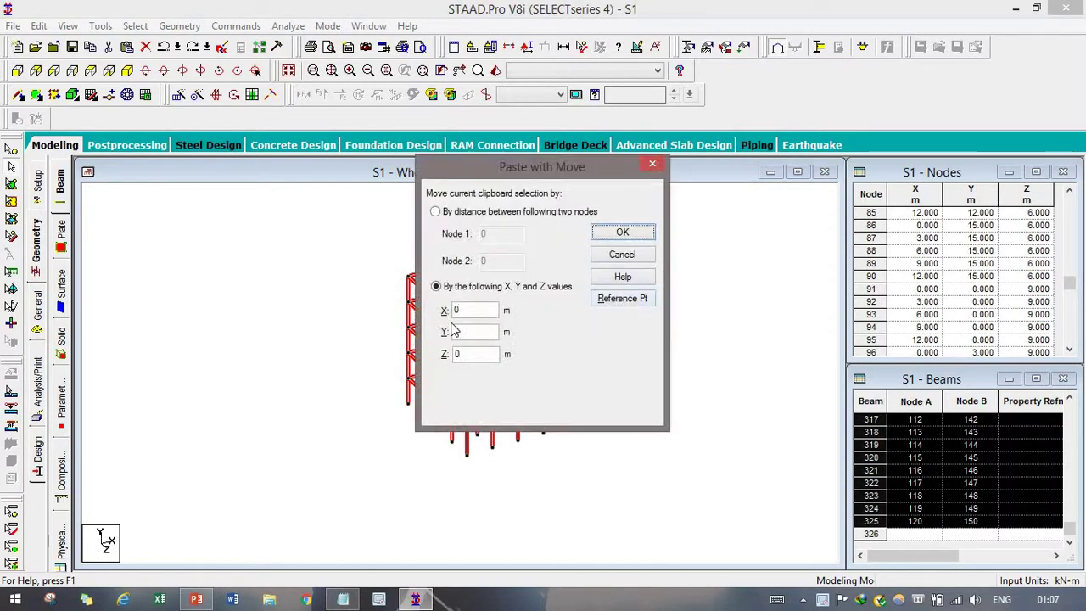
key(Tab)
text(2)
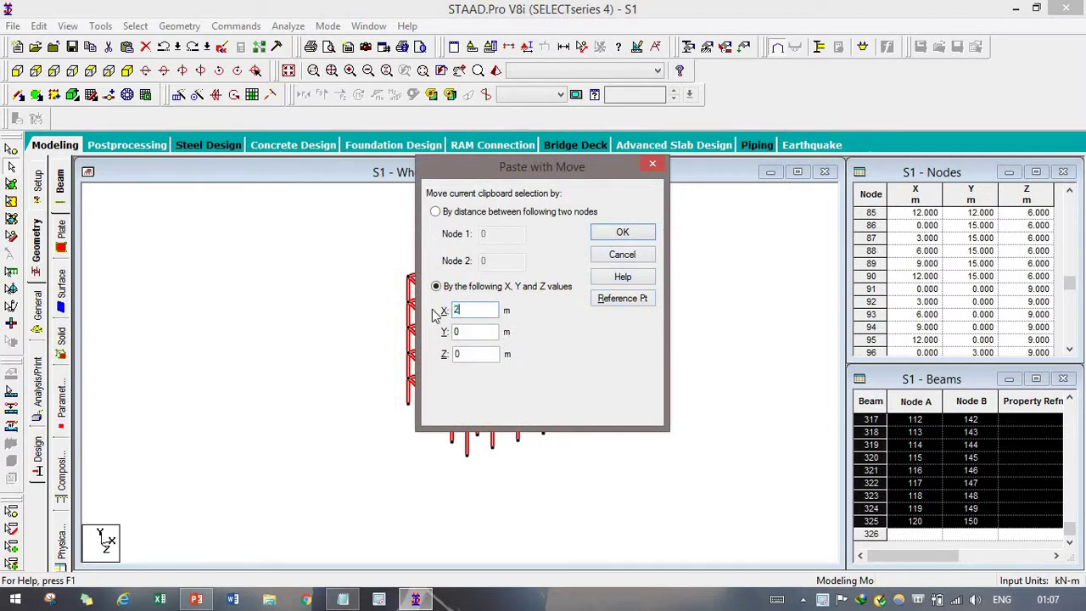
text(0)
key(Return)
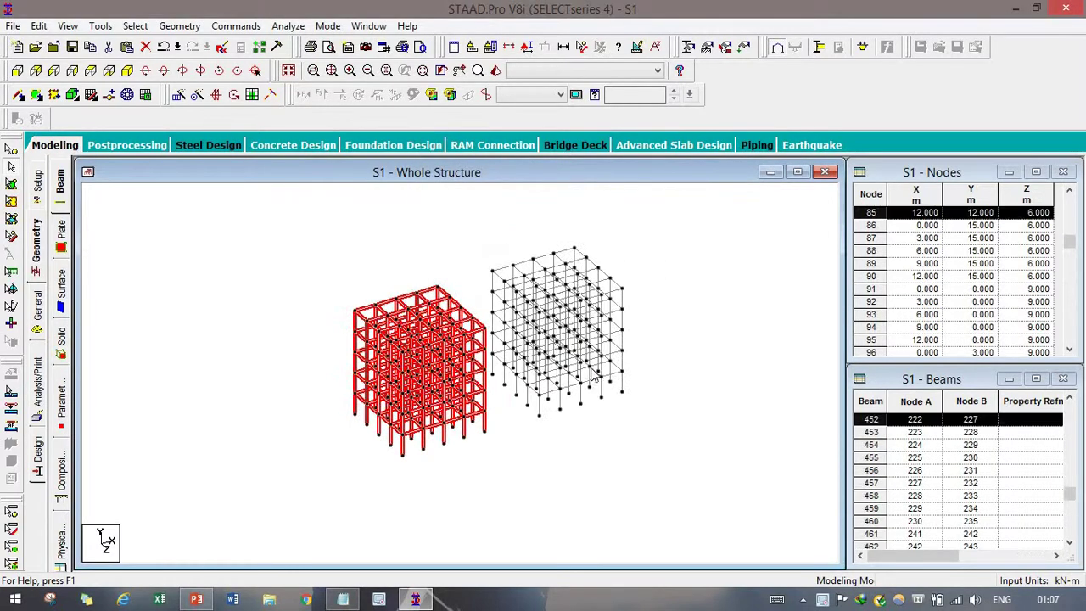
scroll(507, 416, up, 3)
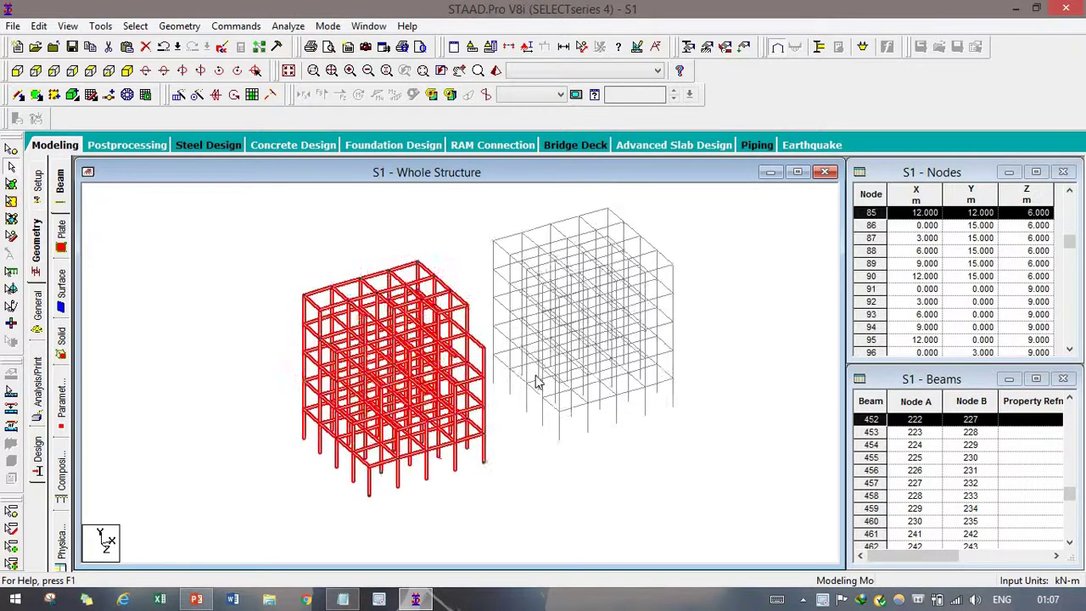
click(726, 252)
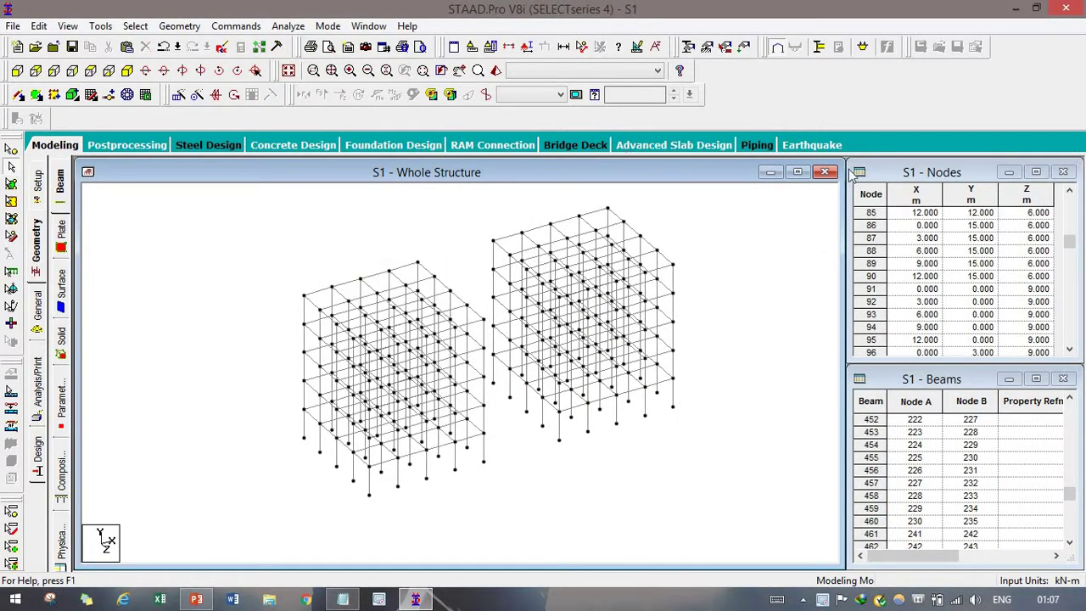